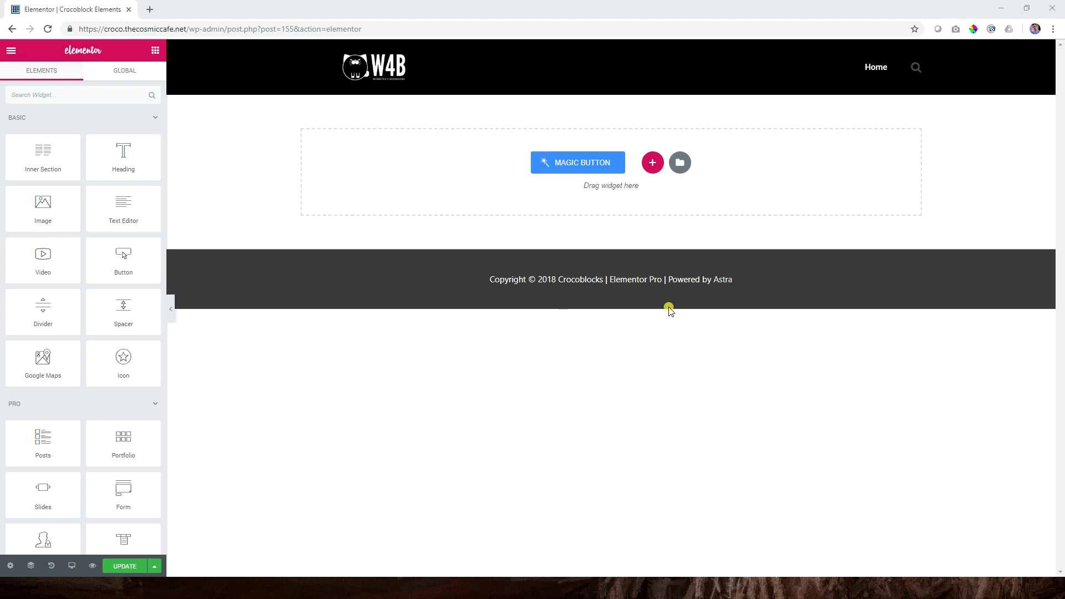
Step: Add an Unfold widget to the empty page section
scroll(50, 191, down, 5)
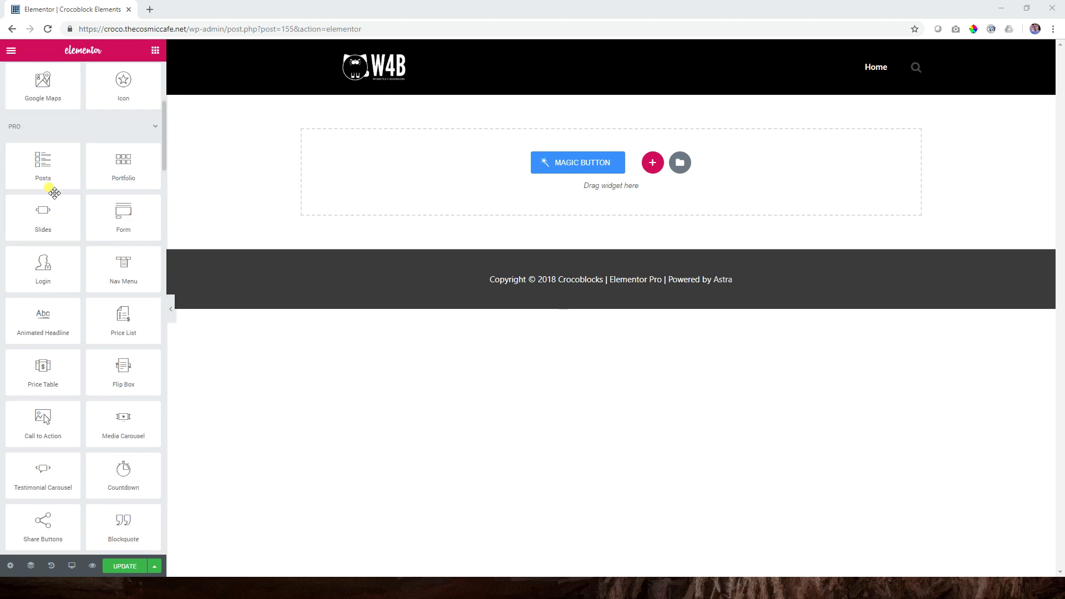
scroll(54, 193, down, 15)
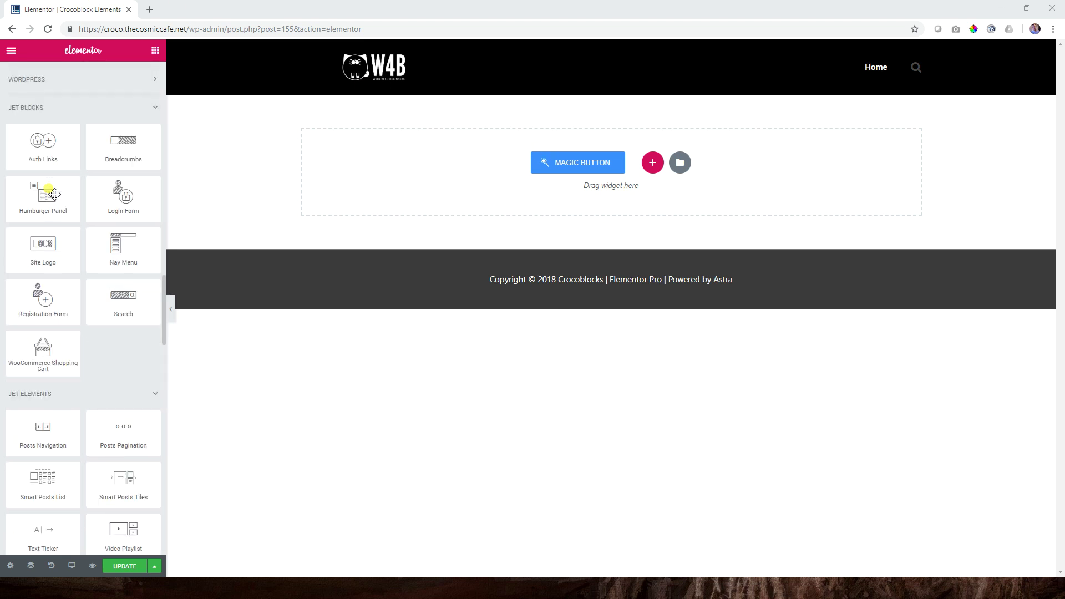
scroll(54, 193, down, 7)
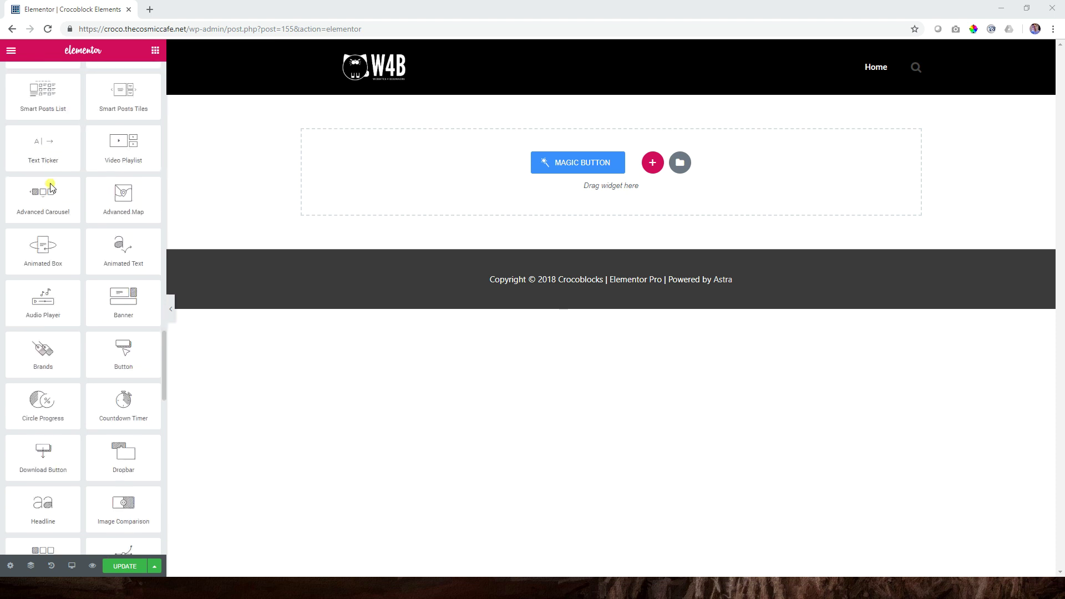
scroll(53, 191, down, 10)
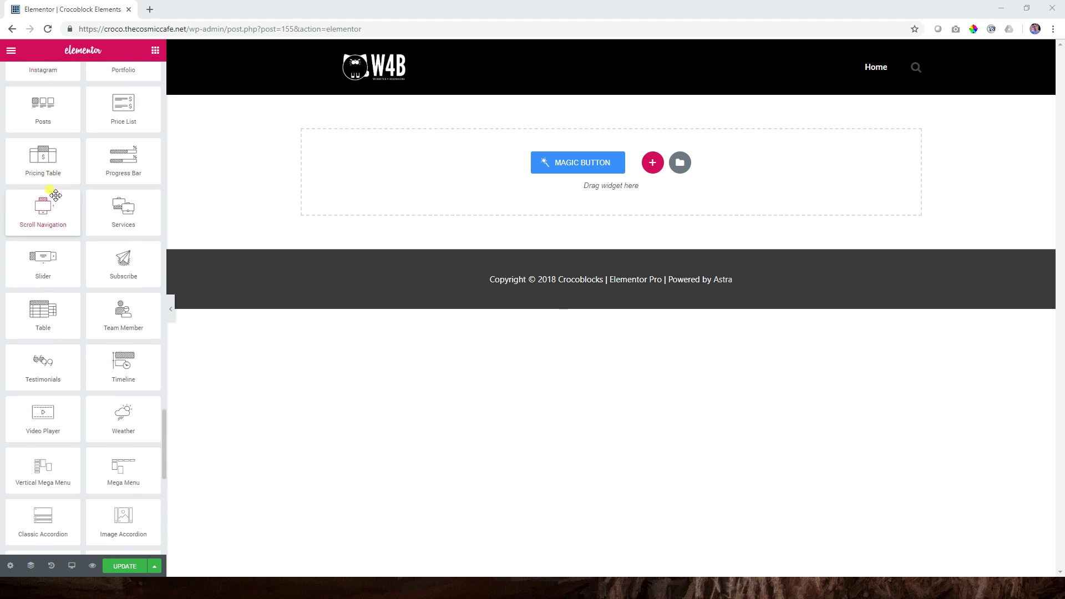
scroll(55, 195, down, 2)
scroll(101, 286, down, 2)
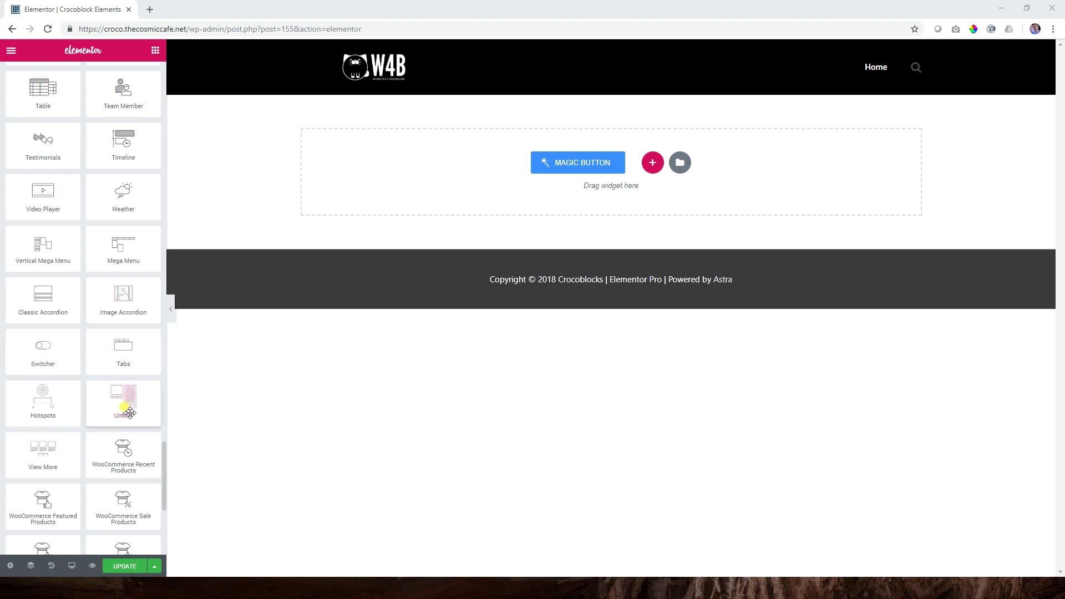
drag(129, 412, 566, 188)
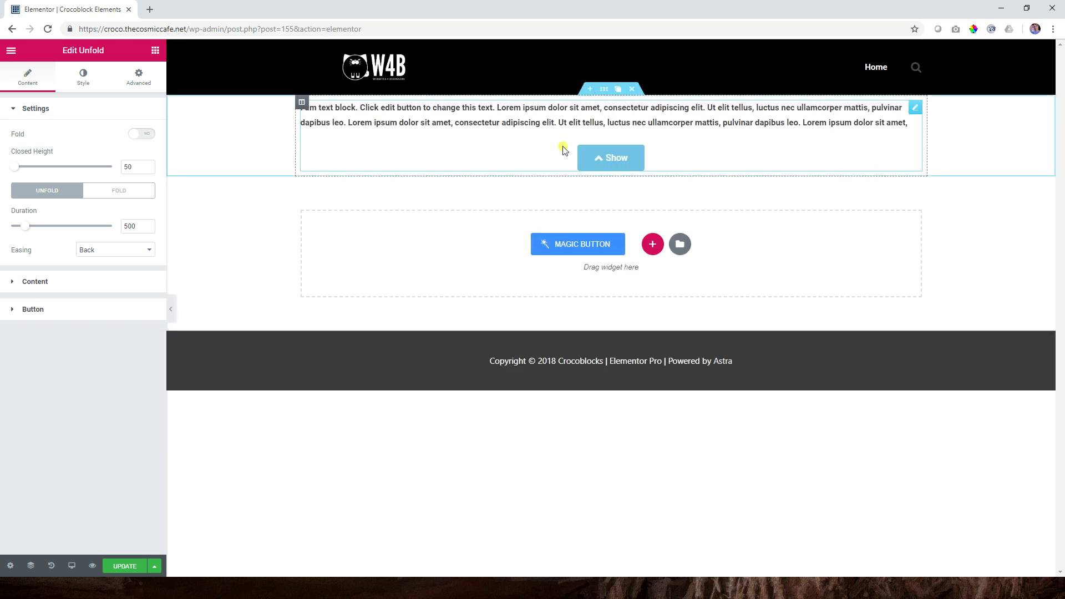
Step: Add a three-column section and paste a copy of the Unfold block into its first column
click(652, 244)
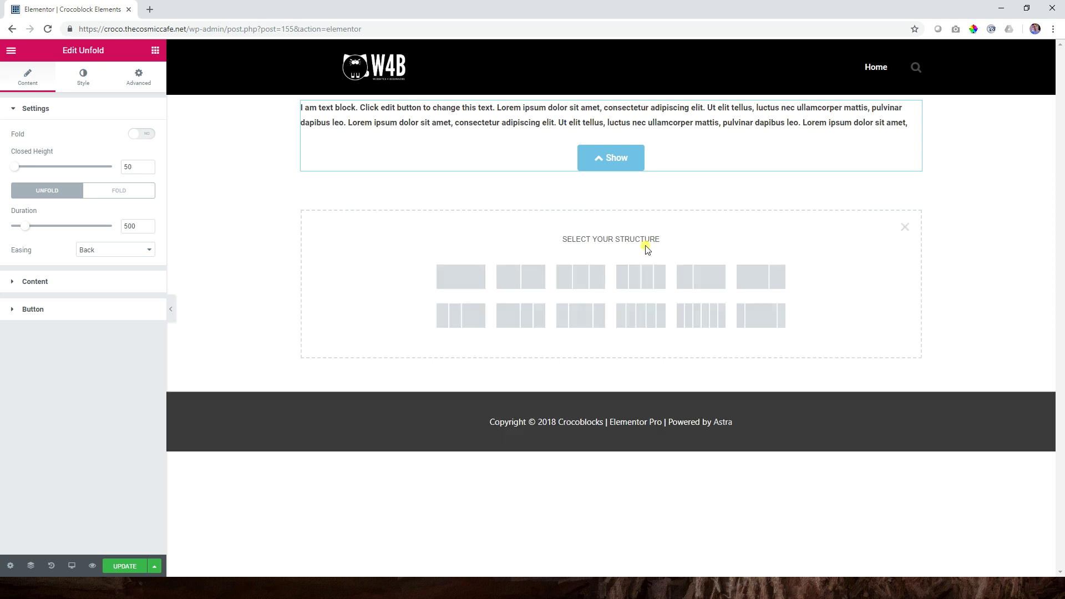
click(580, 278)
right_click(464, 127)
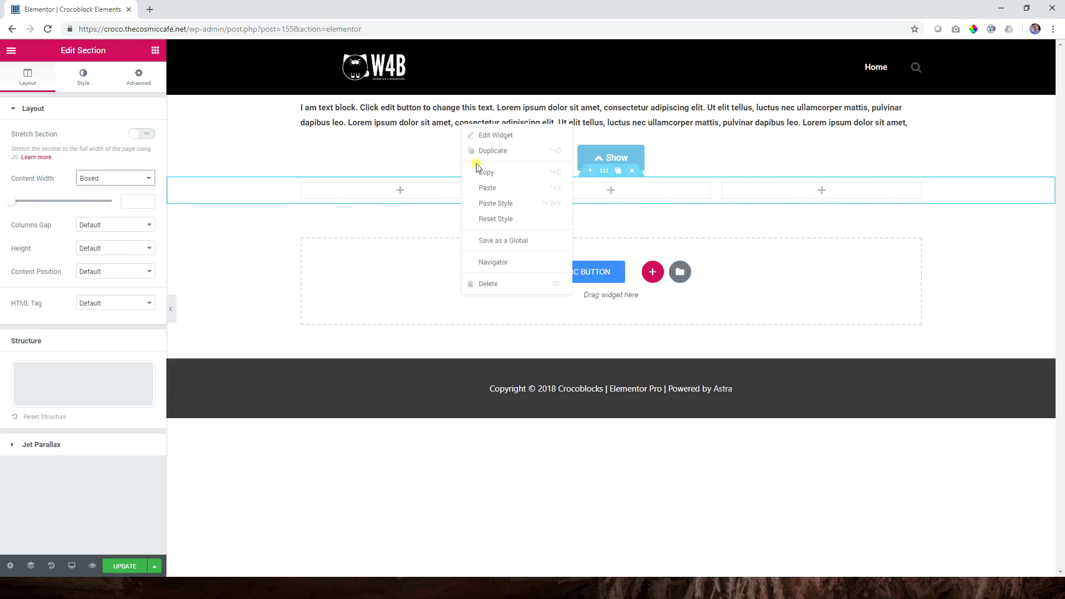
click(476, 169)
right_click(428, 195)
click(443, 203)
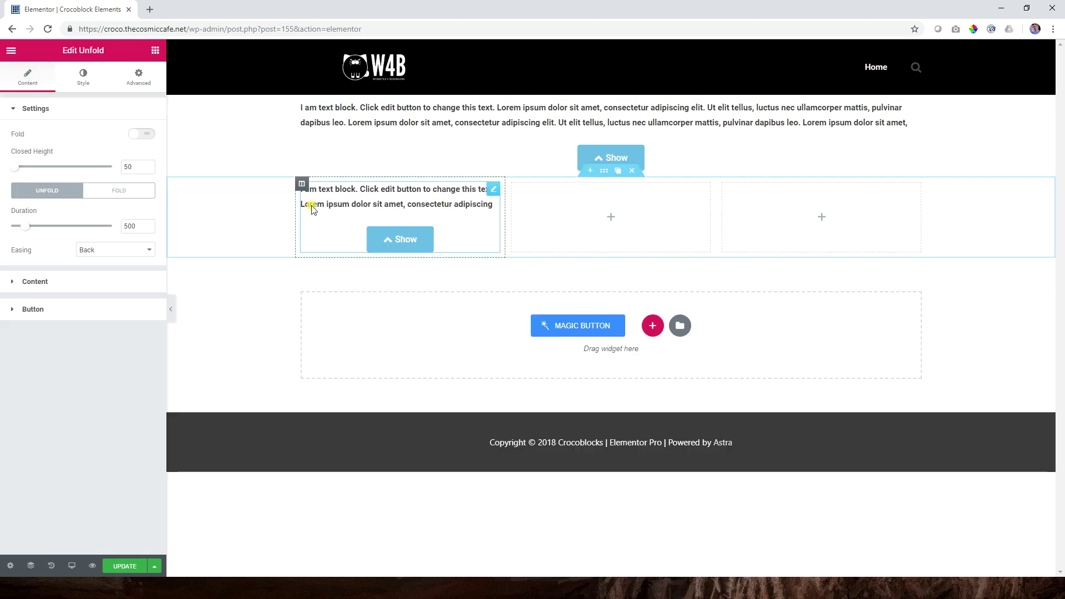
click(632, 89)
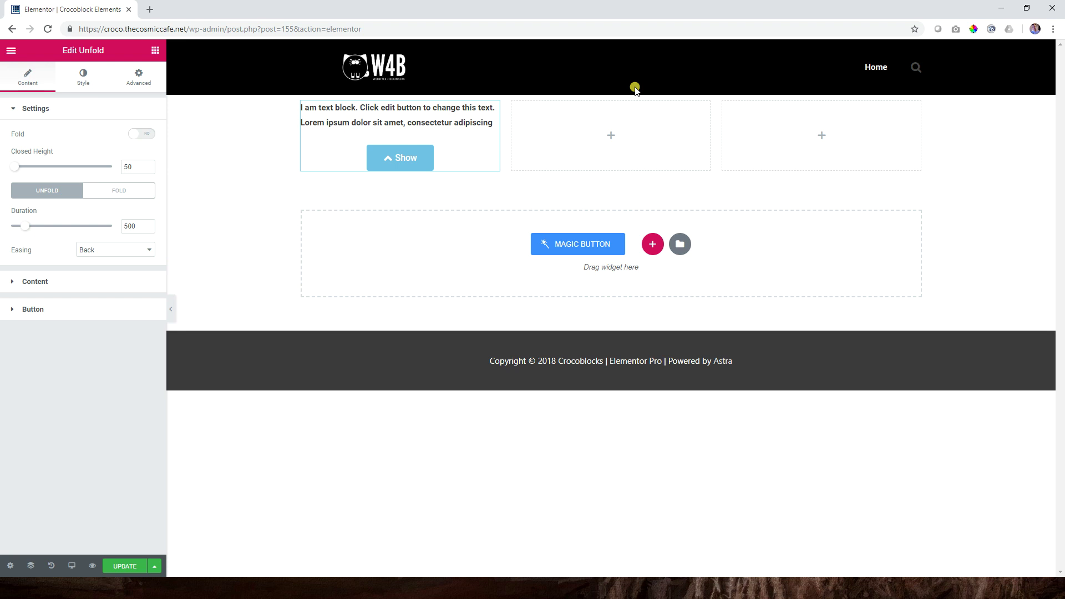
click(398, 166)
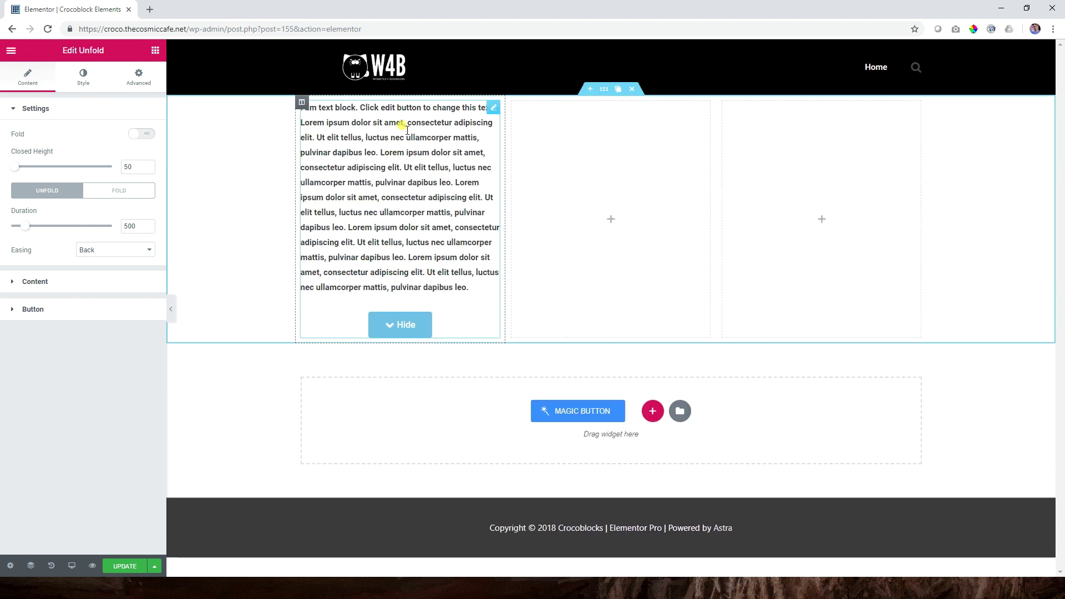
click(403, 318)
click(391, 158)
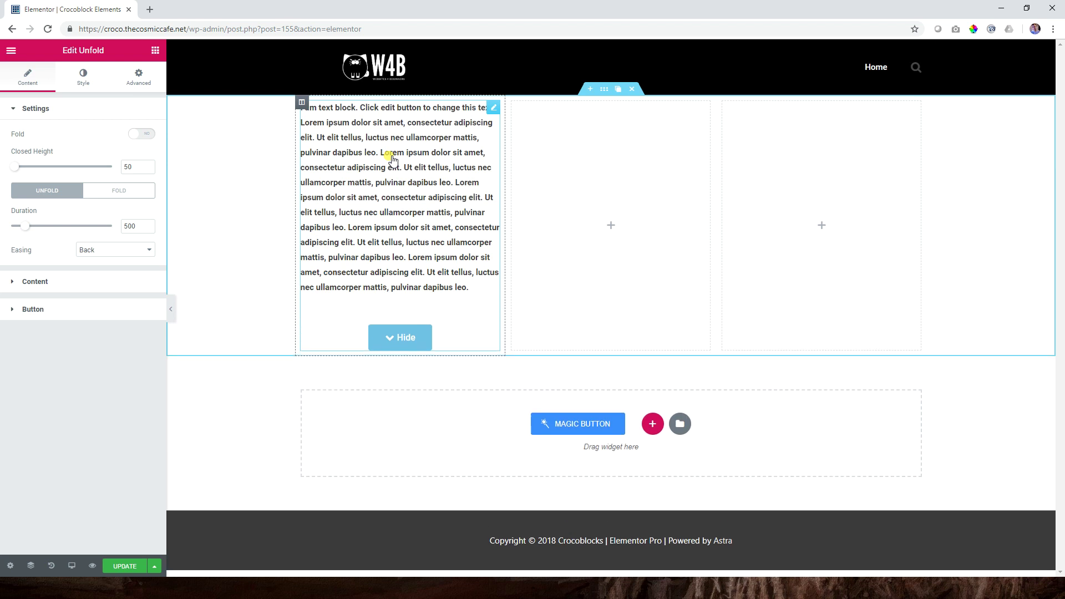
click(394, 327)
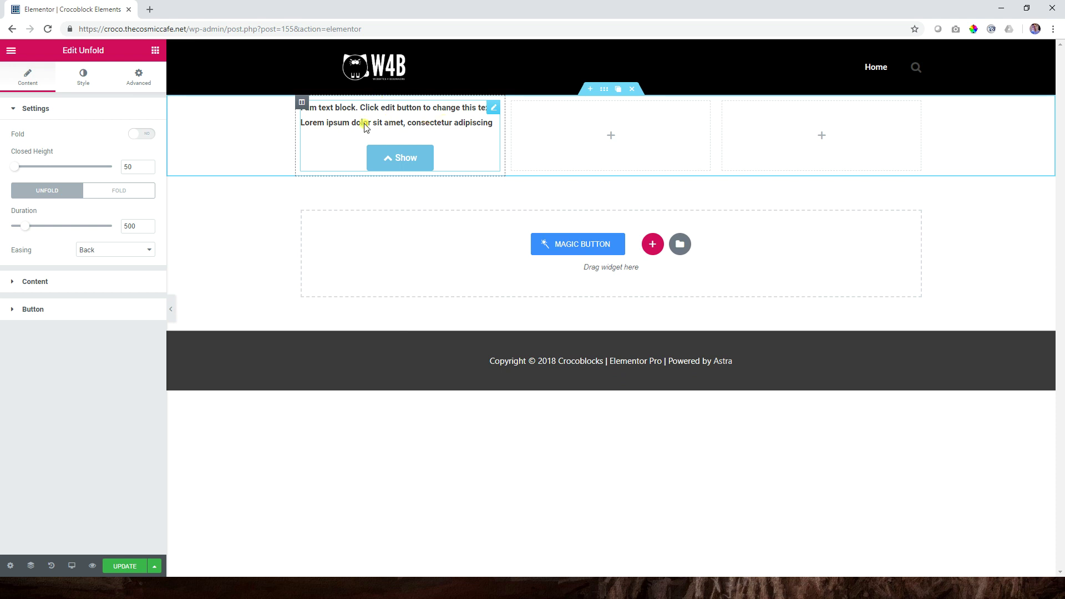
click(400, 162)
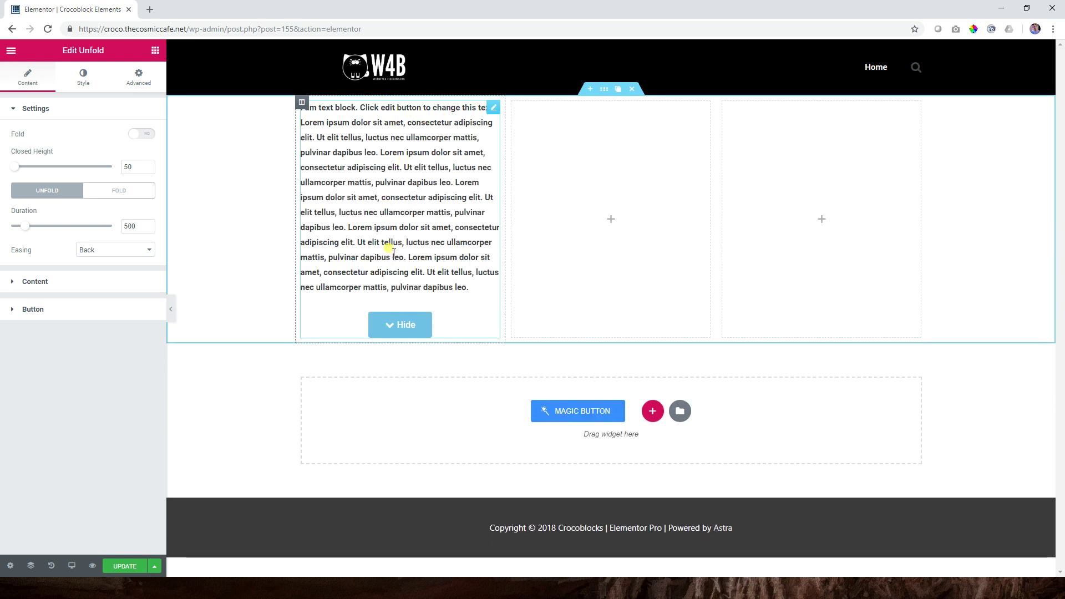
click(394, 319)
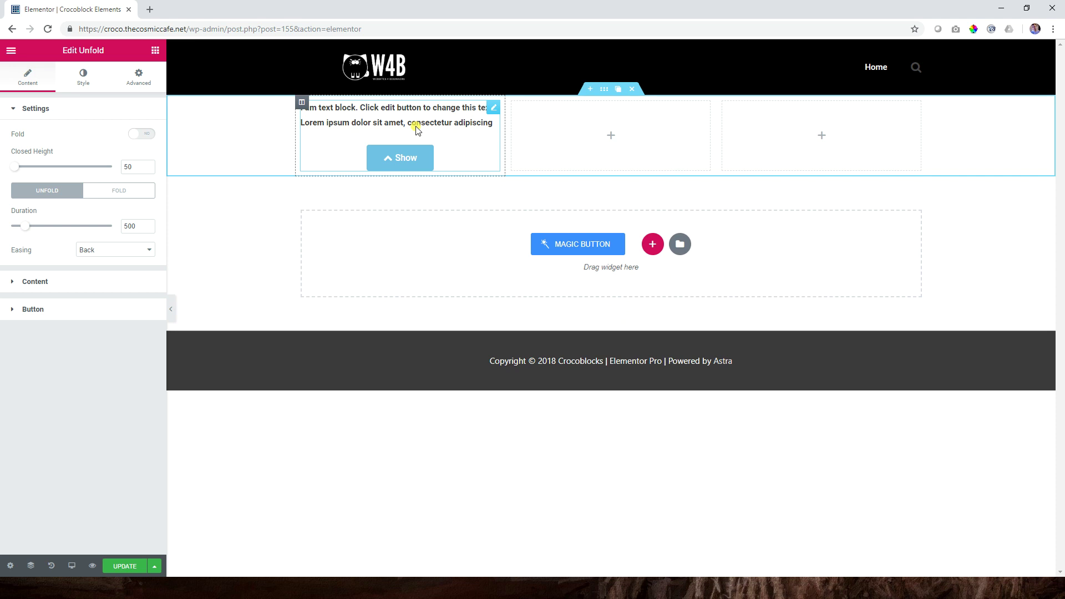
click(38, 282)
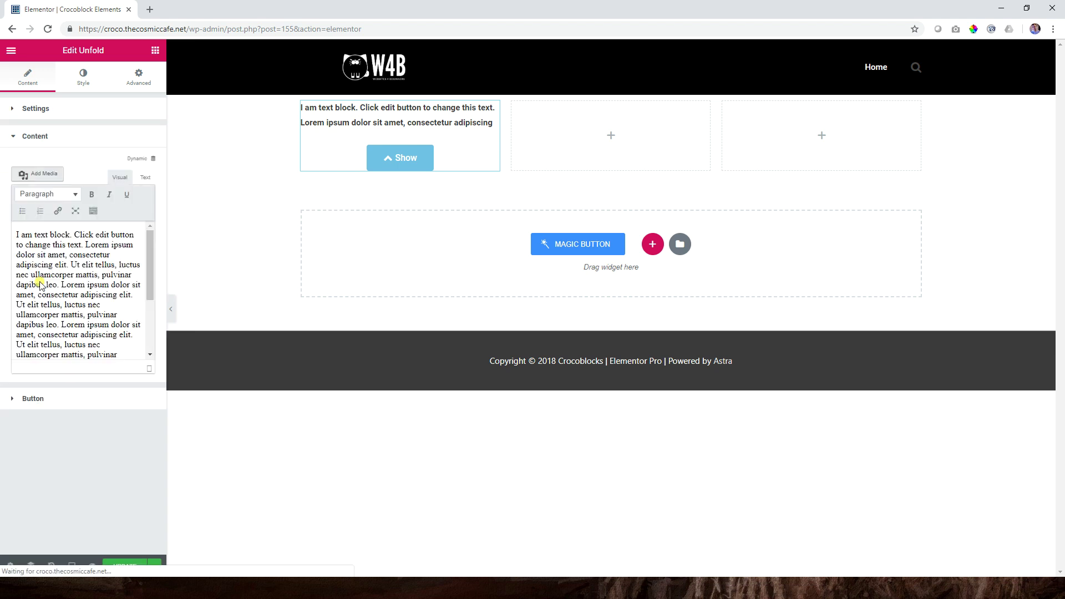
click(398, 158)
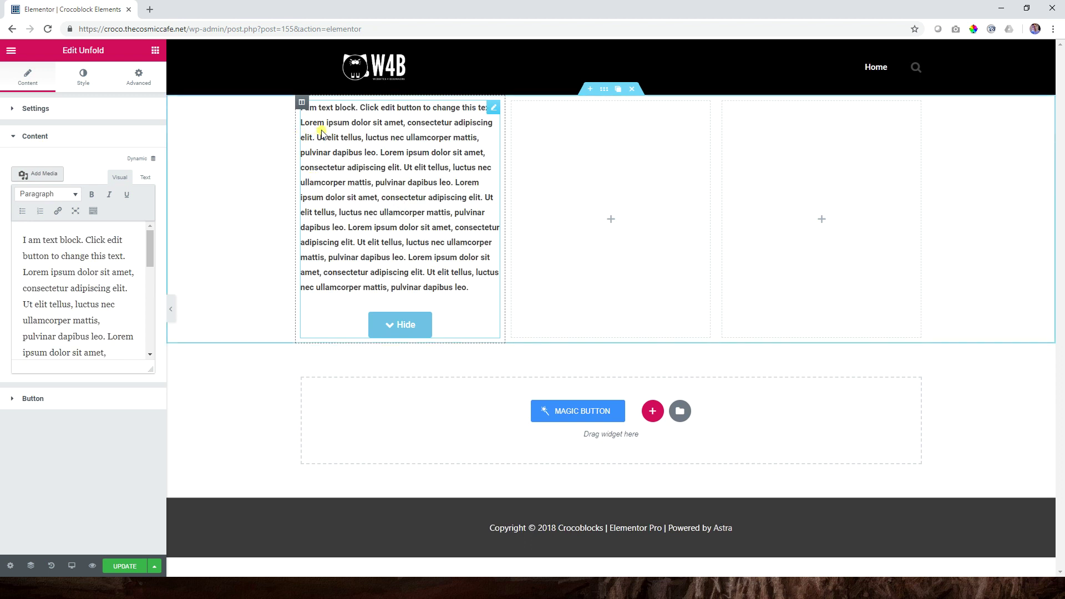
click(21, 240)
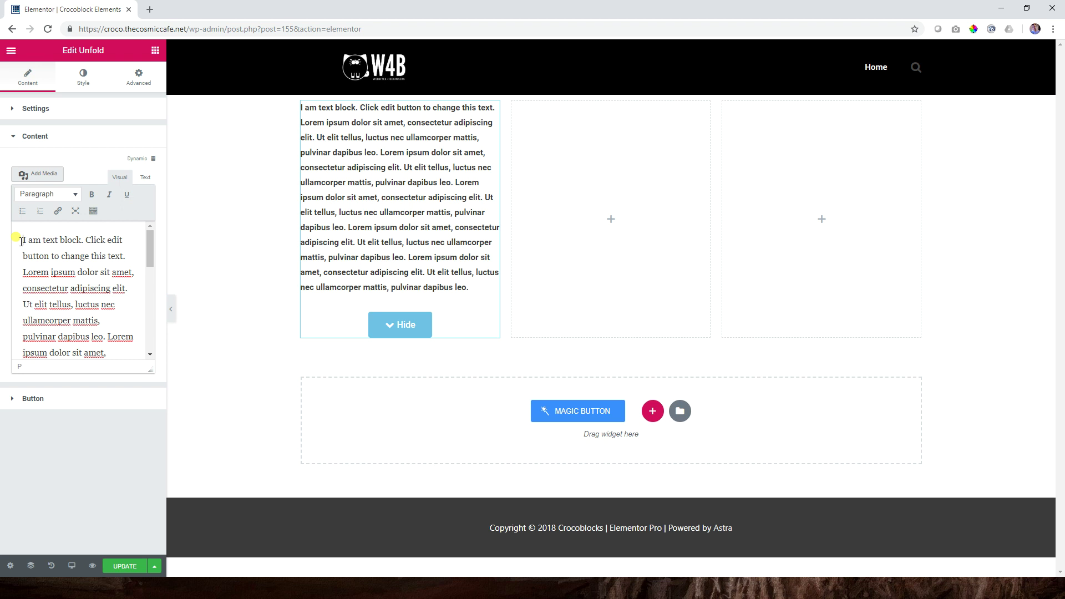
key(Return)
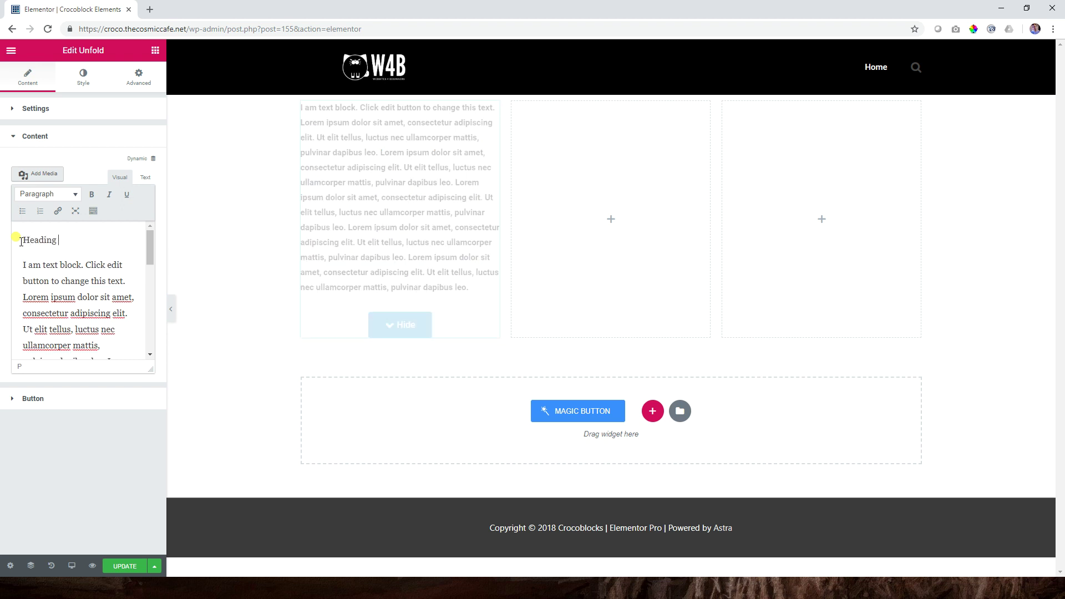
text(Heading 1)
key(Return)
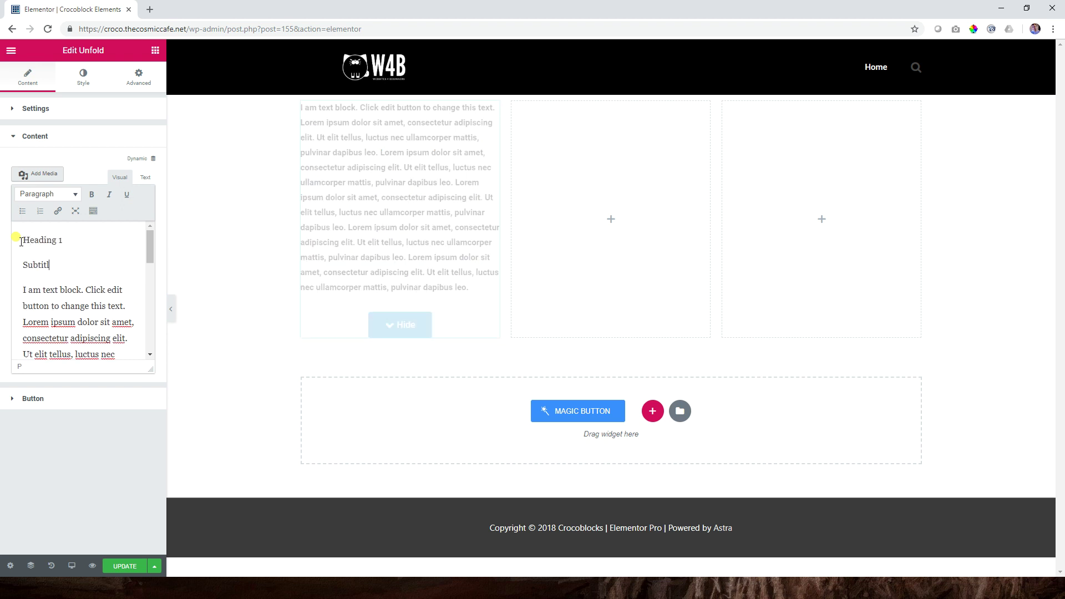
click(71, 195)
click(64, 232)
click(72, 196)
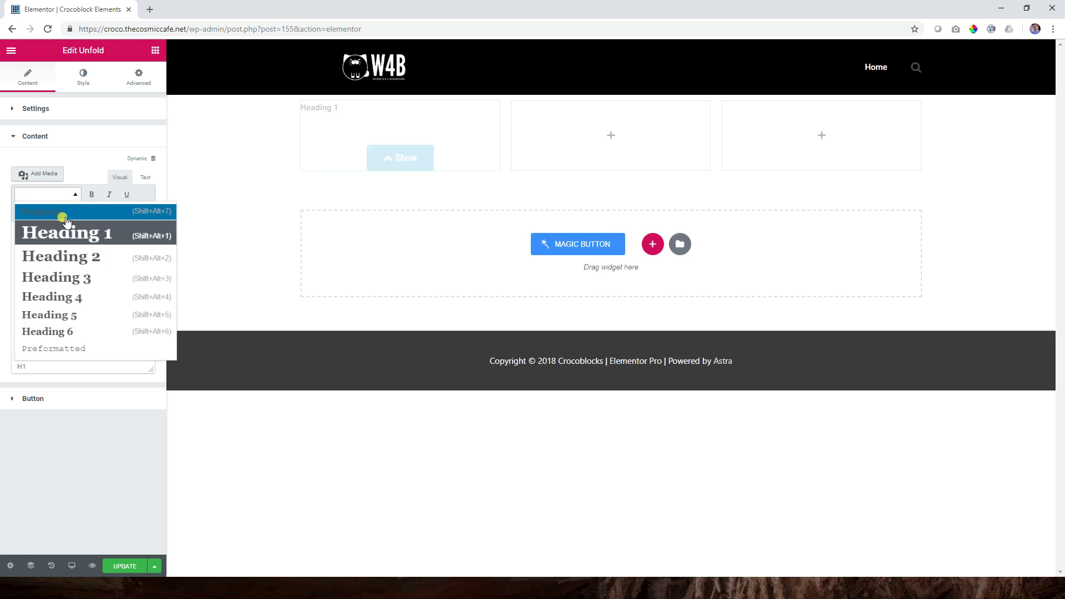
click(61, 233)
click(72, 260)
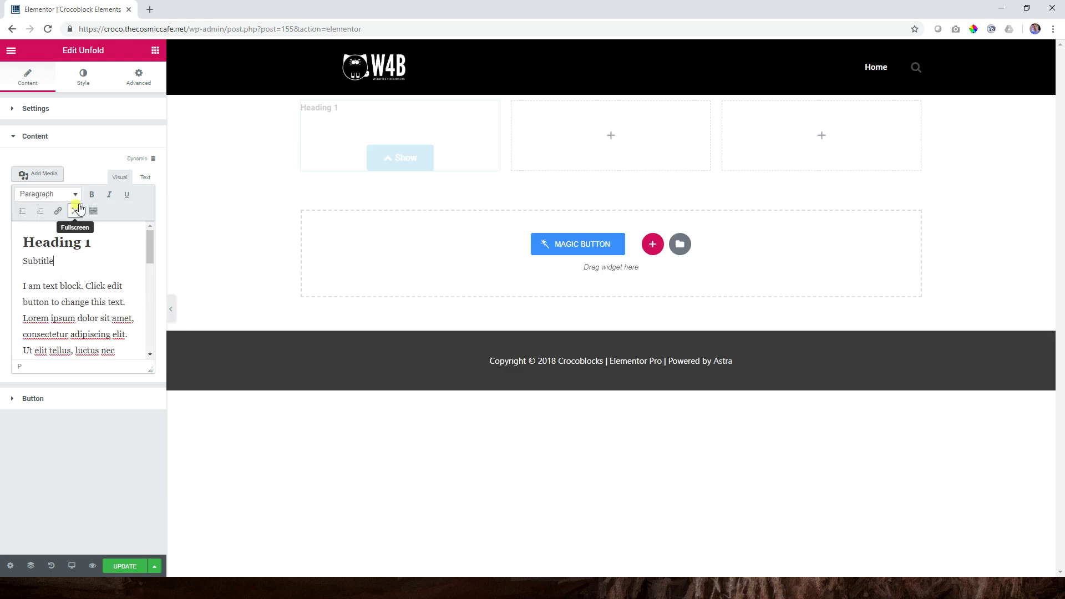
click(74, 196)
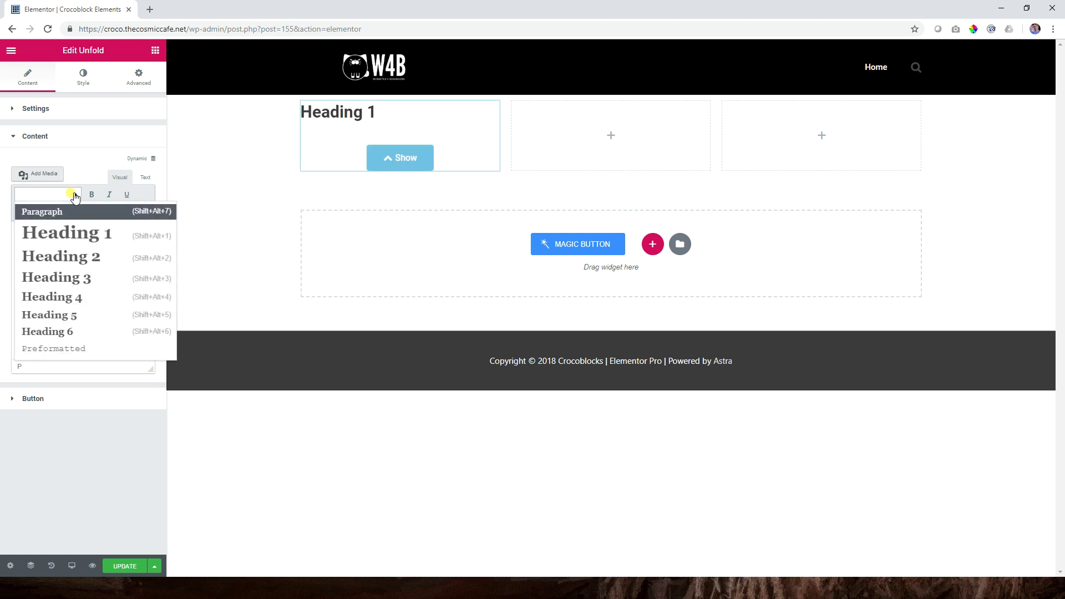
click(53, 312)
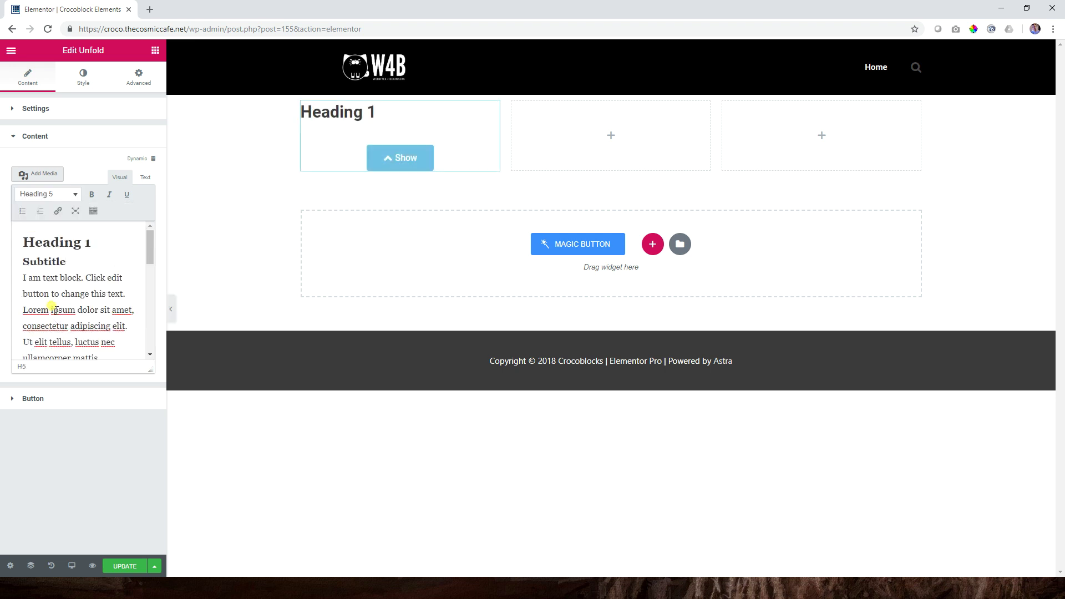
click(393, 161)
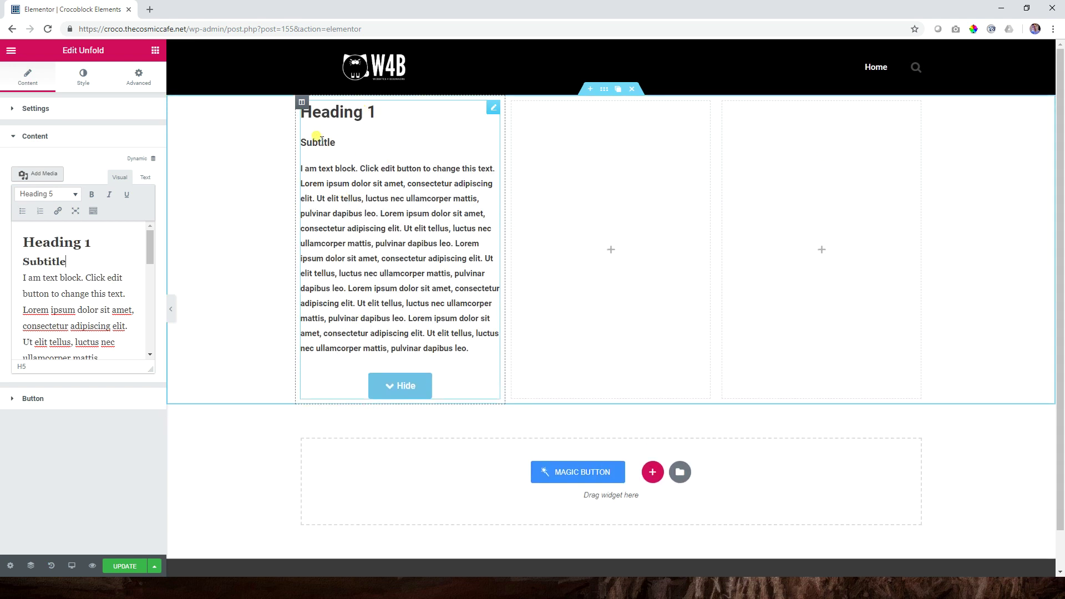
drag(67, 262, 23, 239)
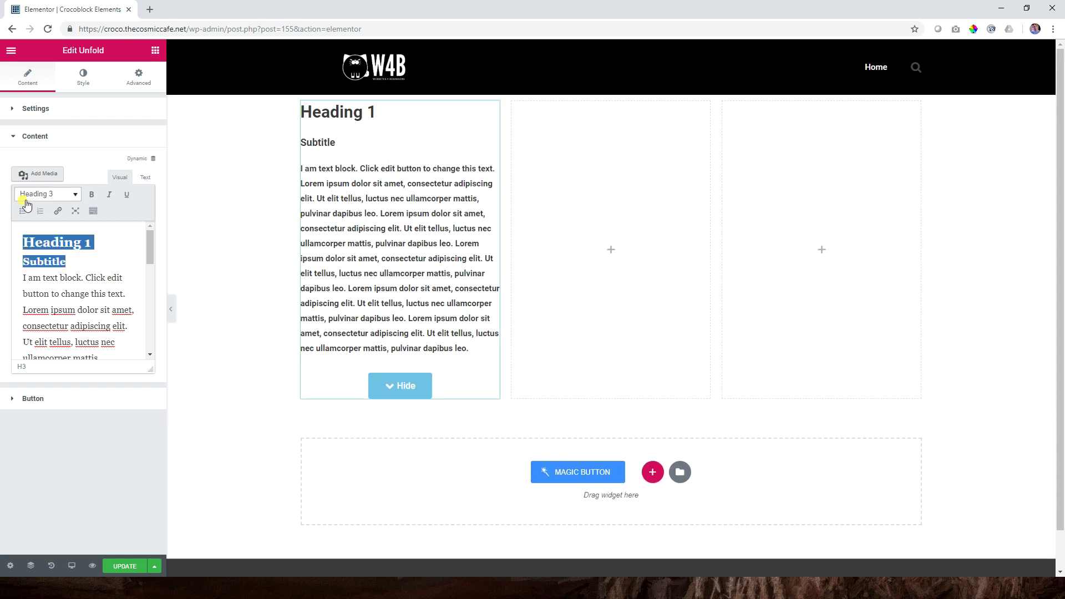
key(BackSpace)
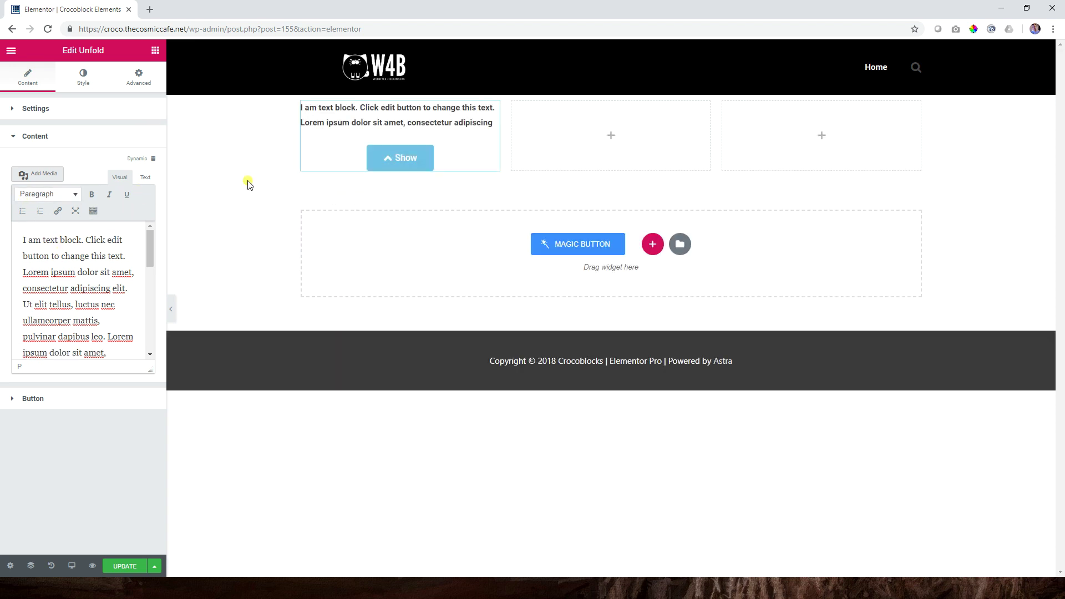
Step: Add two Heading widgets above the Unfold text in the first column
click(154, 50)
drag(123, 153, 310, 103)
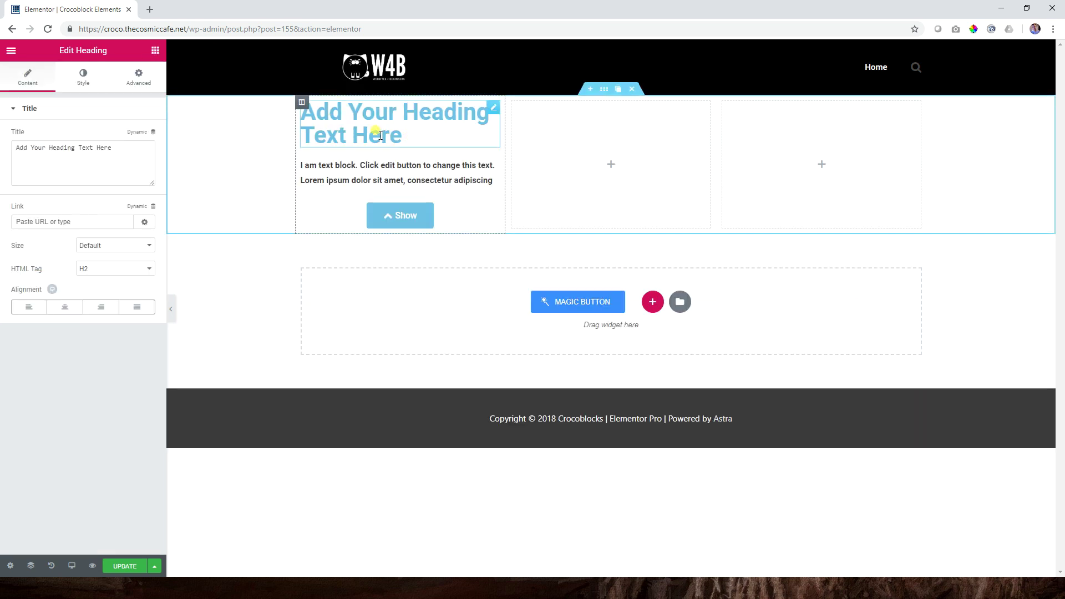
click(156, 51)
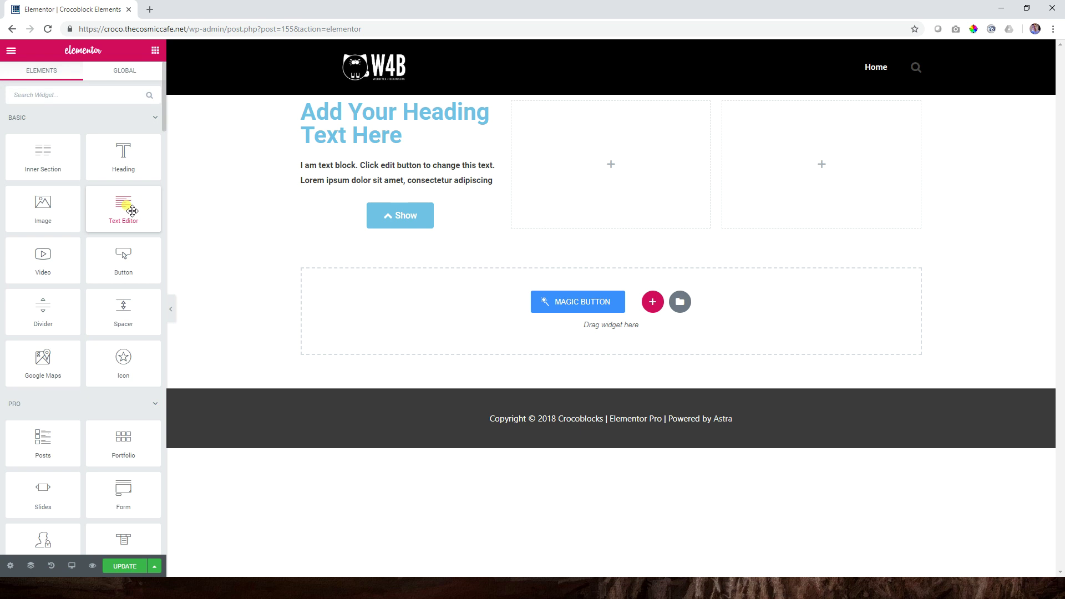
drag(123, 153, 330, 147)
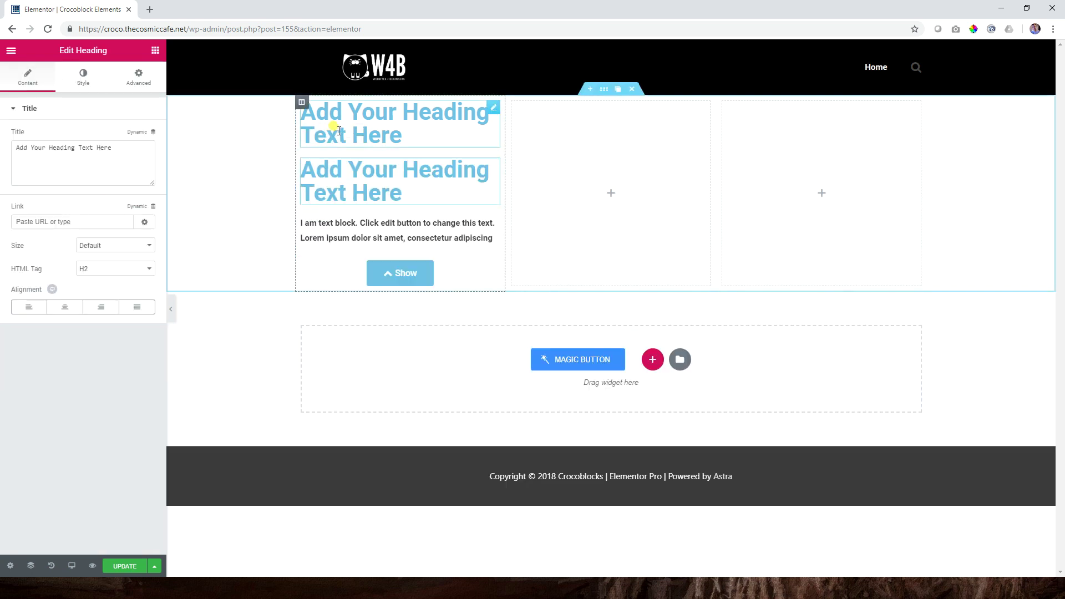
Step: Replace the heading placeholders with the team member's name and 'In-House Expert'
triple_click(339, 128)
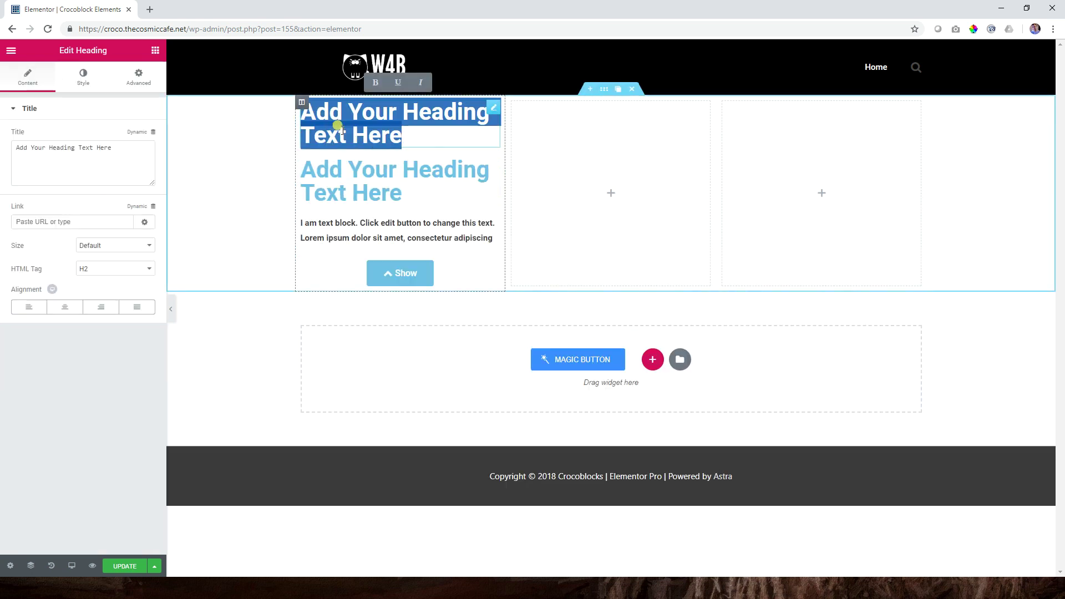
text(Josh)
key(BackSpace)
key(BackSpace)
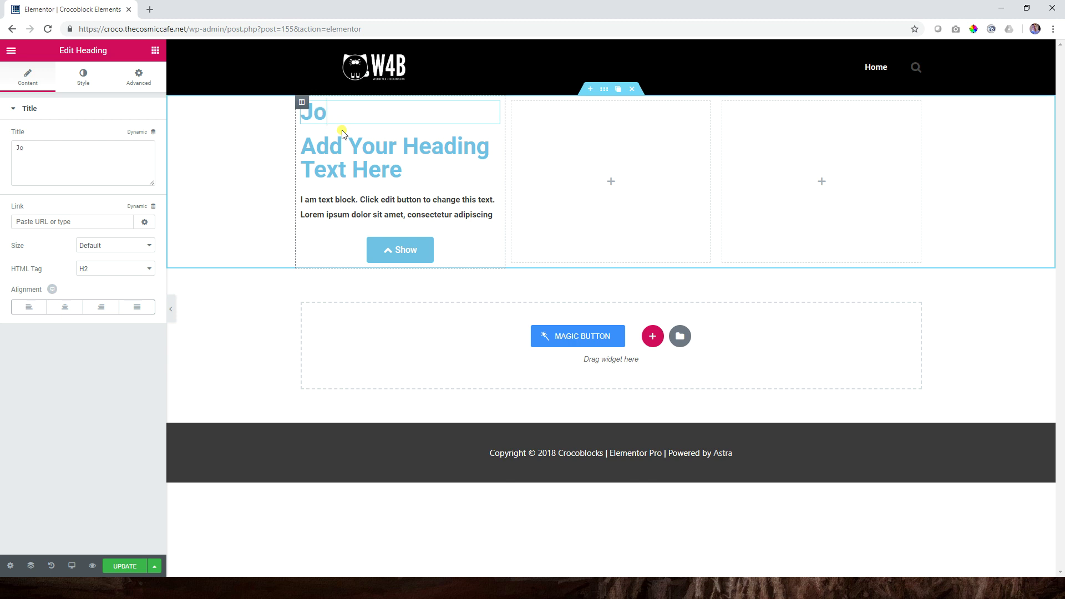
text(sh Grobanb)
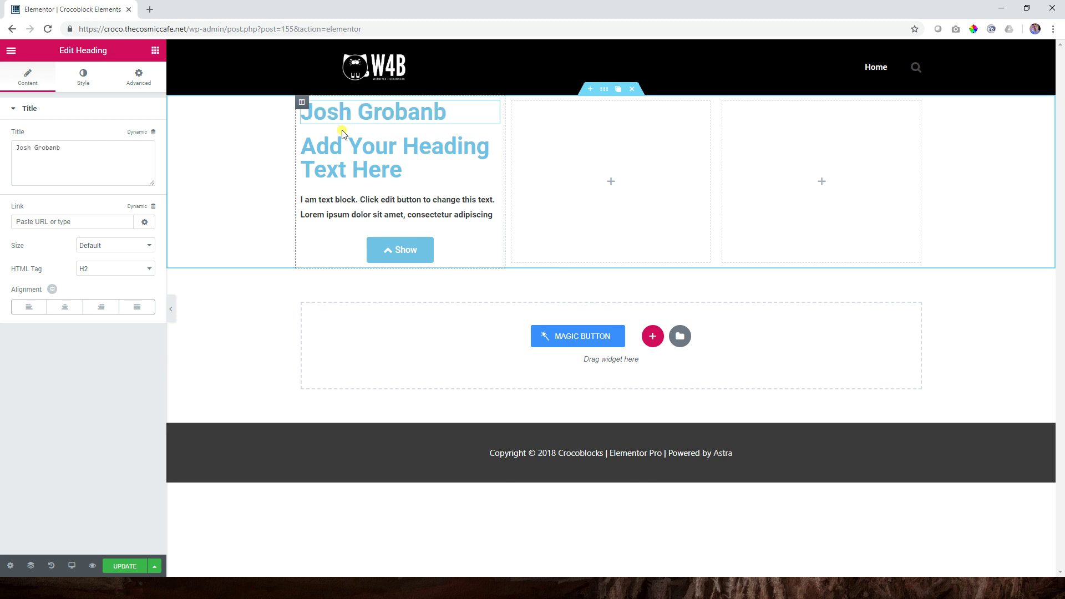
key(BackSpace)
triple_click(370, 157)
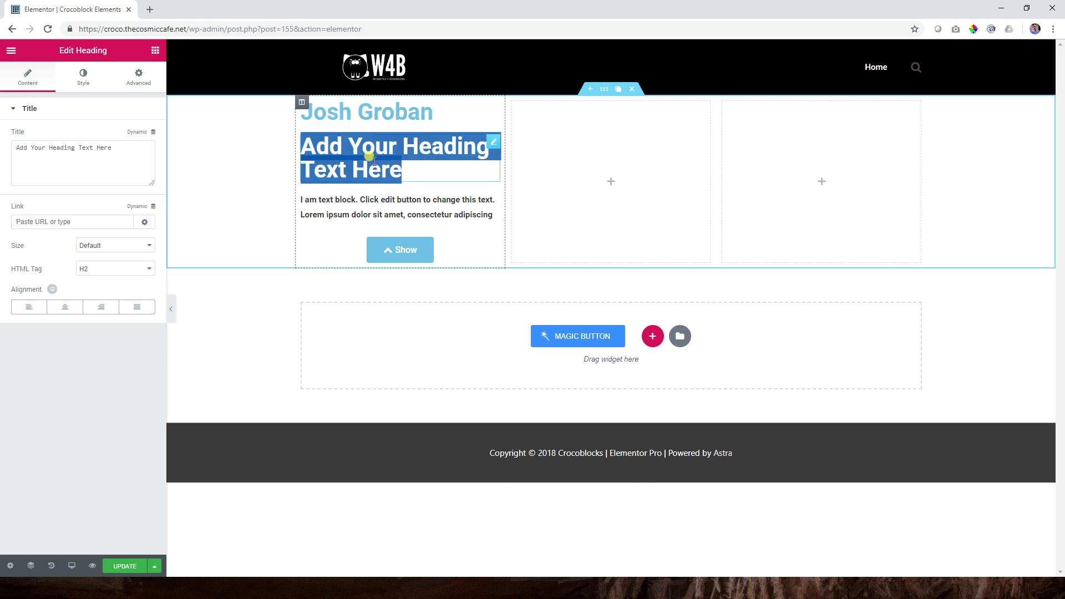
text(I)
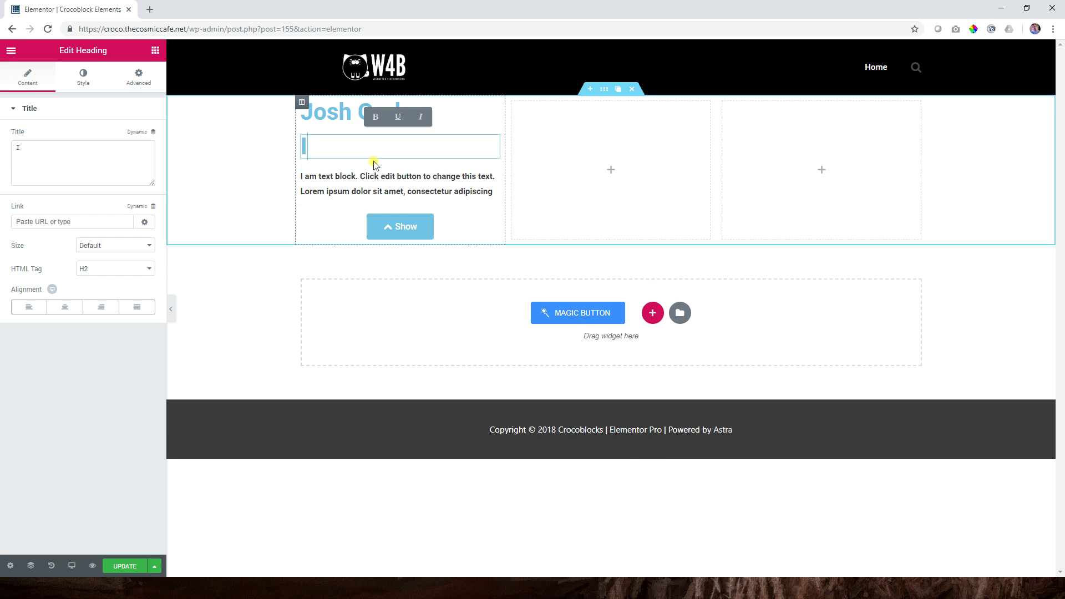
text(n-House Expert)
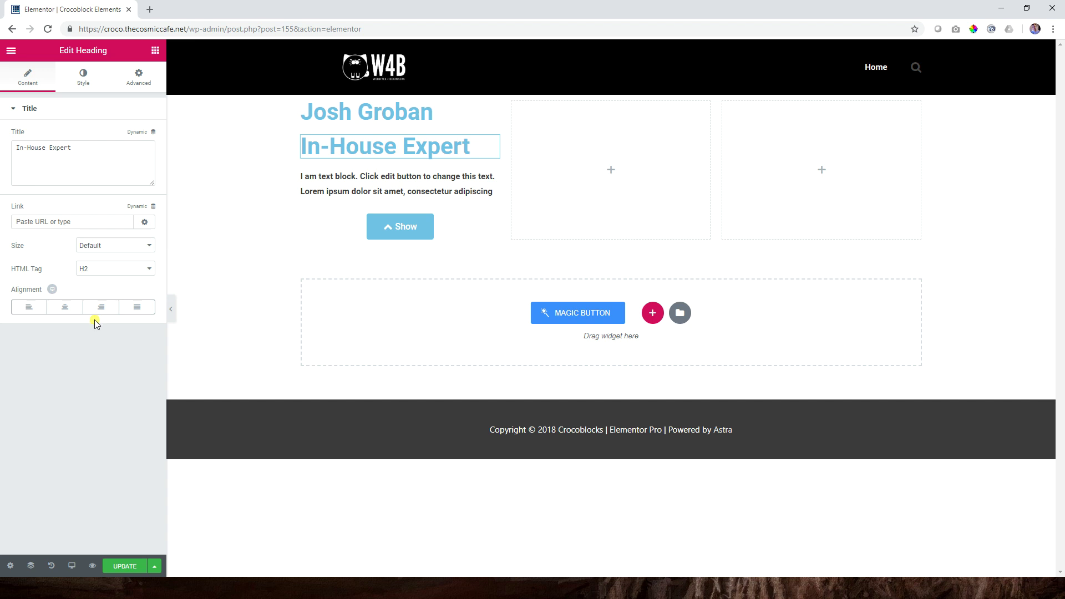
Step: Set the 'In-House Expert' heading to H6 and the name heading to H3
click(103, 269)
click(97, 328)
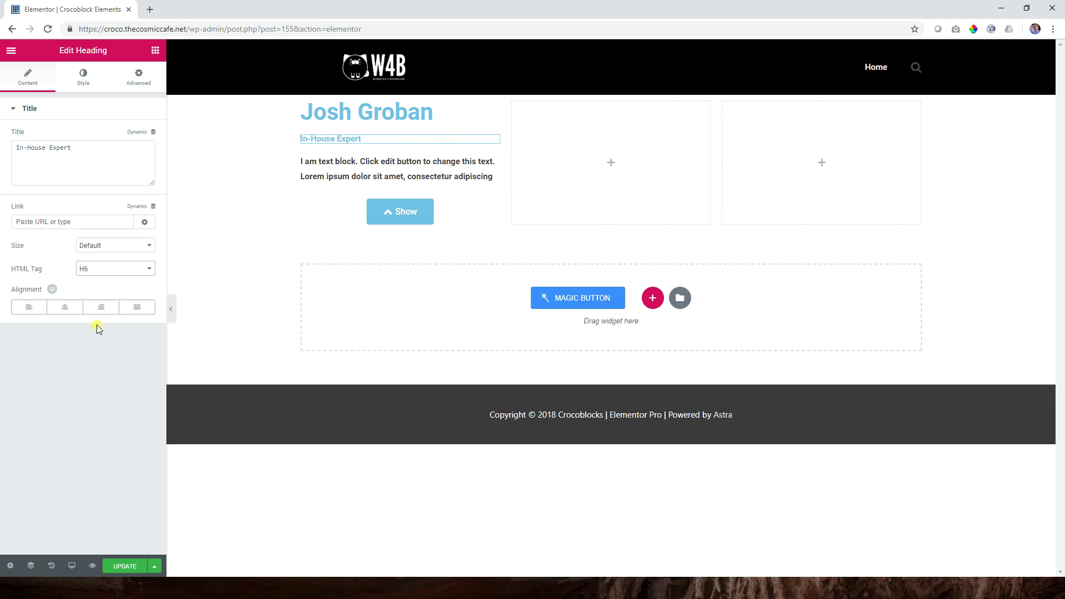
click(397, 108)
click(113, 268)
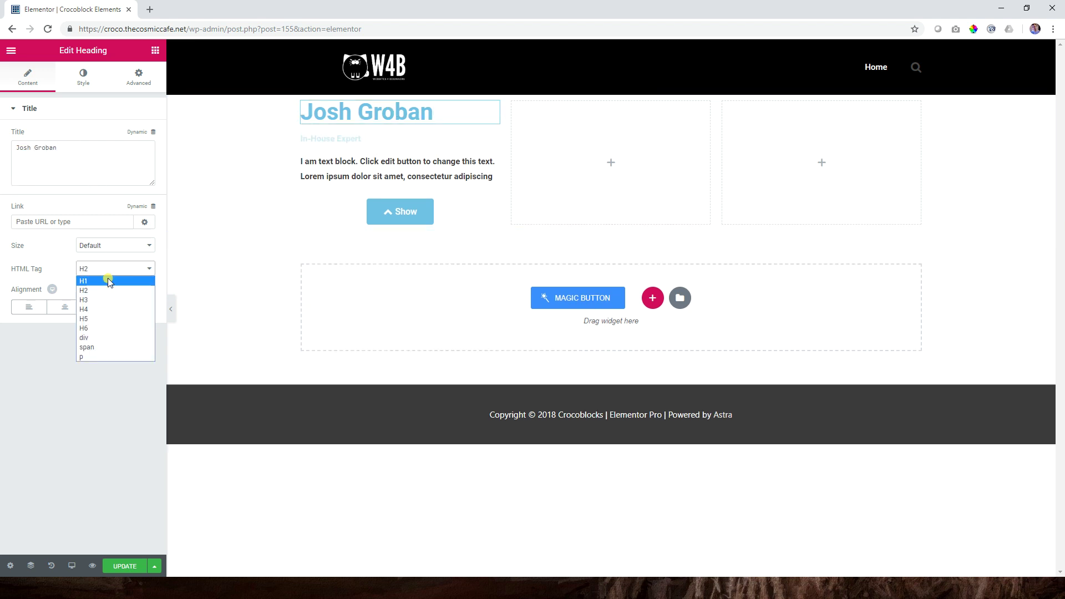
click(95, 297)
click(329, 166)
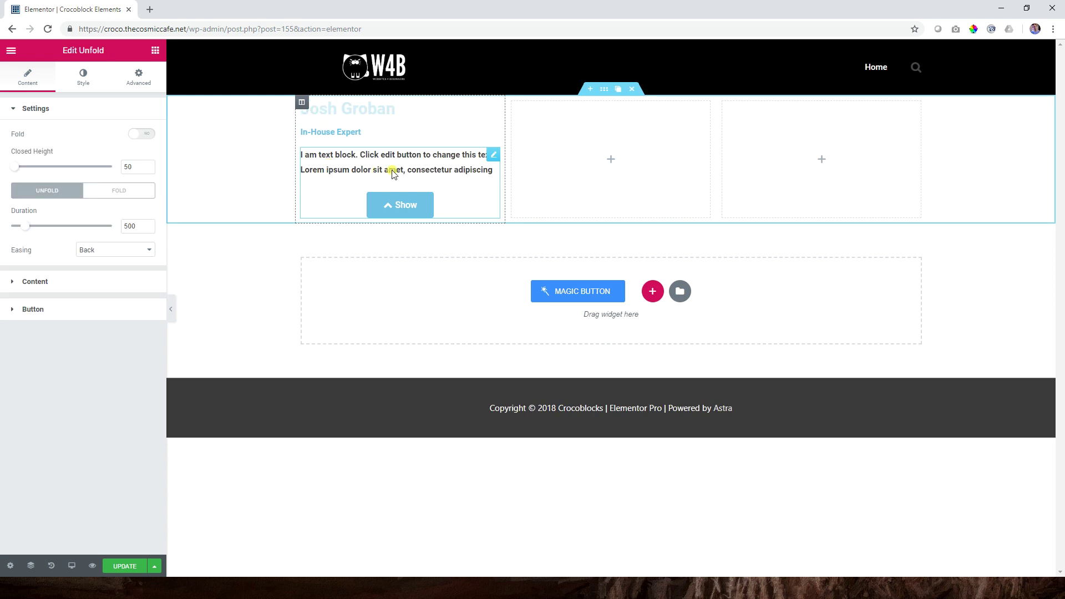
Step: Test the first Unfold block by expanding and collapsing its text
click(392, 204)
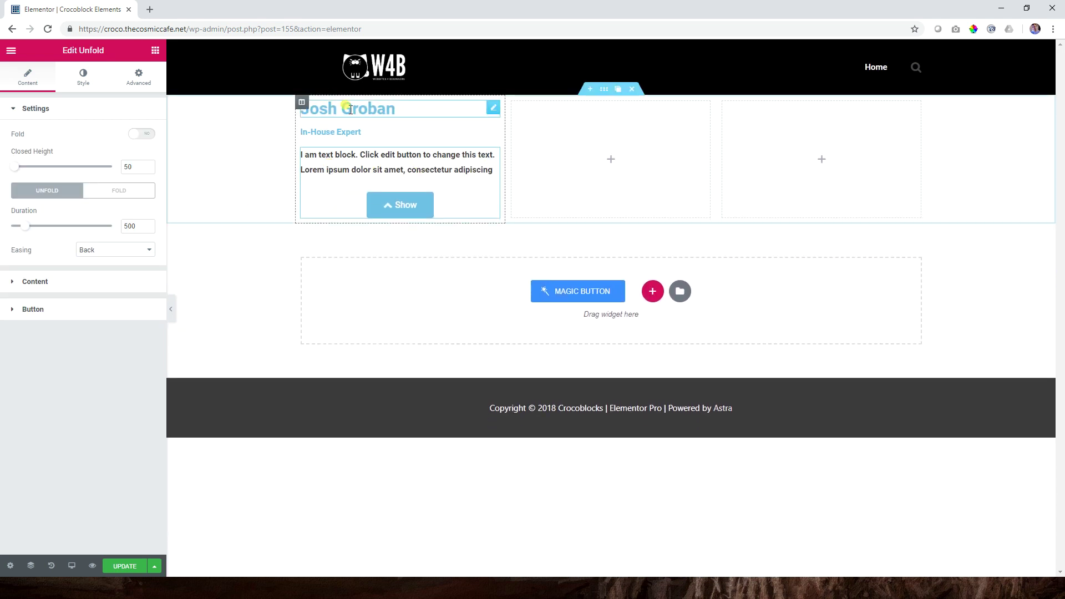
click(400, 217)
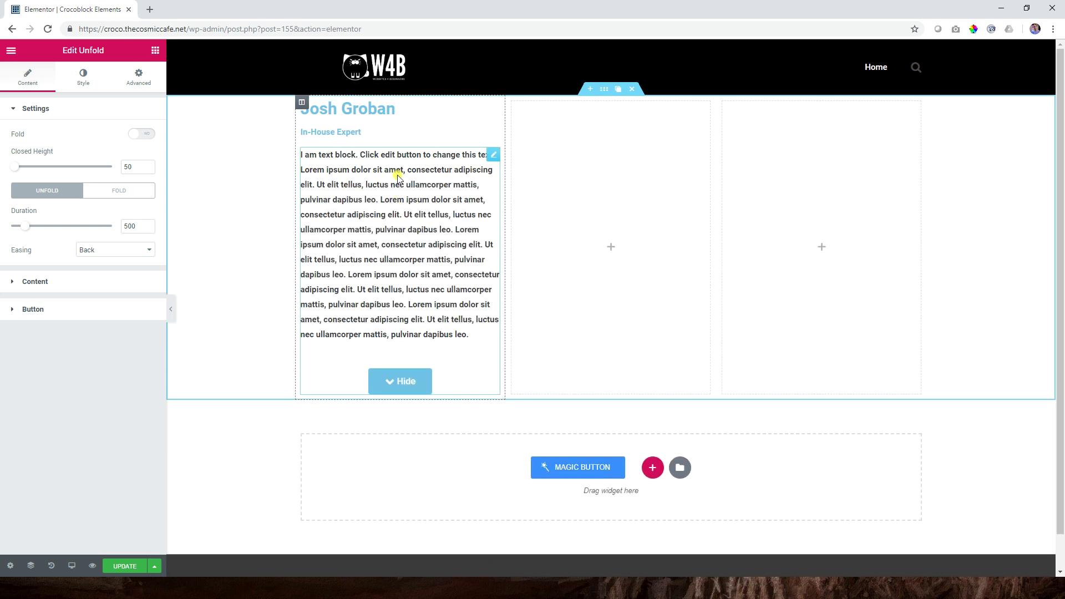
click(387, 371)
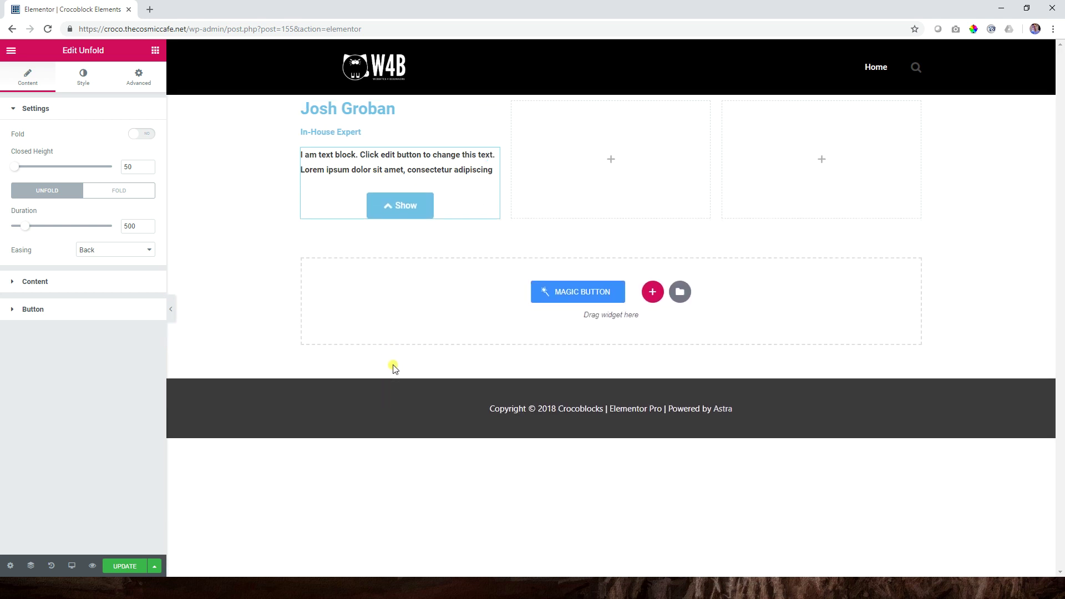
Step: Duplicate the Unfold block and move the copy into the middle column
right_click(412, 168)
click(425, 193)
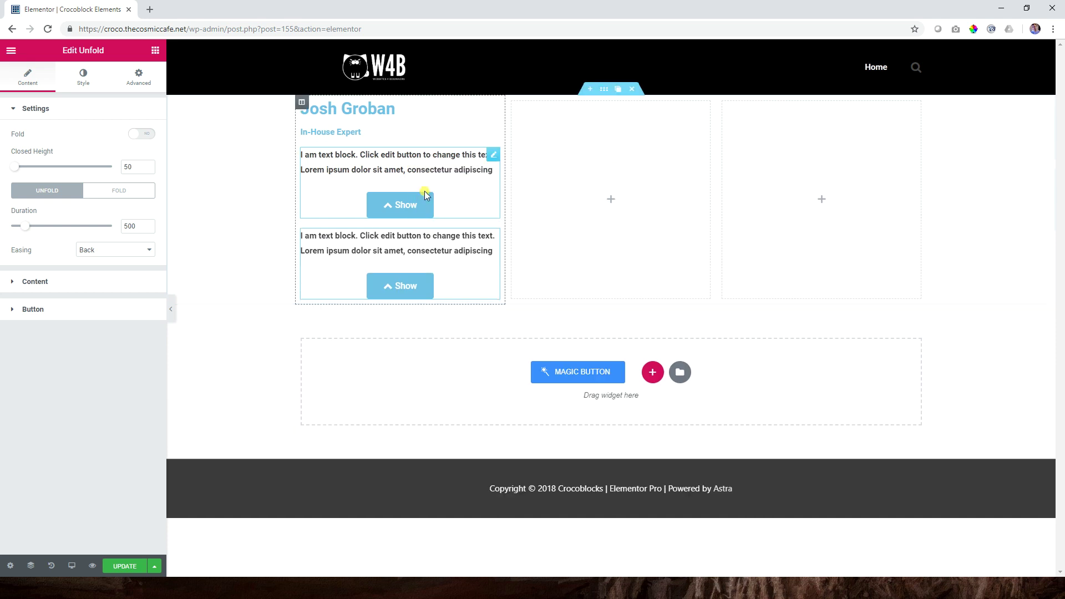
drag(391, 249, 625, 175)
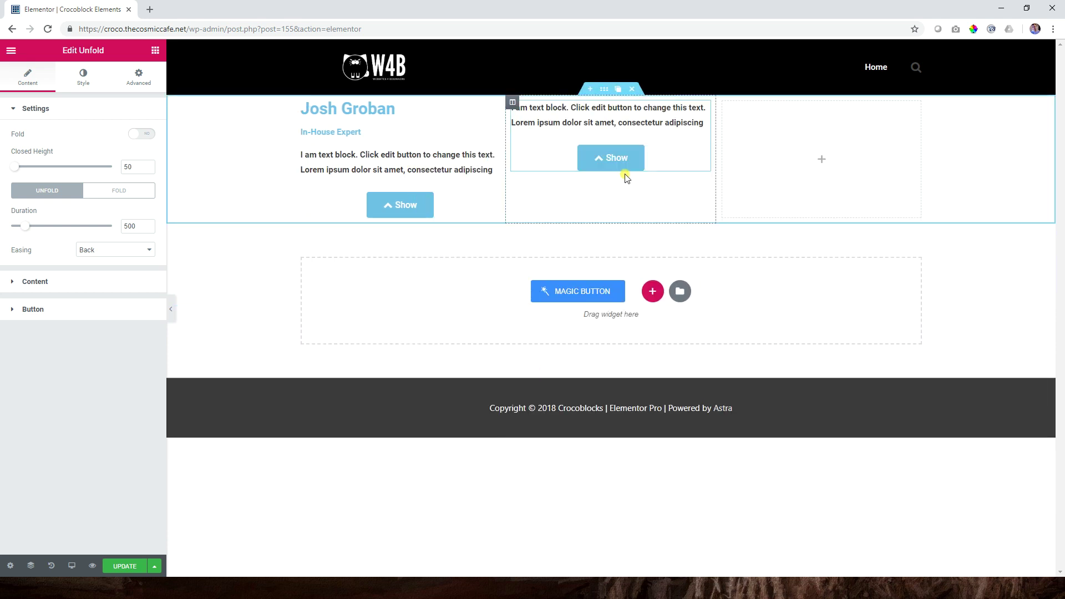
click(155, 50)
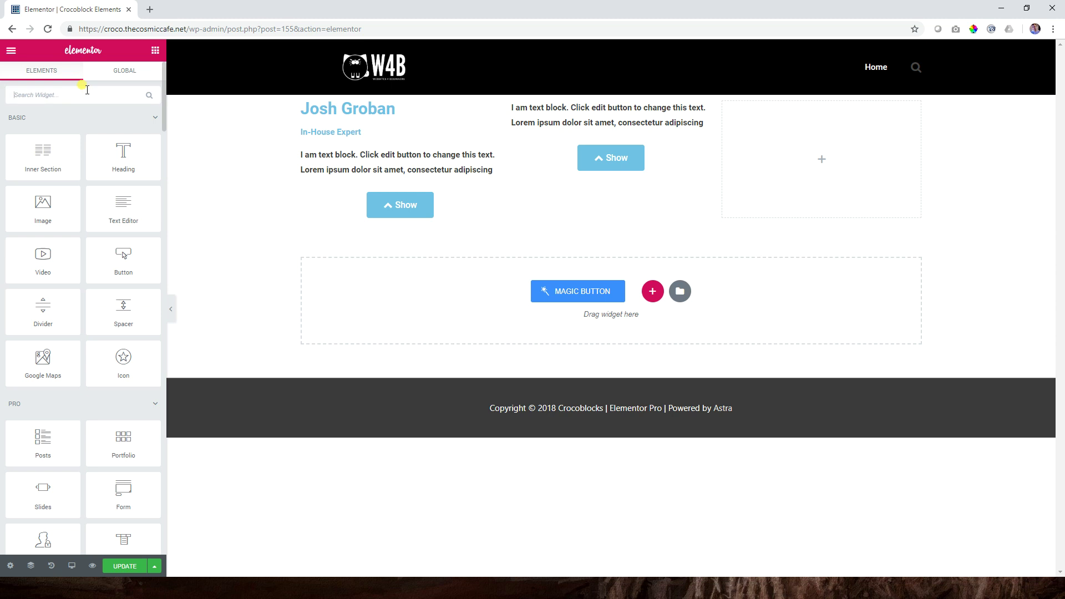
Step: Add a Team Member widget atop the middle column showing the bearded-man photo
text(team)
drag(40, 130, 592, 119)
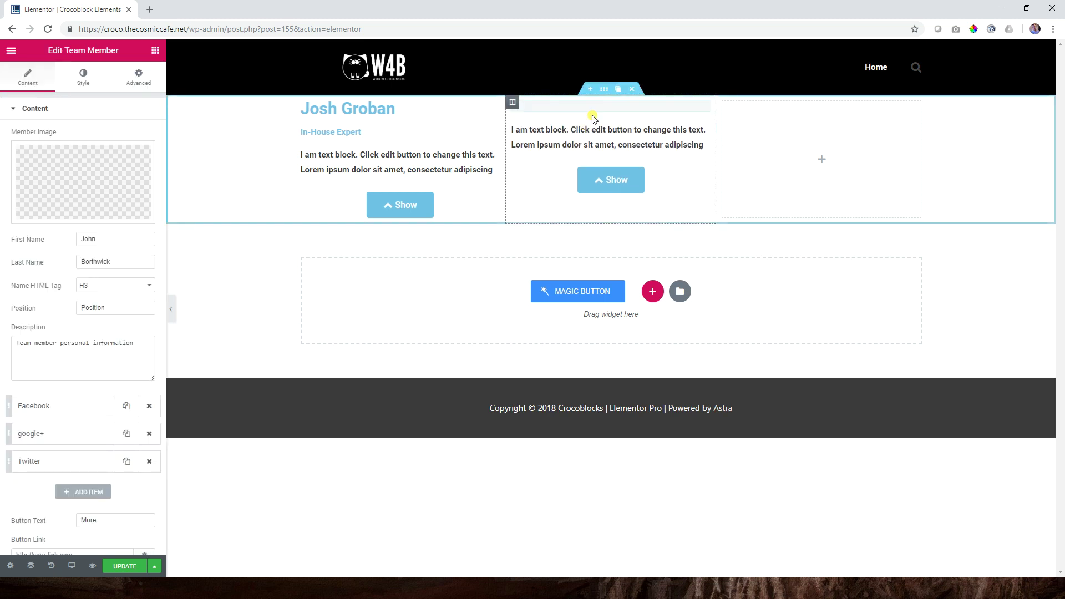
click(103, 177)
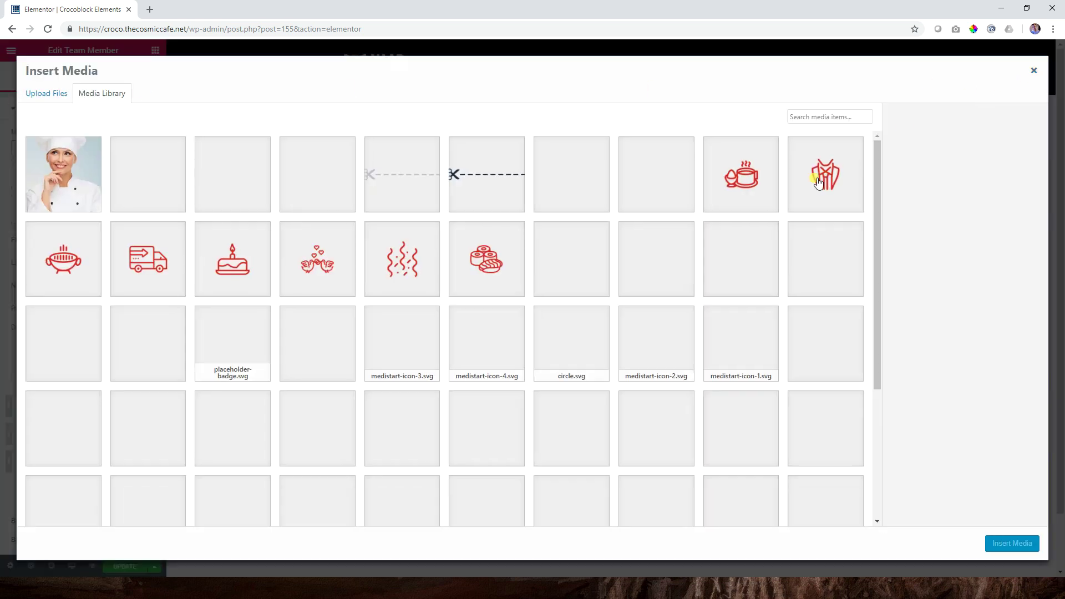
scroll(554, 363, down, 4)
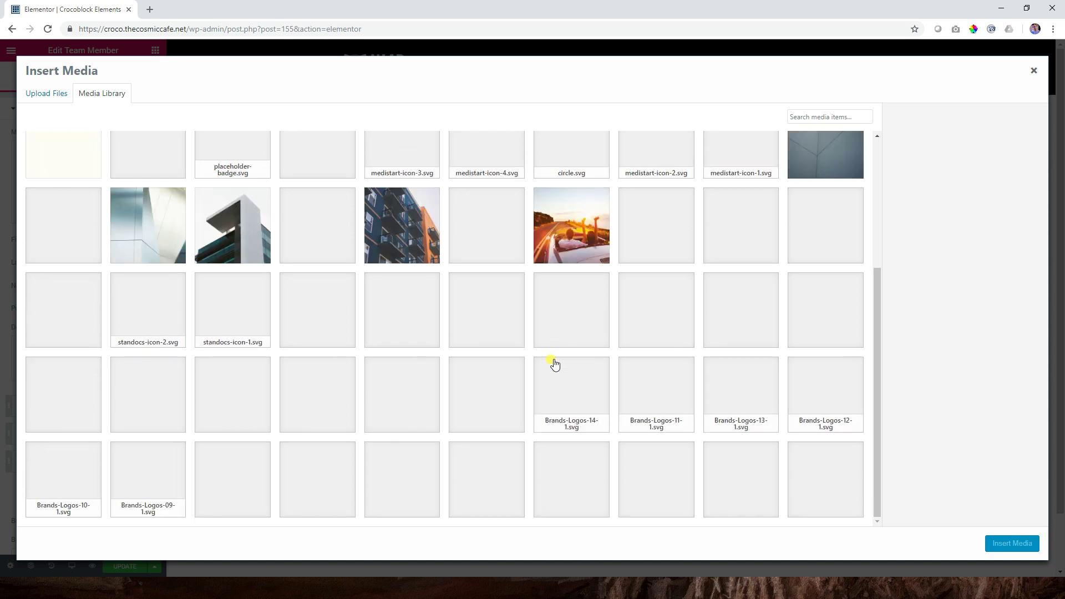
click(491, 233)
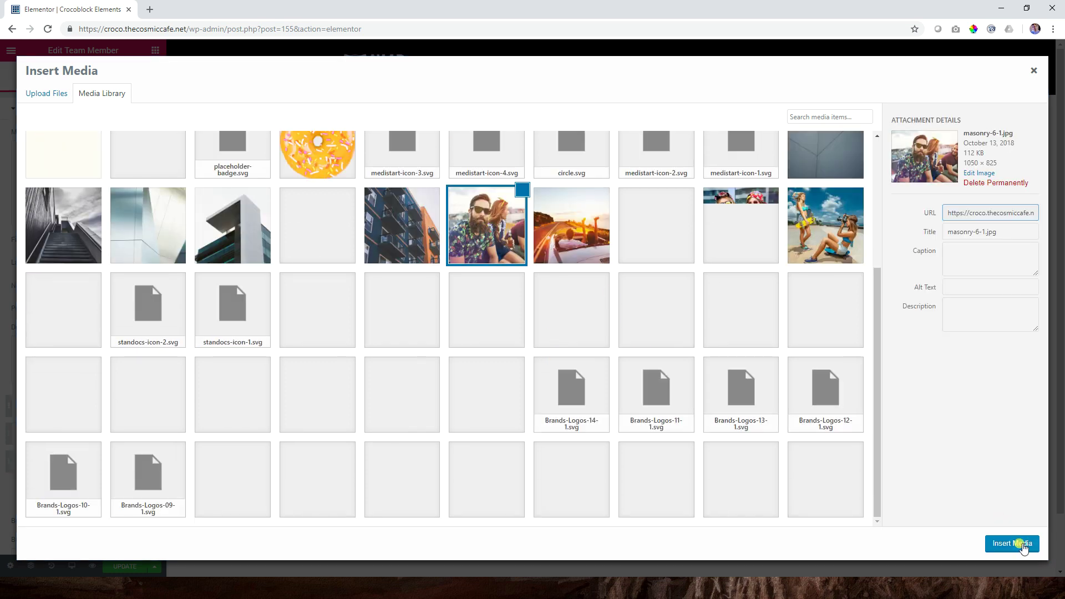
click(1018, 544)
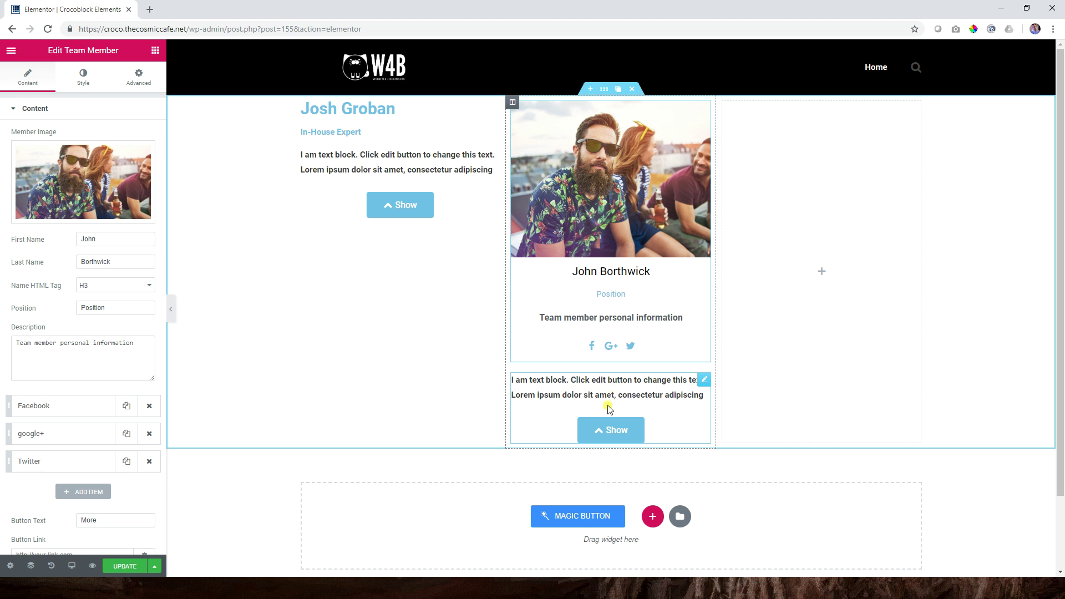
click(600, 430)
scroll(609, 397, down, 5)
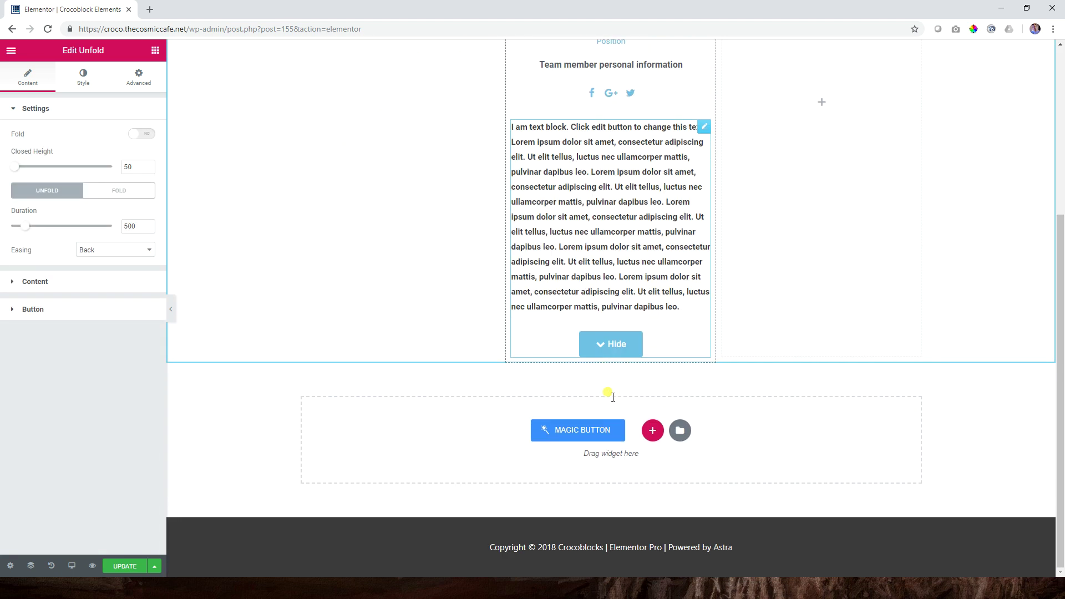
click(612, 343)
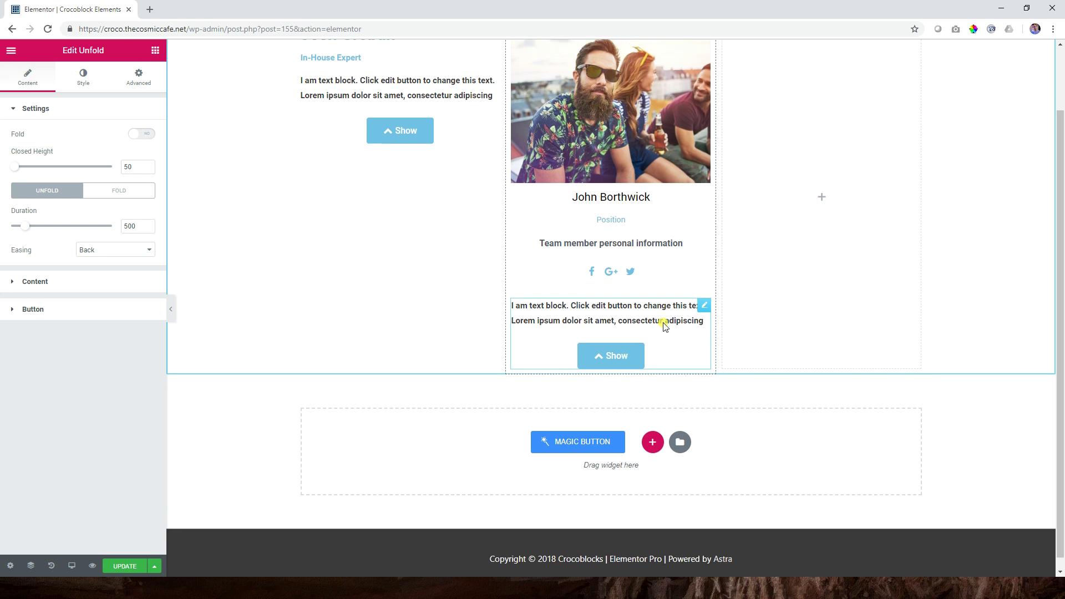
scroll(664, 324, up, 2)
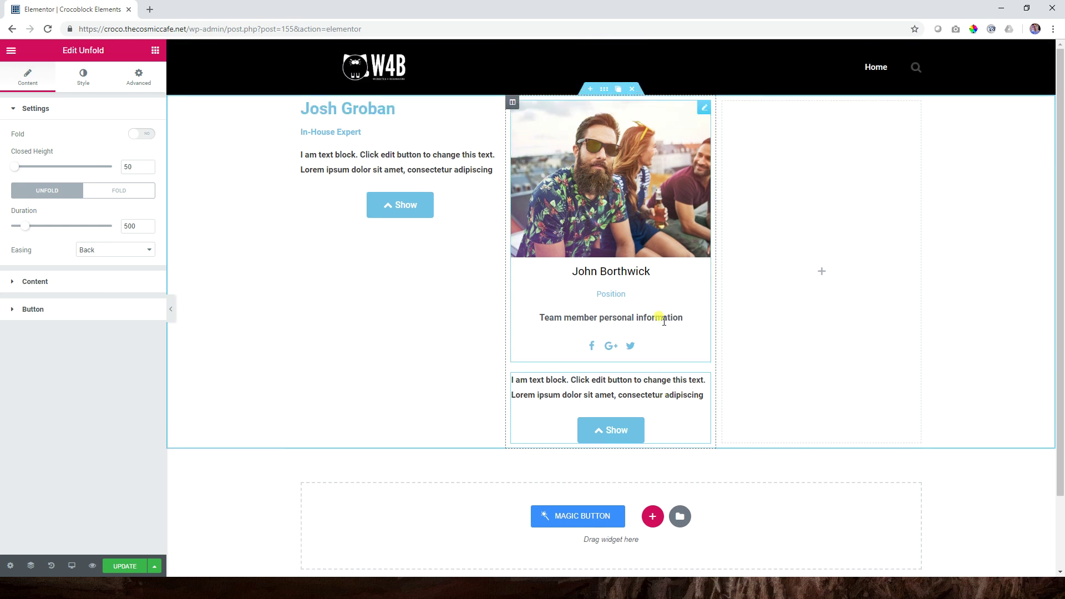
click(625, 428)
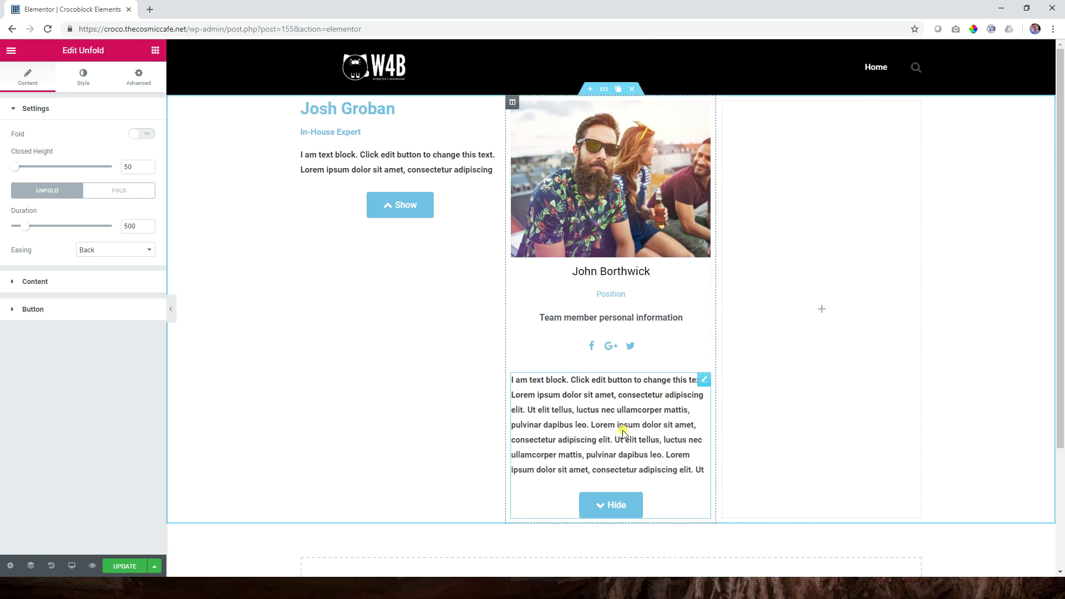
scroll(624, 427, down, 4)
click(617, 373)
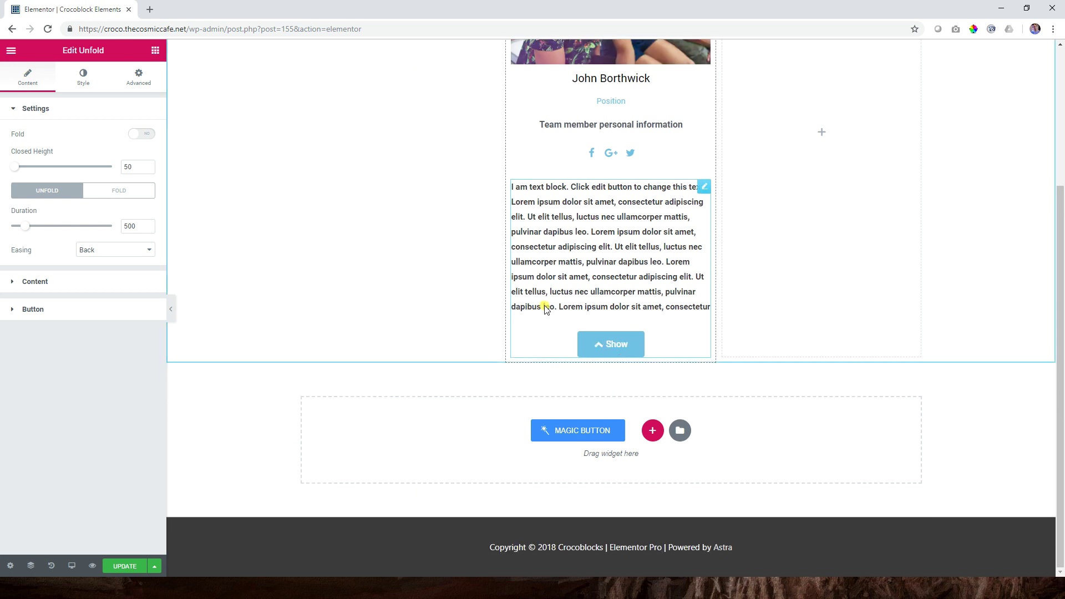
scroll(661, 165, up, 2)
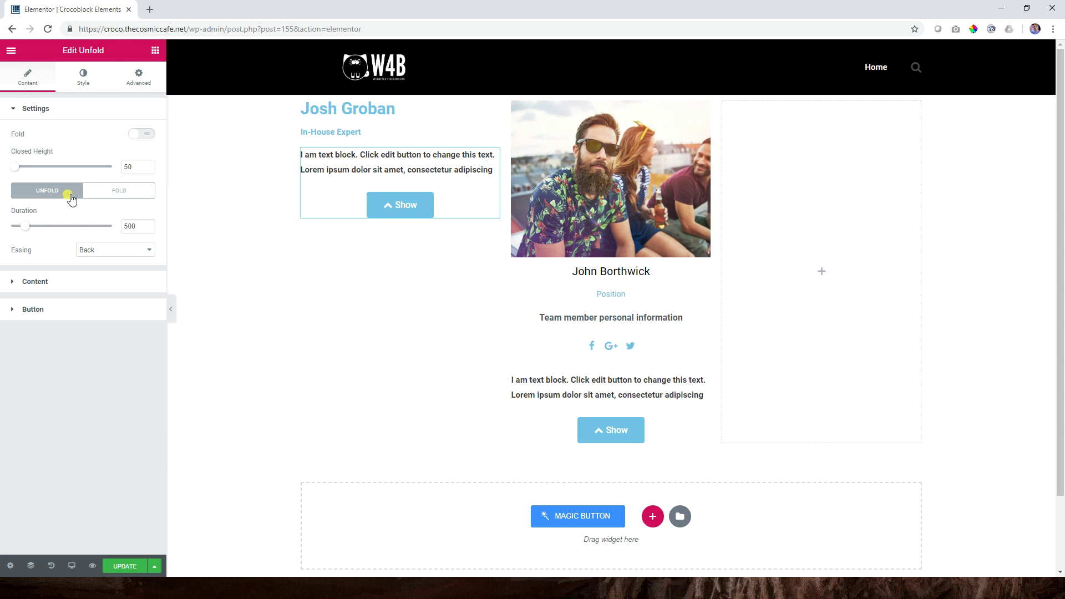
Step: Set the first Unfold block's Closed Height to 100 and test unfolding and folding it
double_click(133, 167)
text(100)
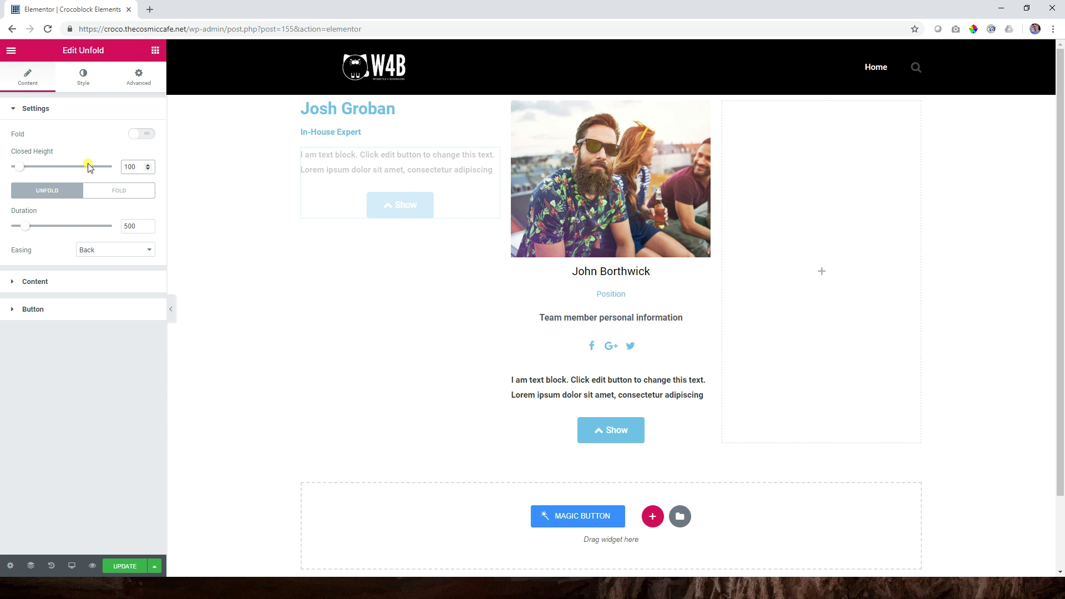
click(414, 235)
click(392, 380)
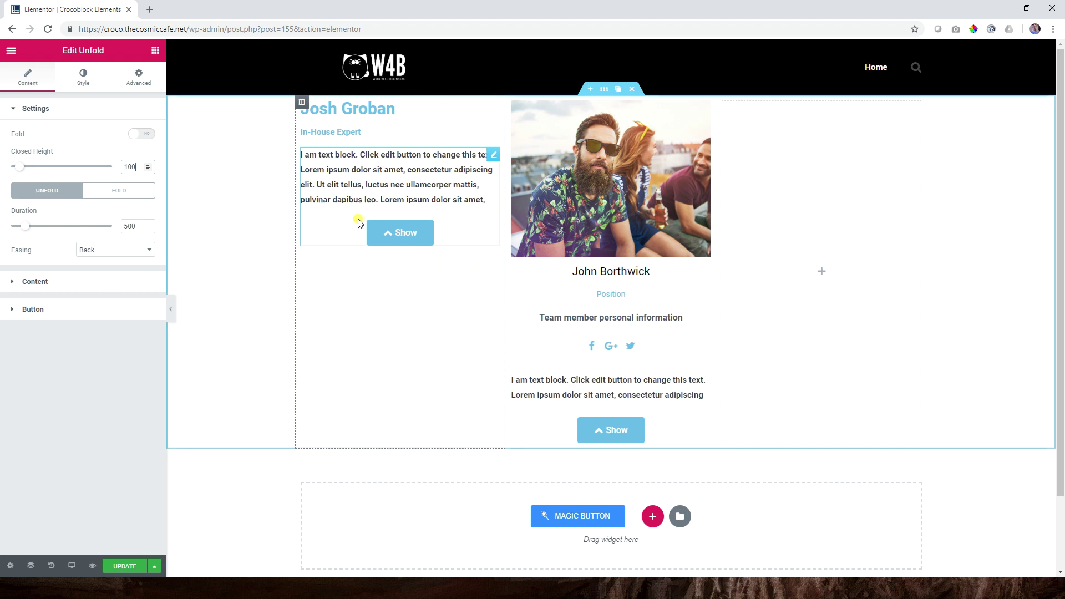
click(396, 233)
click(387, 361)
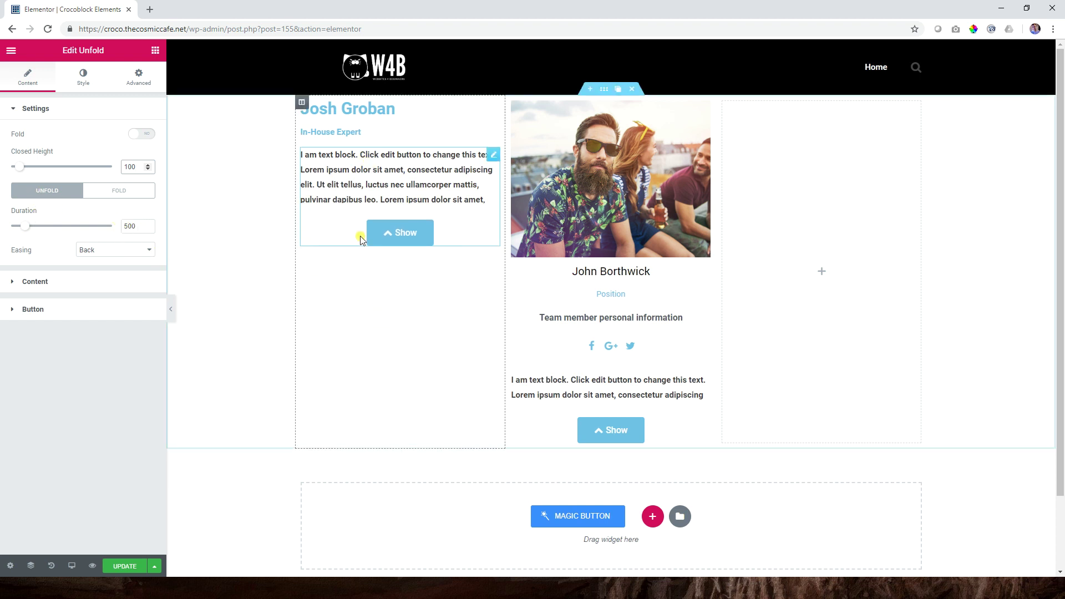
click(391, 240)
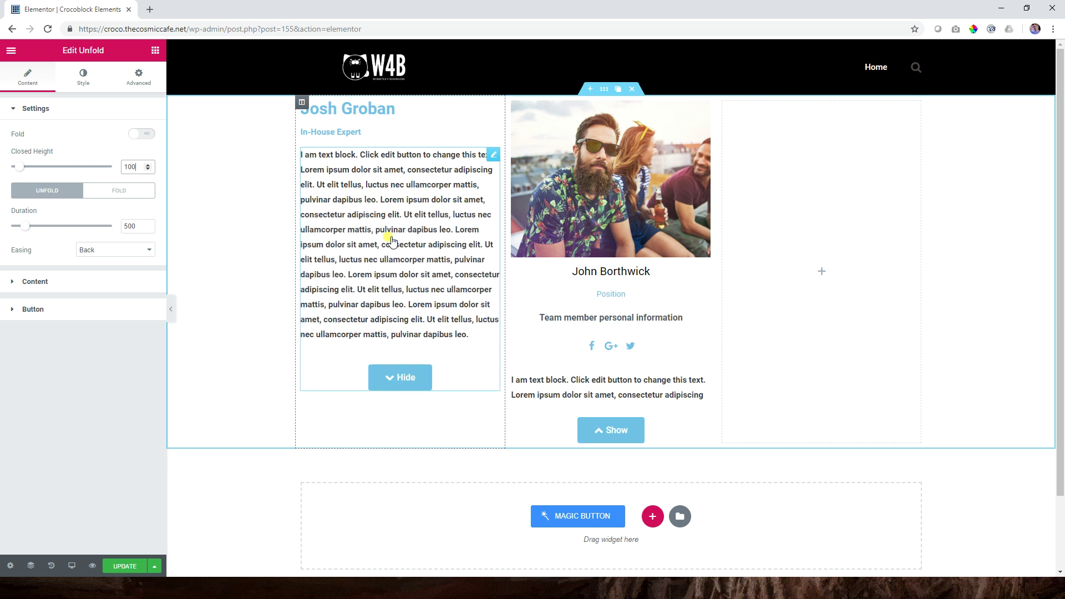
Step: Preview the fold and unfold animations while keeping the Back easing
click(115, 192)
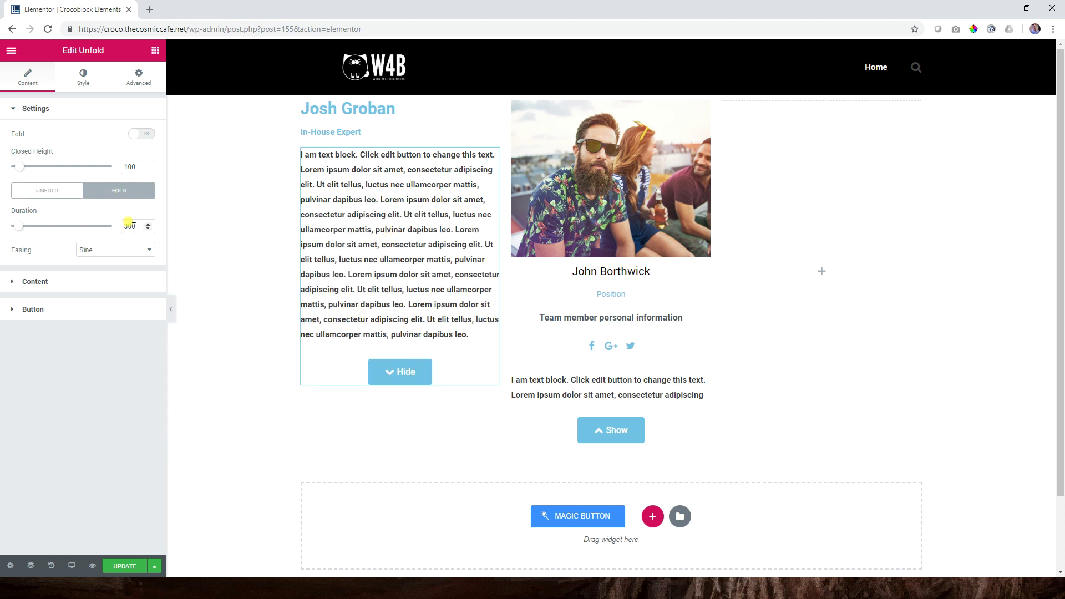
click(410, 373)
click(398, 231)
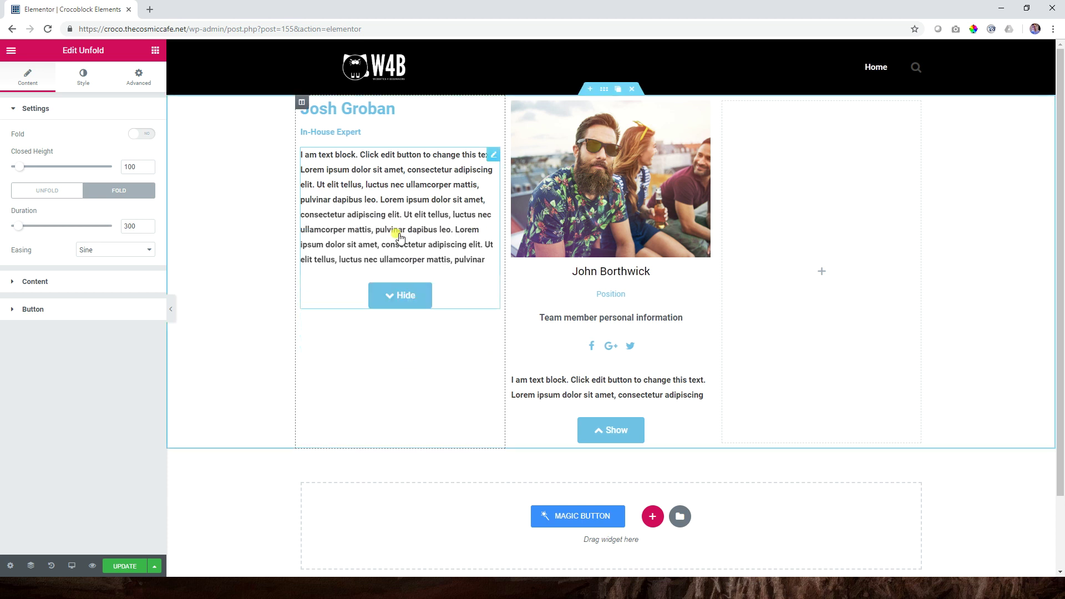
click(41, 192)
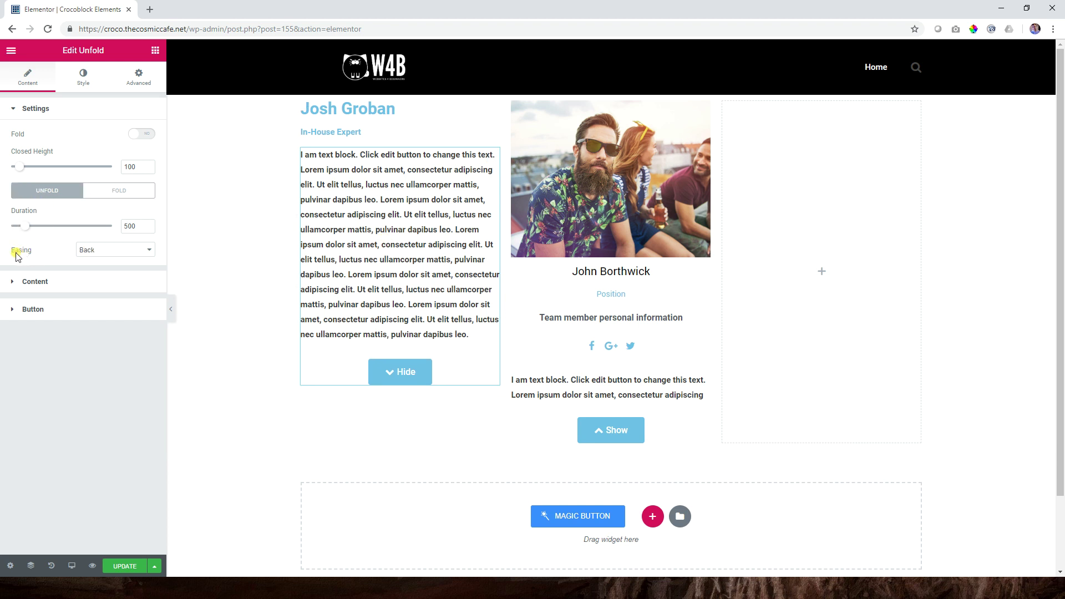
click(108, 252)
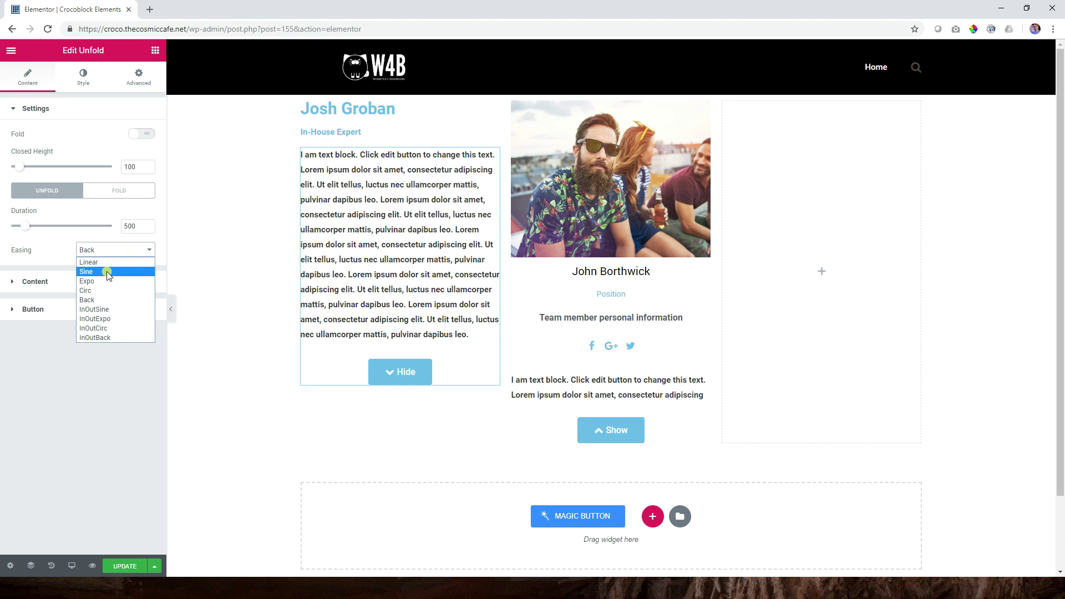
click(92, 299)
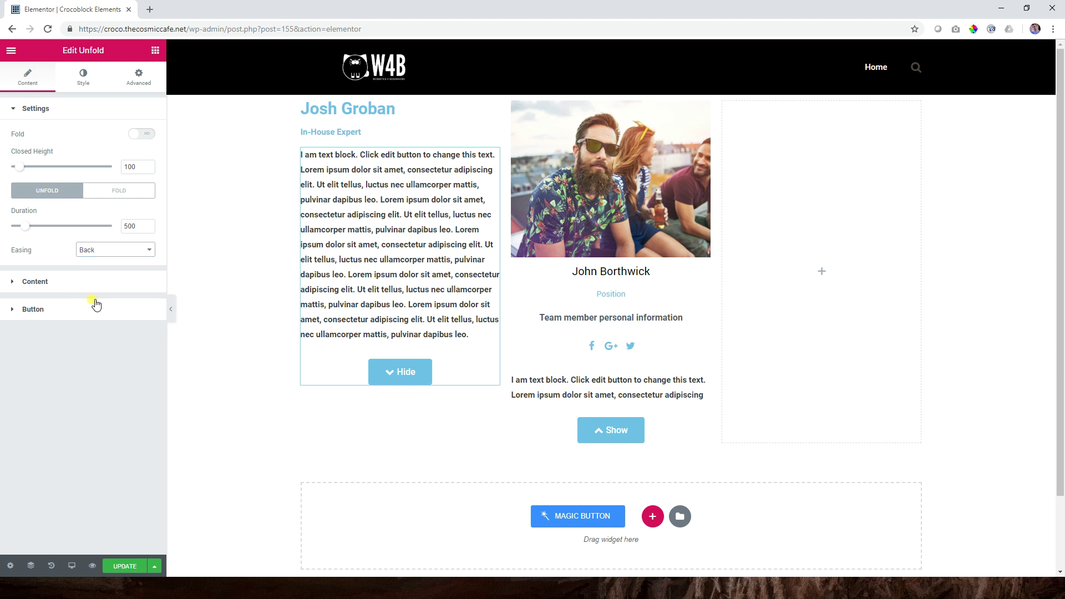
click(400, 372)
click(404, 245)
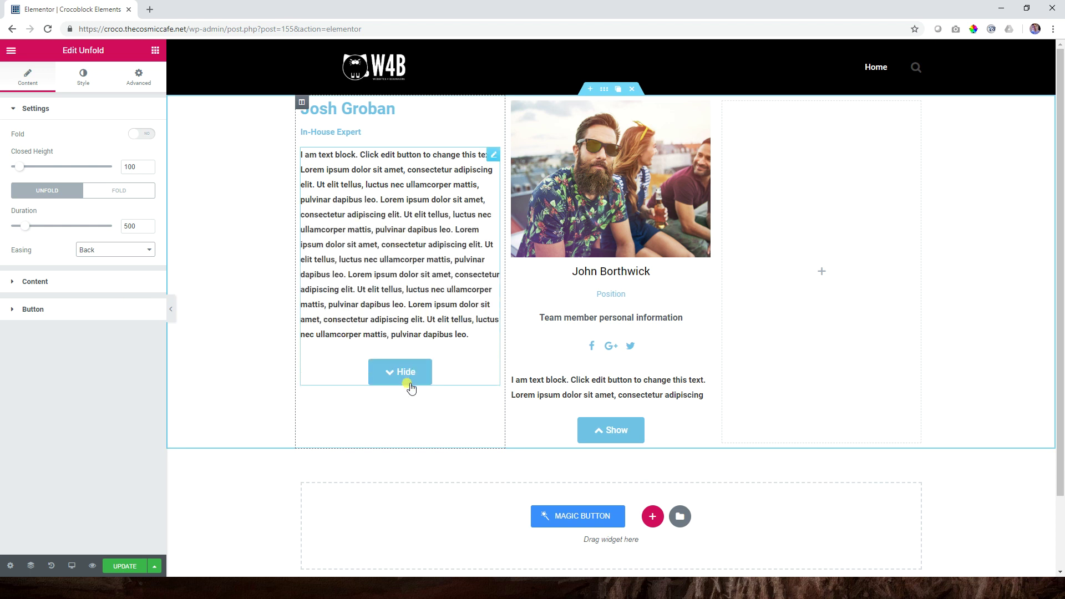
Step: Change the unfold easing to Expo and test folding and unfolding again
click(129, 256)
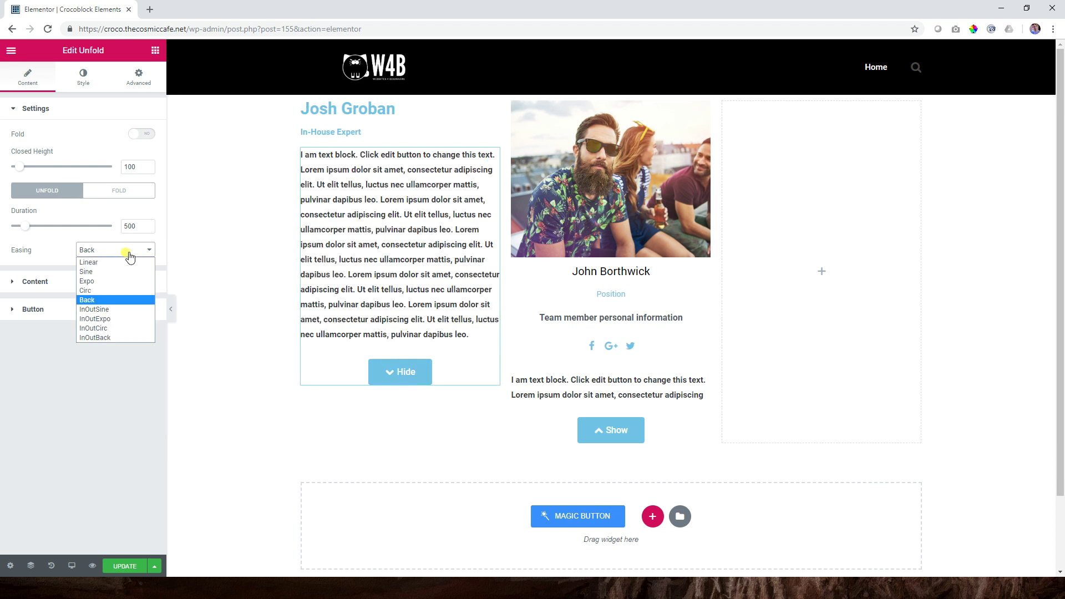
click(100, 287)
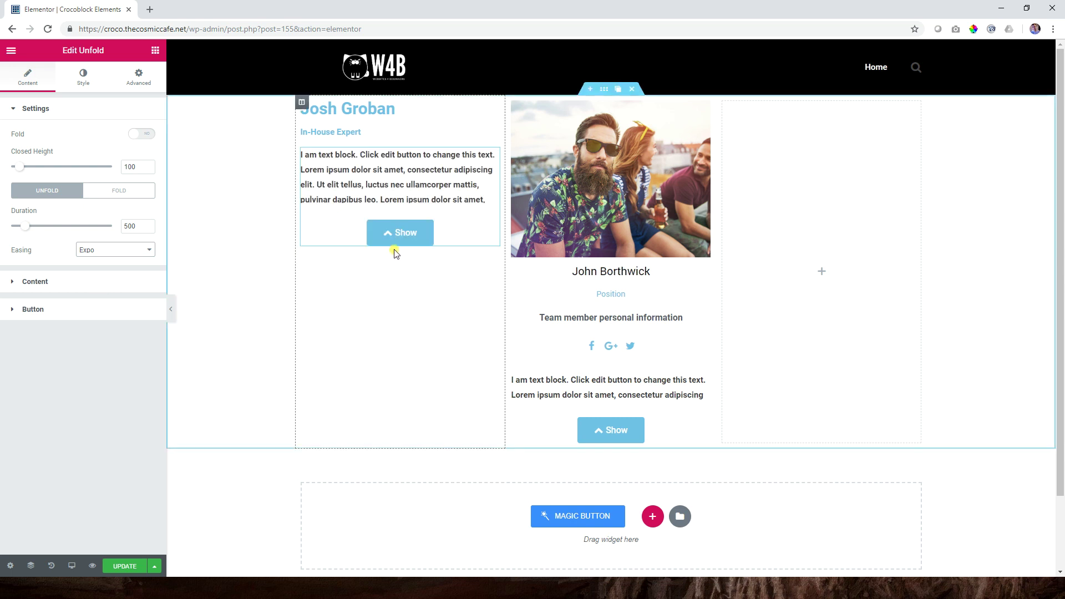
click(395, 237)
click(381, 372)
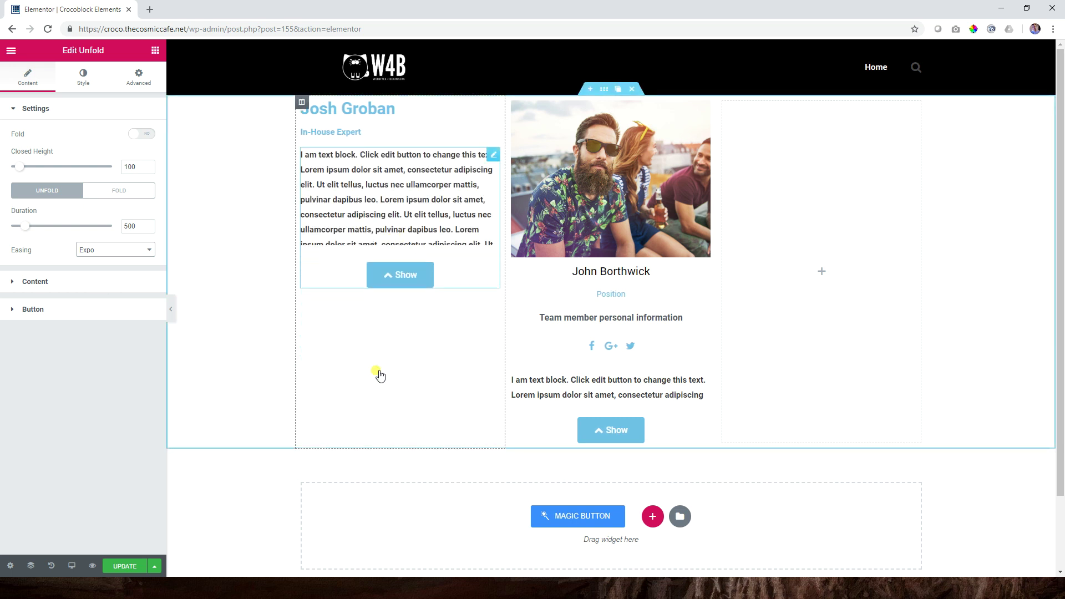
click(392, 233)
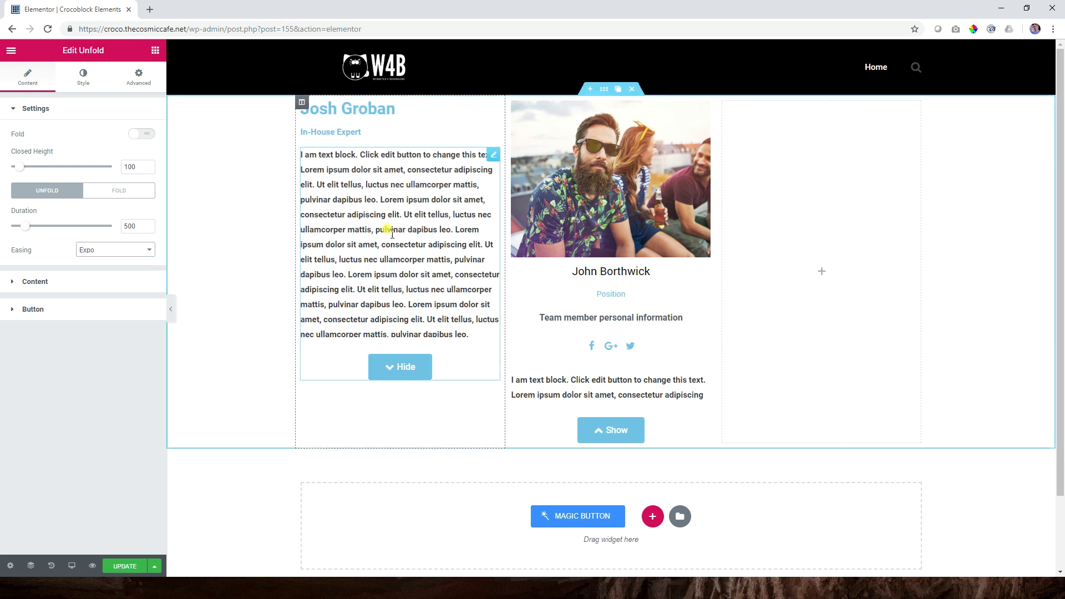
click(403, 377)
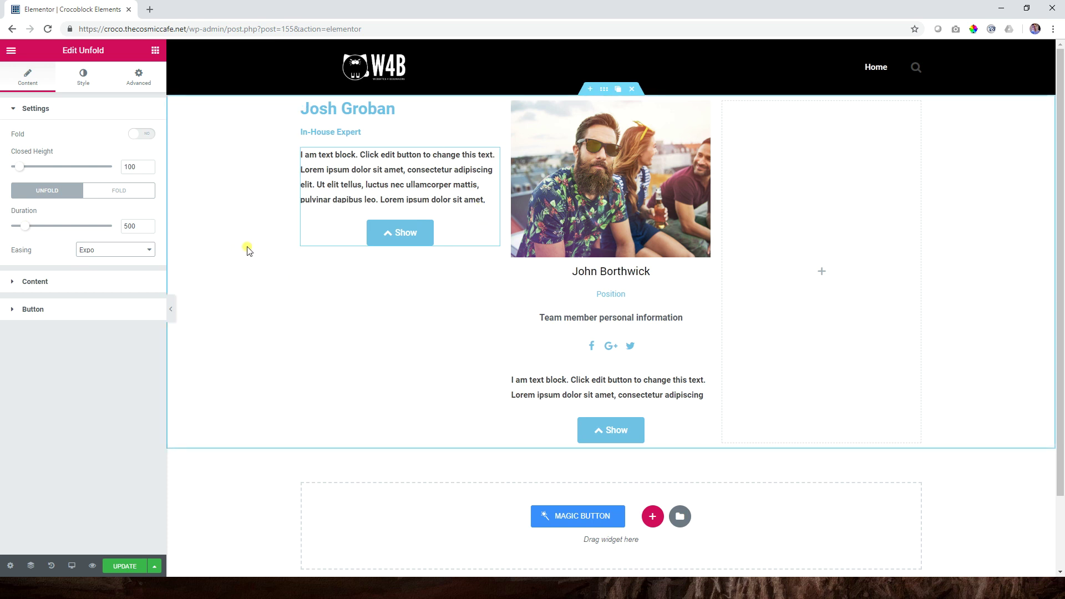
click(75, 282)
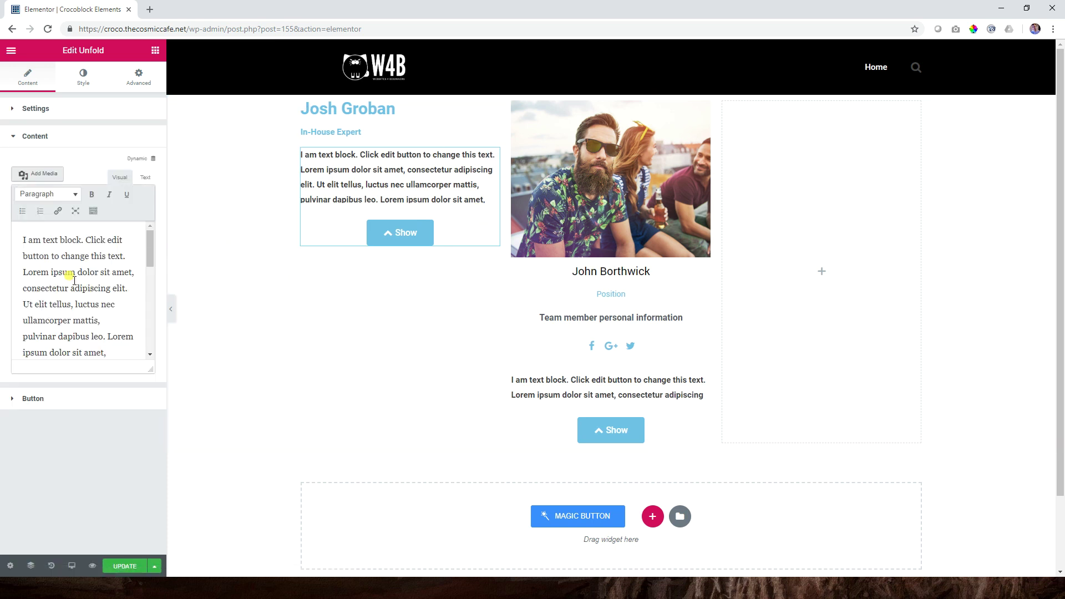
Step: Collapse the Content section and show the Button section's unfold-state settings
click(39, 134)
click(80, 165)
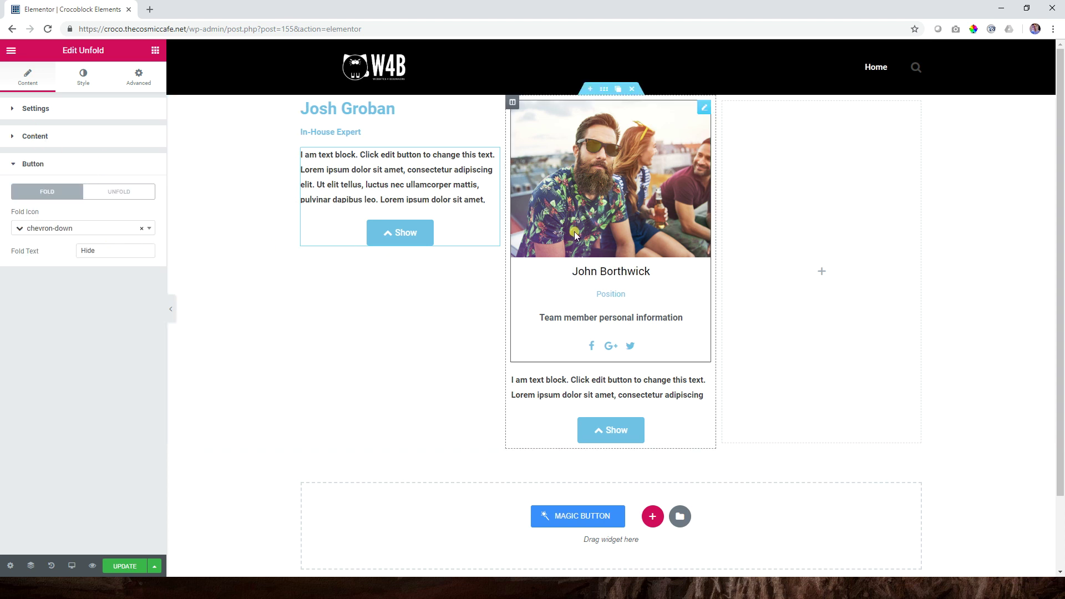
click(62, 192)
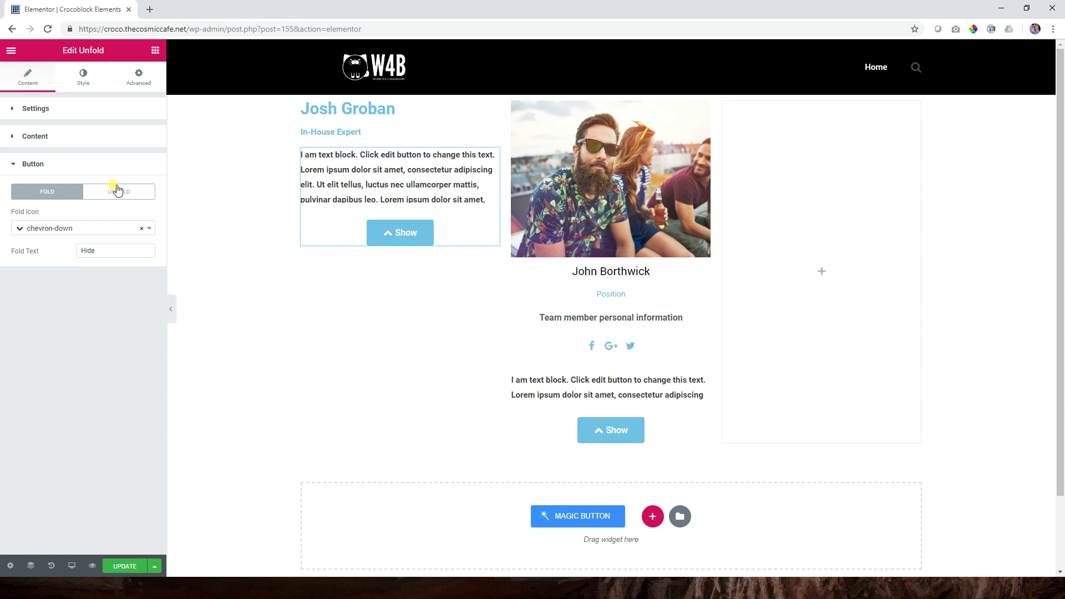
click(114, 191)
Step: Align the Show button to the left in the Style tab's Button section
click(70, 192)
click(14, 166)
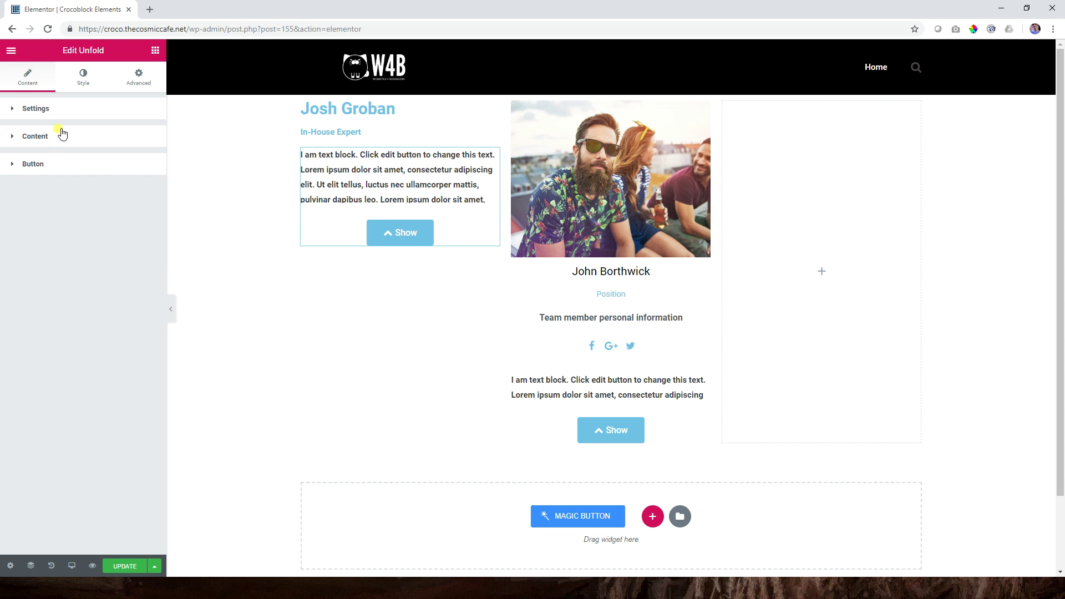
click(83, 87)
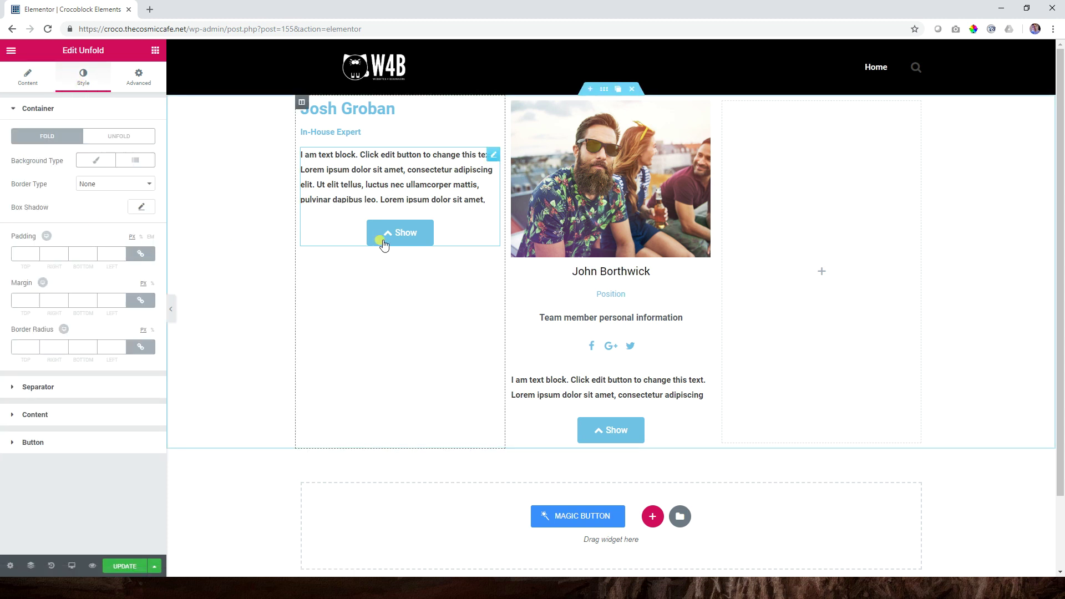
click(28, 443)
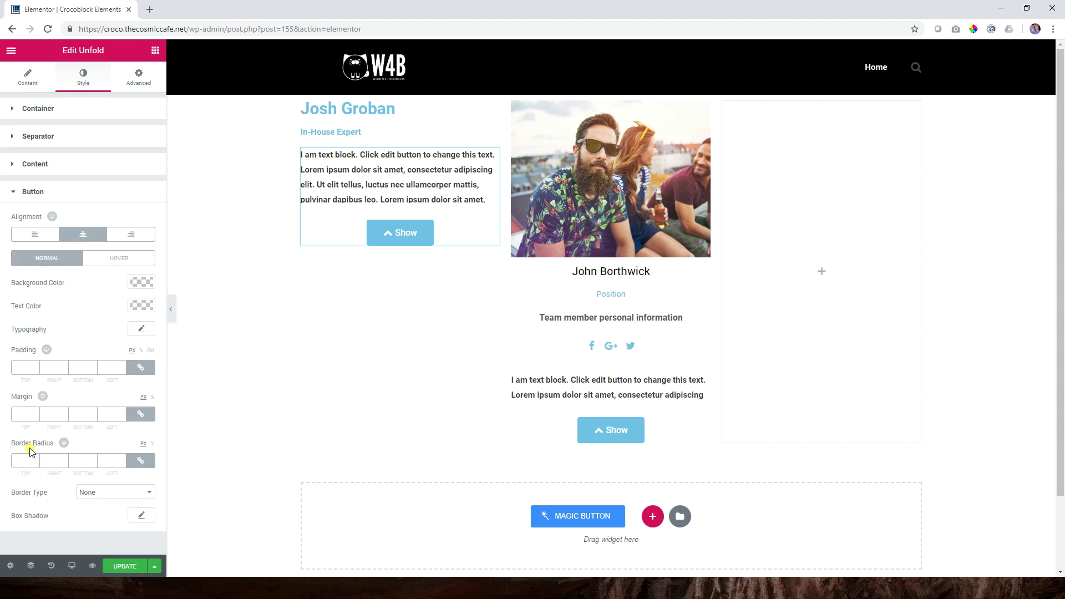
click(42, 238)
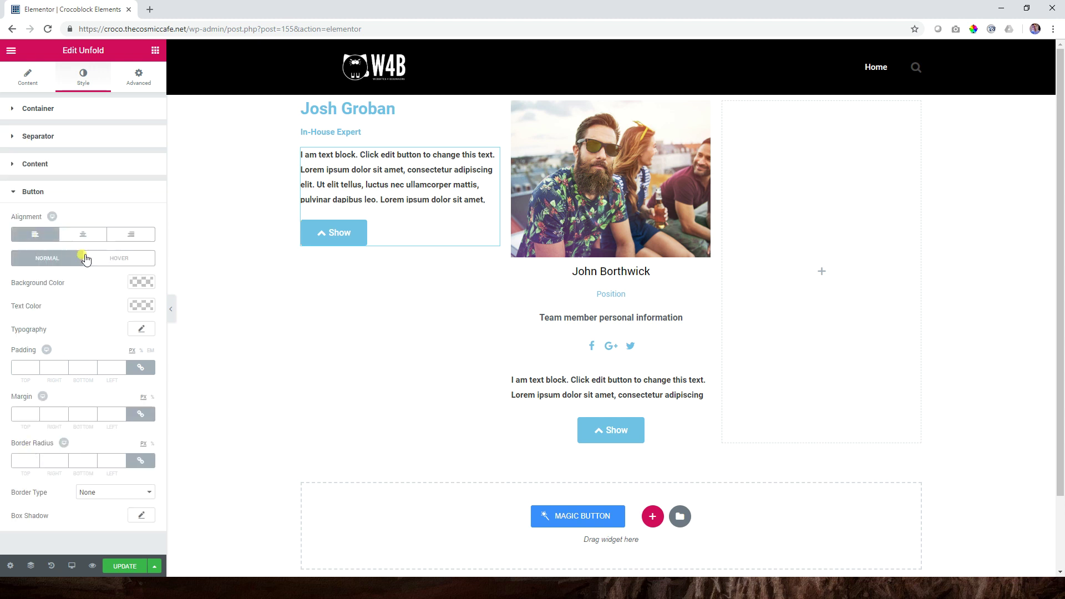
Step: Make the Show button's background transparent and its text colour teal
click(149, 283)
drag(147, 300, 162, 502)
click(134, 353)
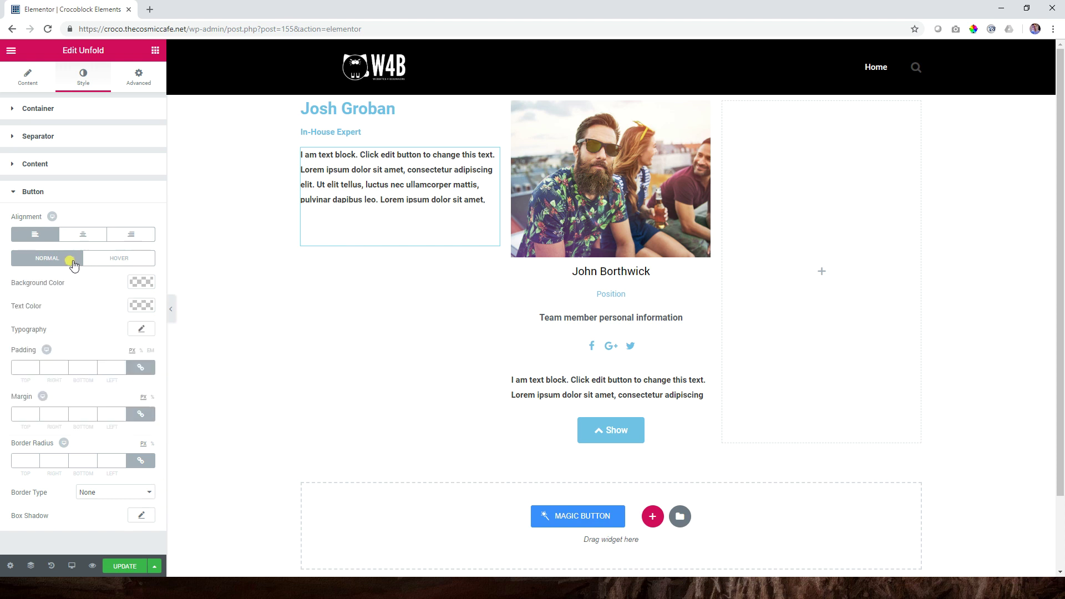
click(150, 307)
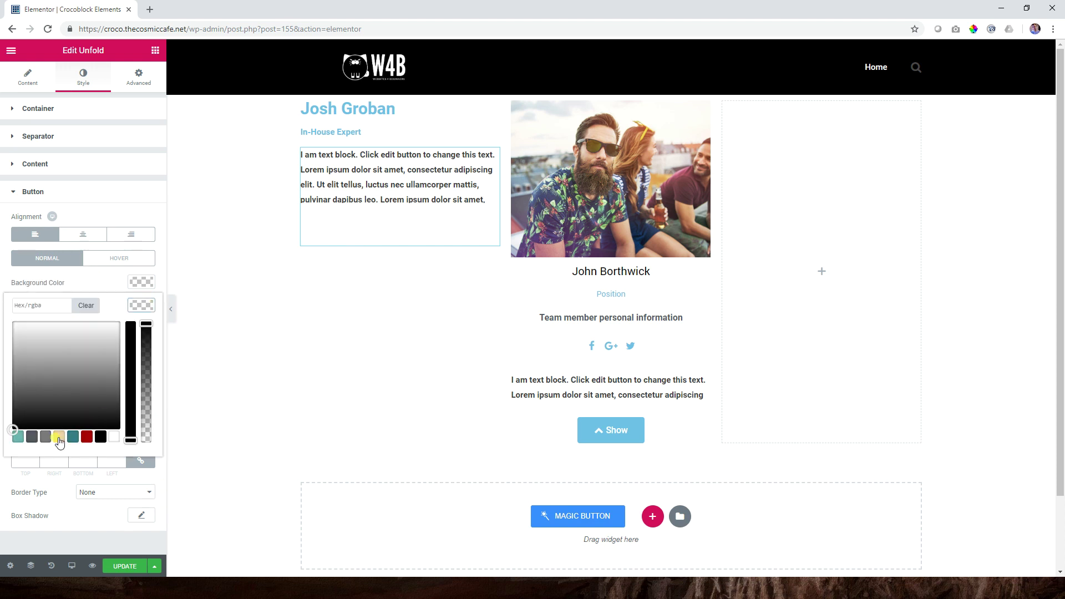
click(18, 437)
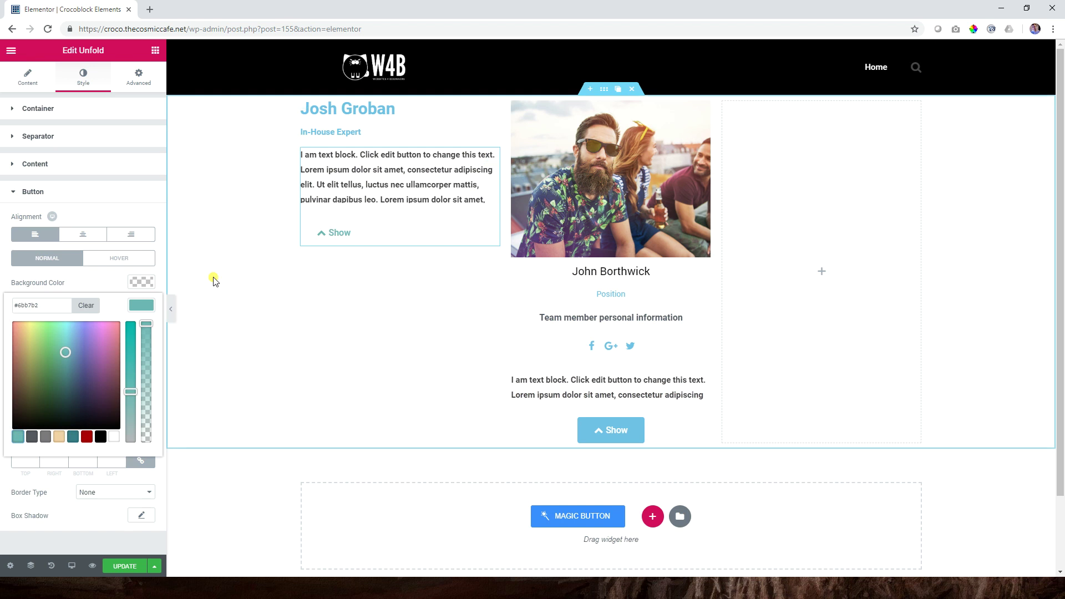
click(141, 307)
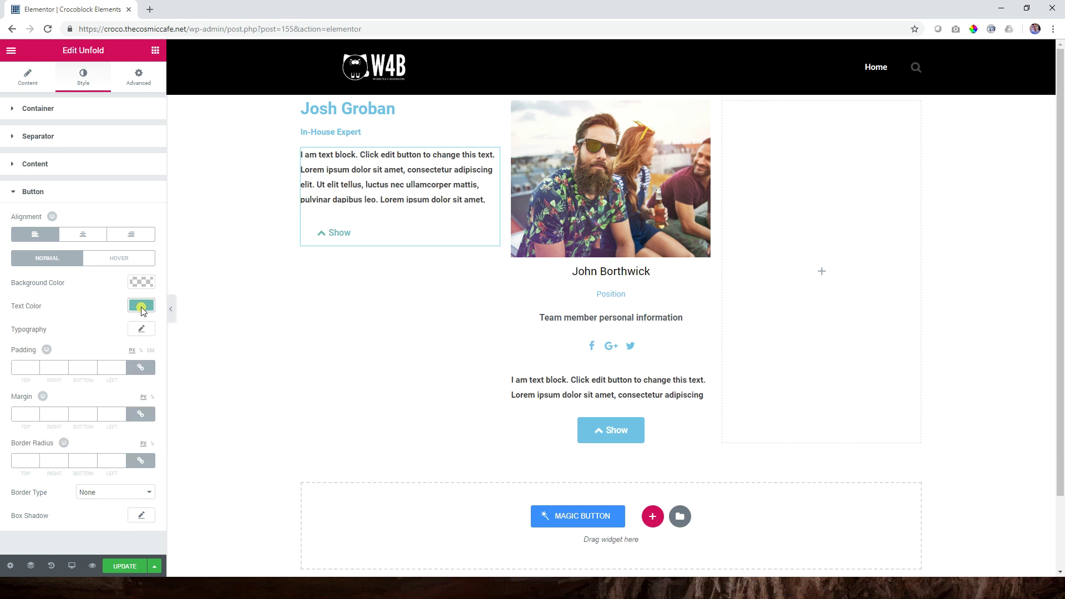
Step: Set the Show button's typography to Montserrat at weight 300
click(142, 331)
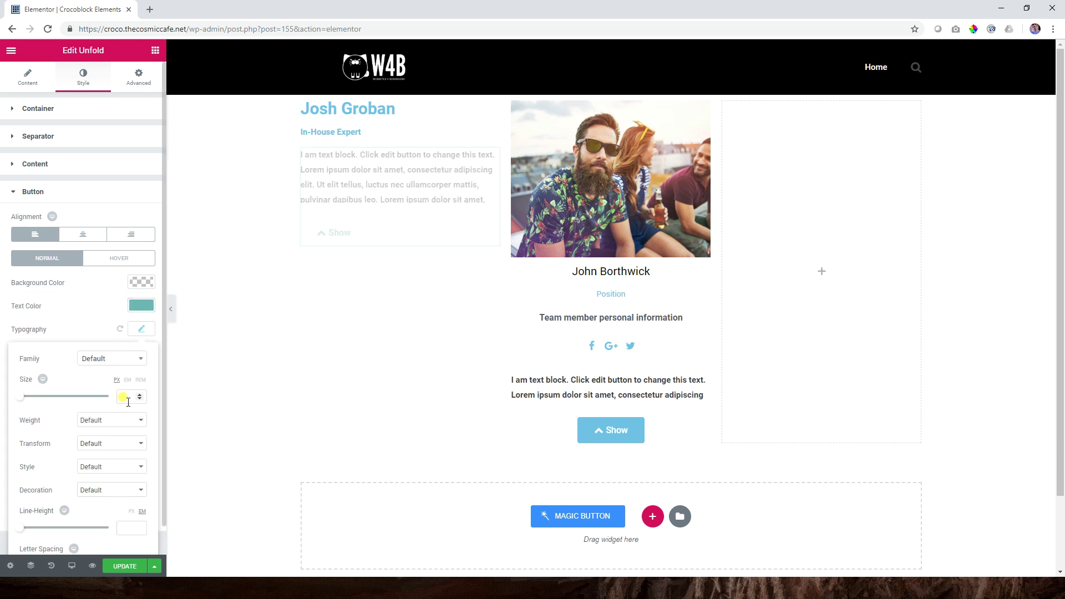
click(101, 360)
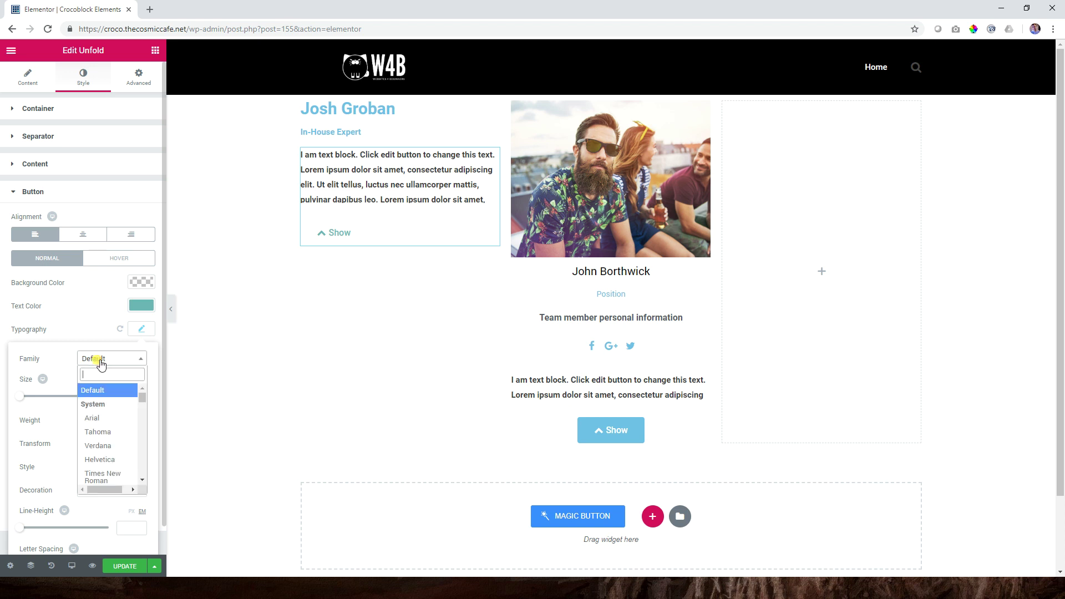
text(mont)
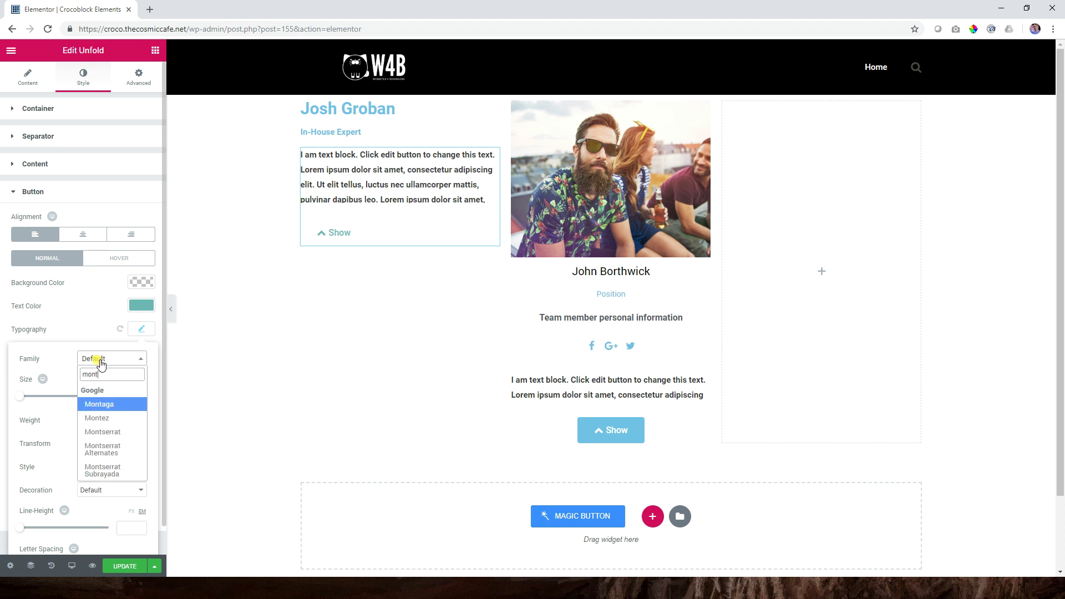
click(103, 432)
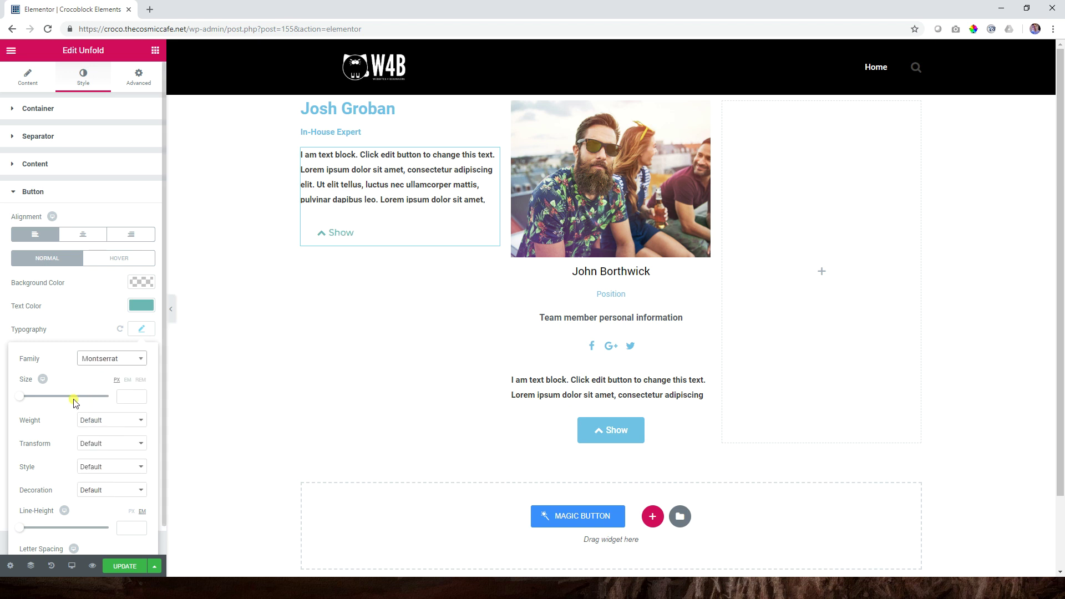
click(92, 420)
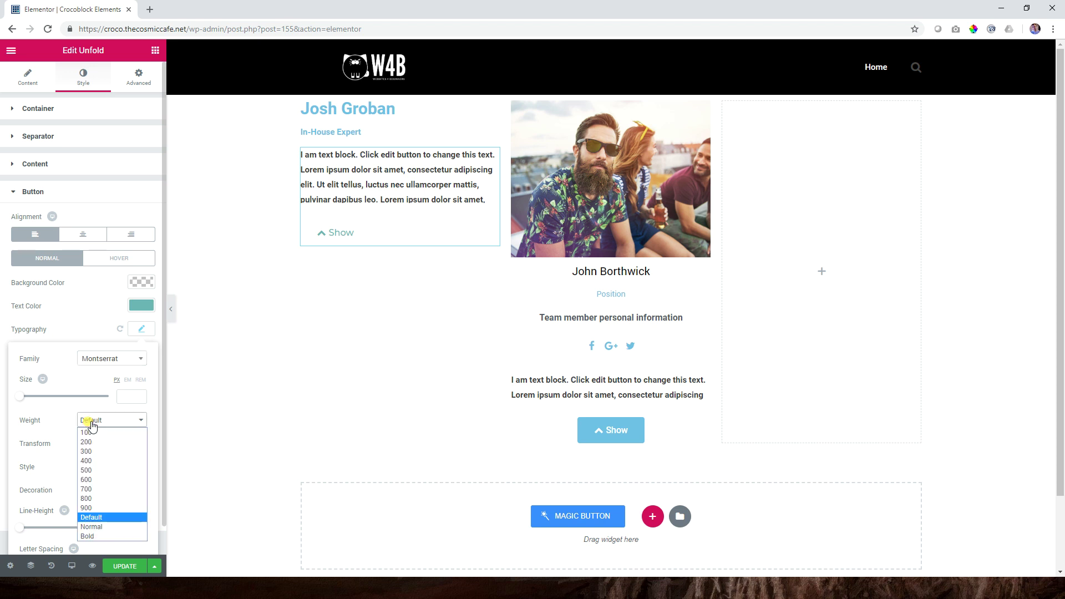
click(91, 456)
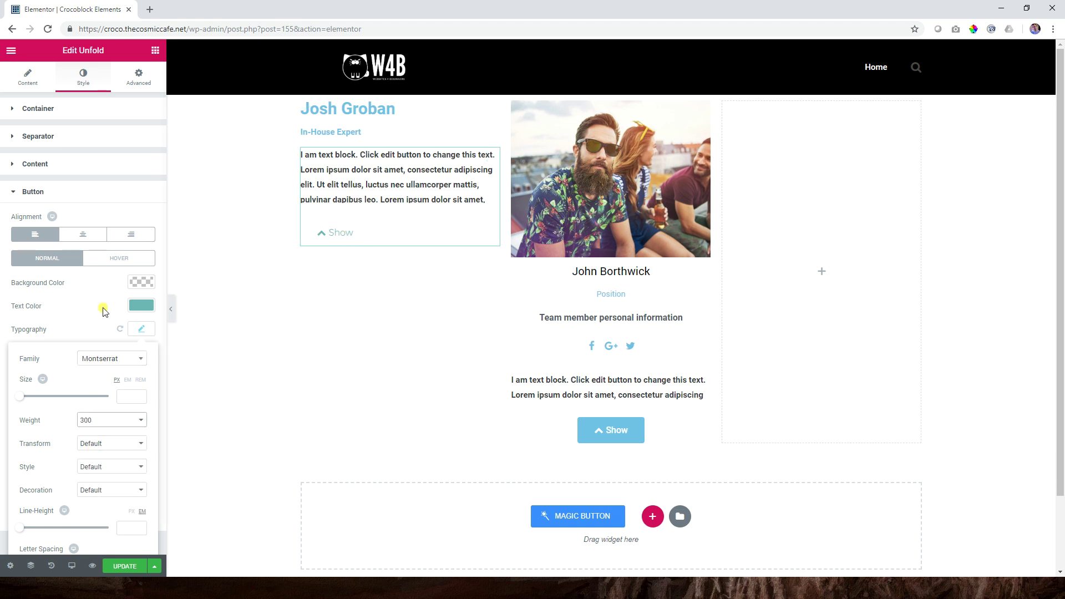
click(143, 333)
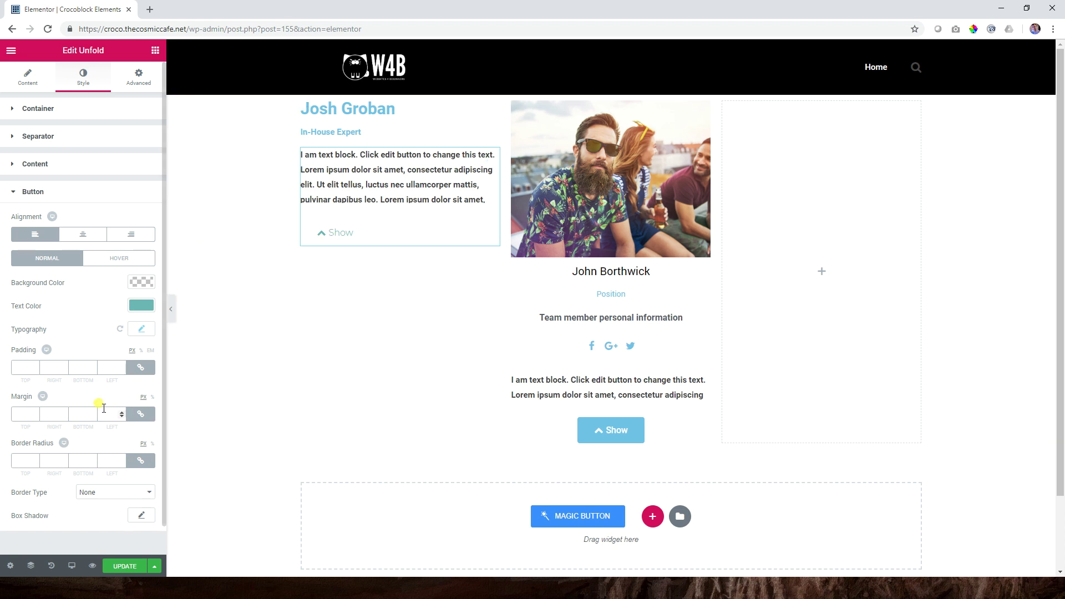
Step: Unlink the button margins, set Margin Left to -27, and test expanding and collapsing
click(139, 414)
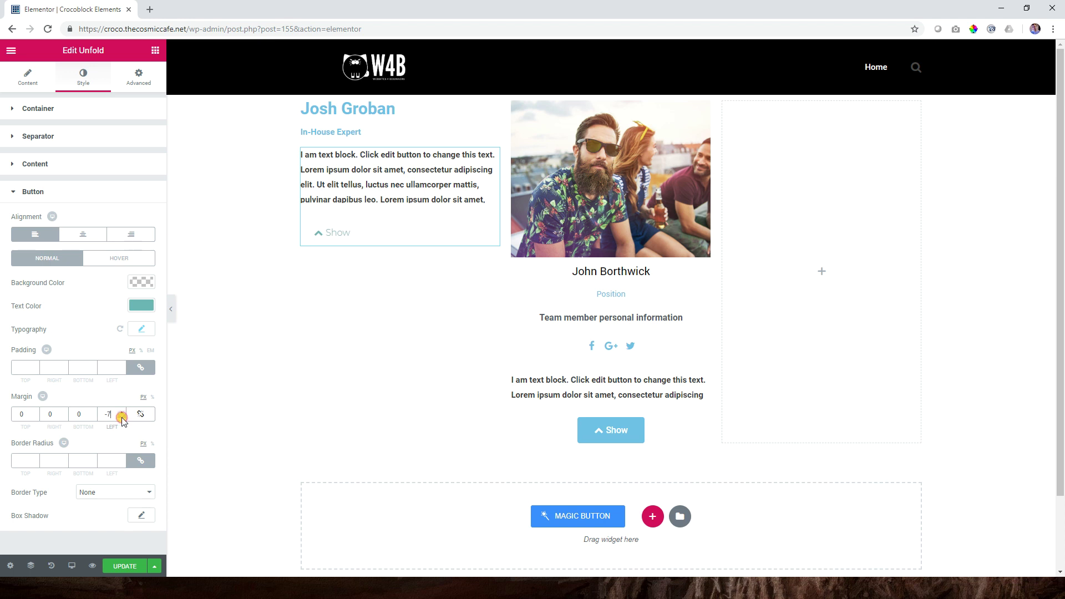
click(121, 418)
click(122, 418)
click(122, 417)
click(313, 233)
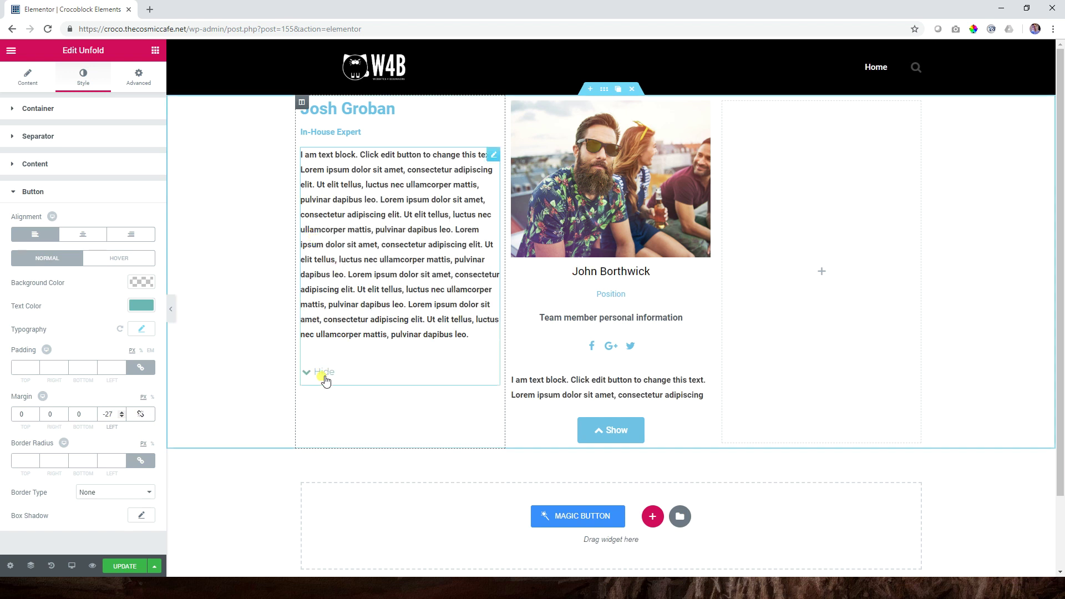
click(326, 381)
click(323, 242)
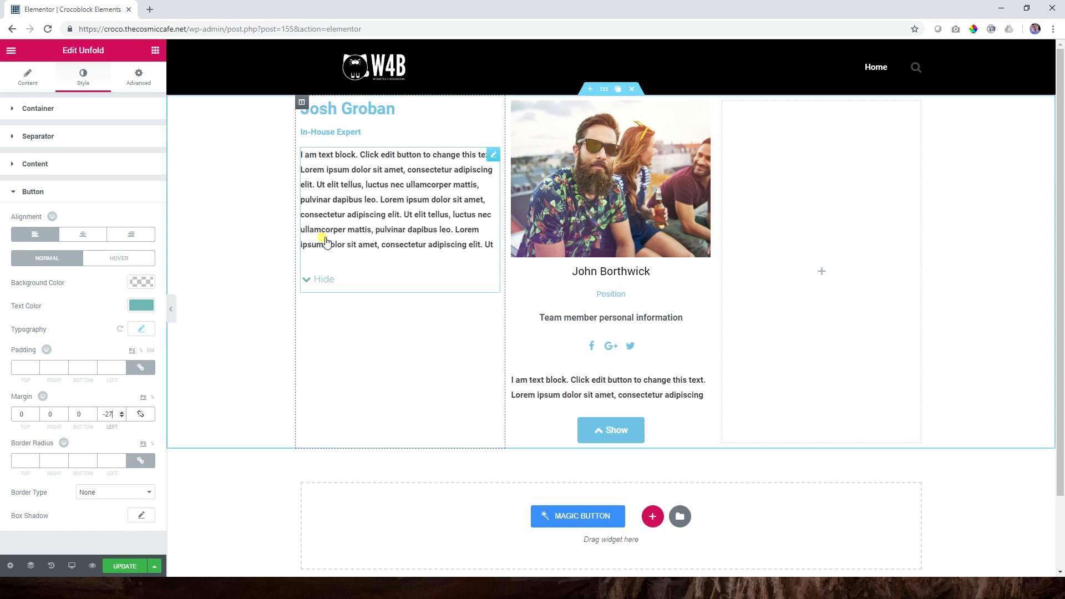
click(141, 306)
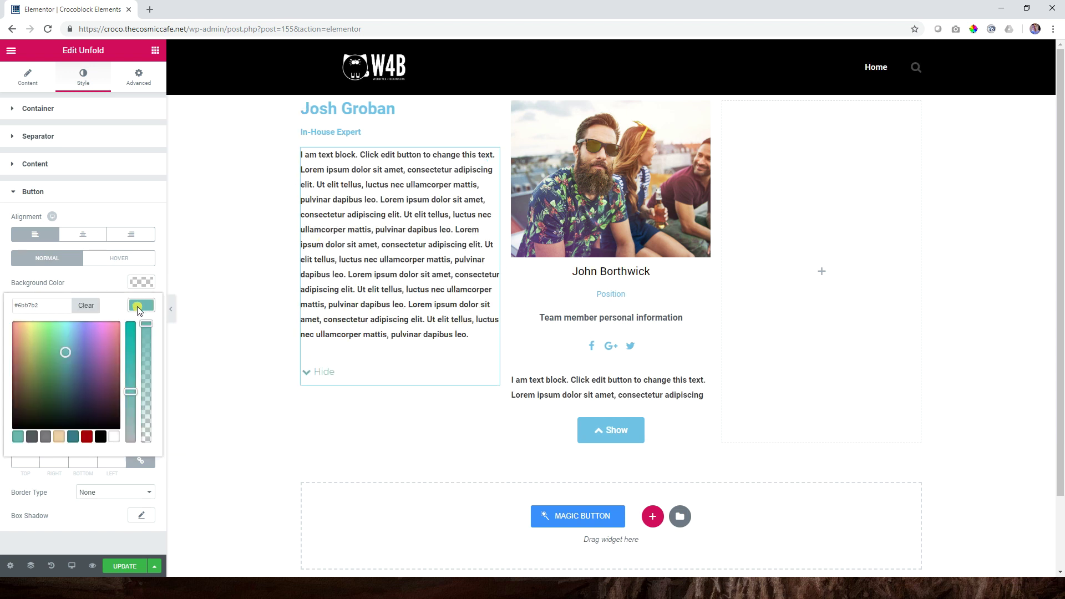
Step: Colour the first column's team-member name heading with the darker teal preset
click(333, 114)
click(83, 75)
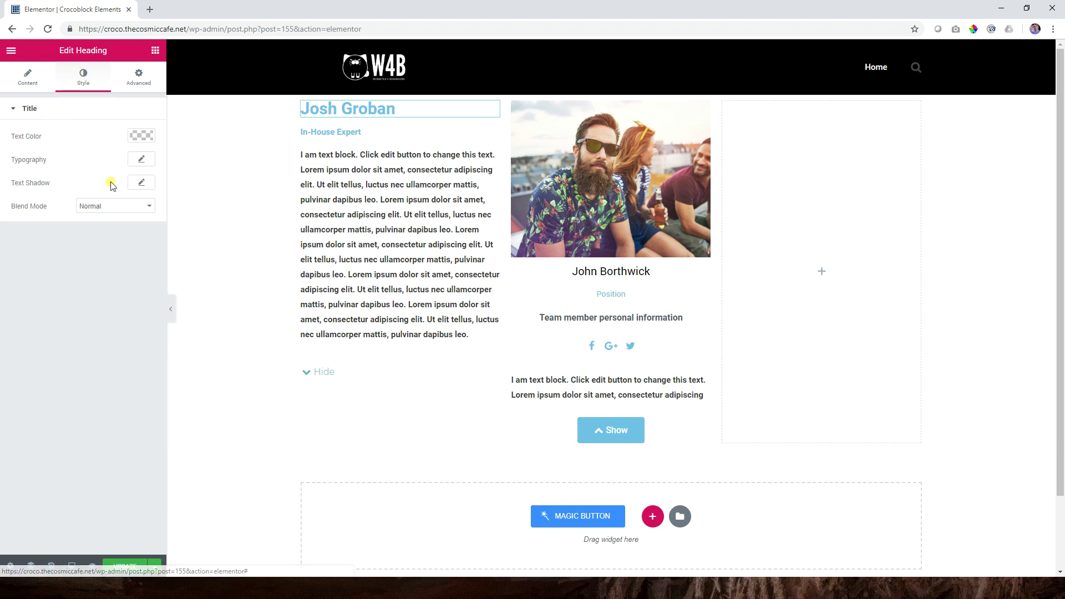
click(141, 135)
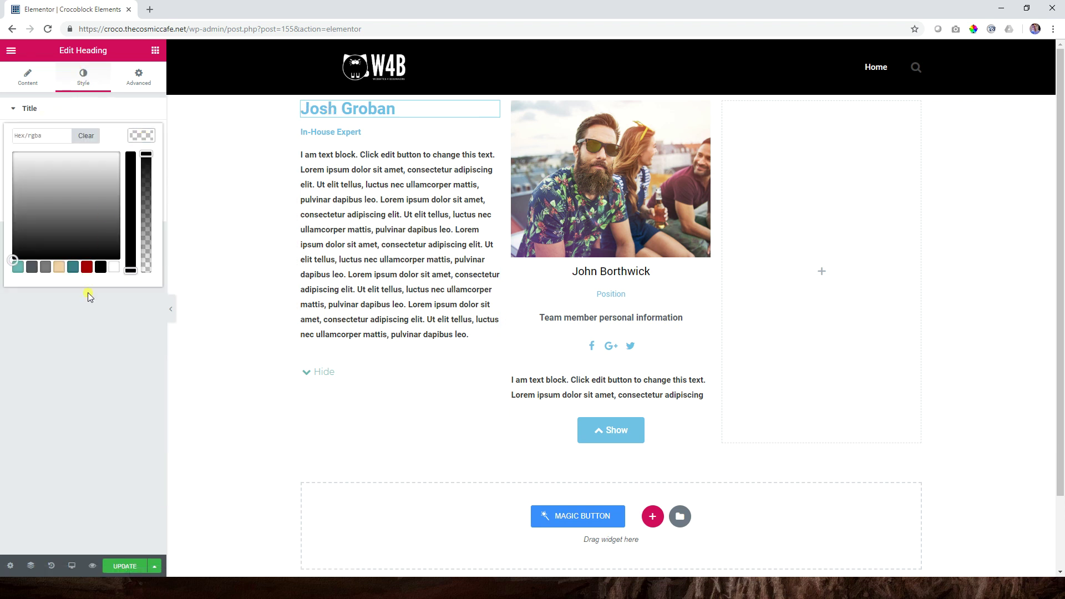
click(73, 266)
Step: Colour the 'In-House Expert' subtitle teal #6bb7b2, then reselect the Unfold text block
click(331, 133)
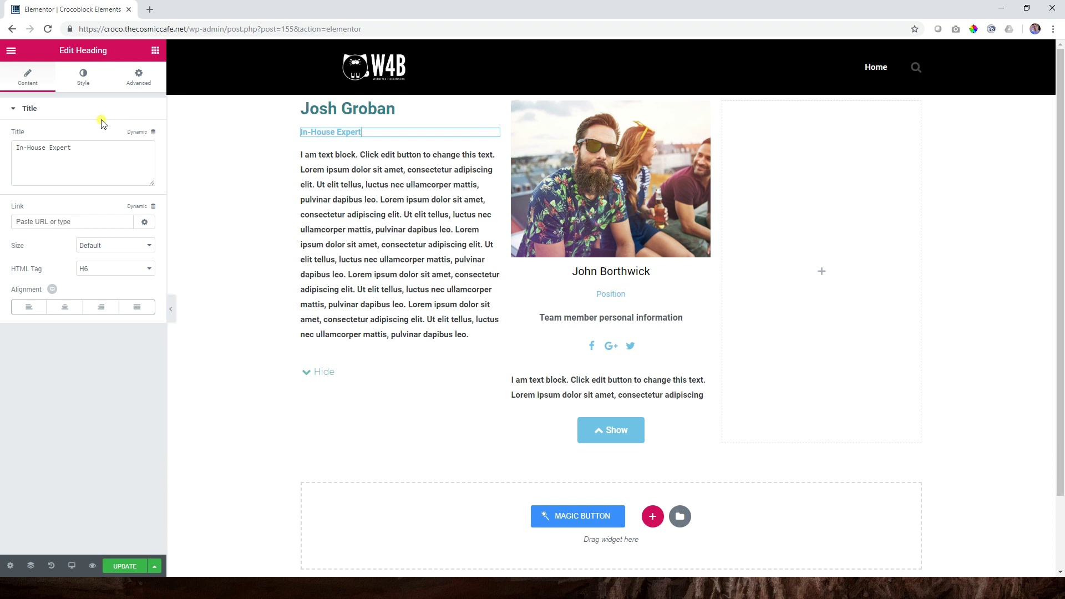
click(83, 77)
click(142, 135)
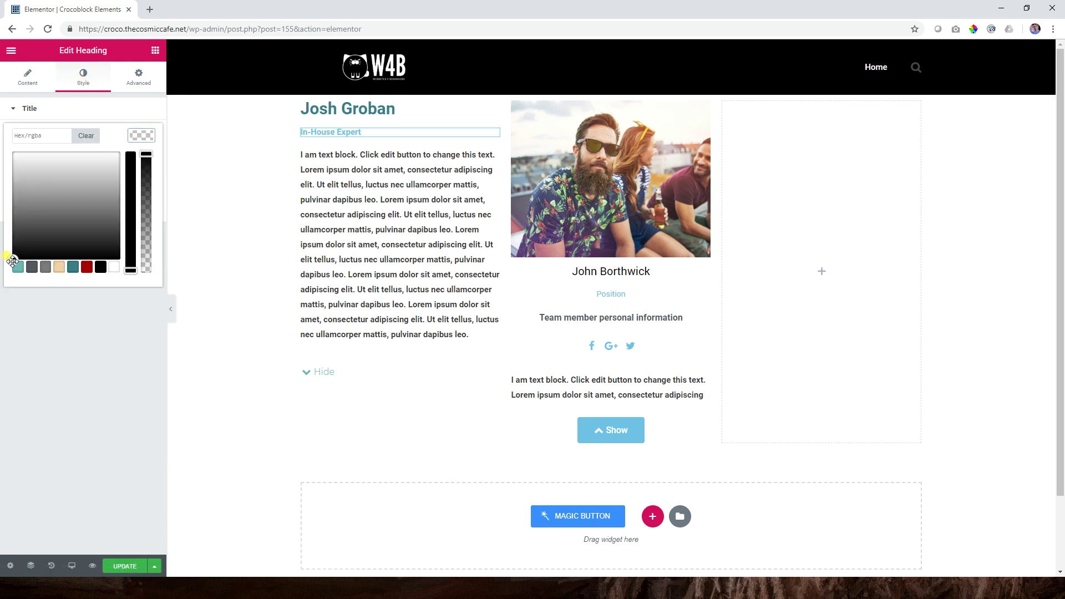
click(18, 267)
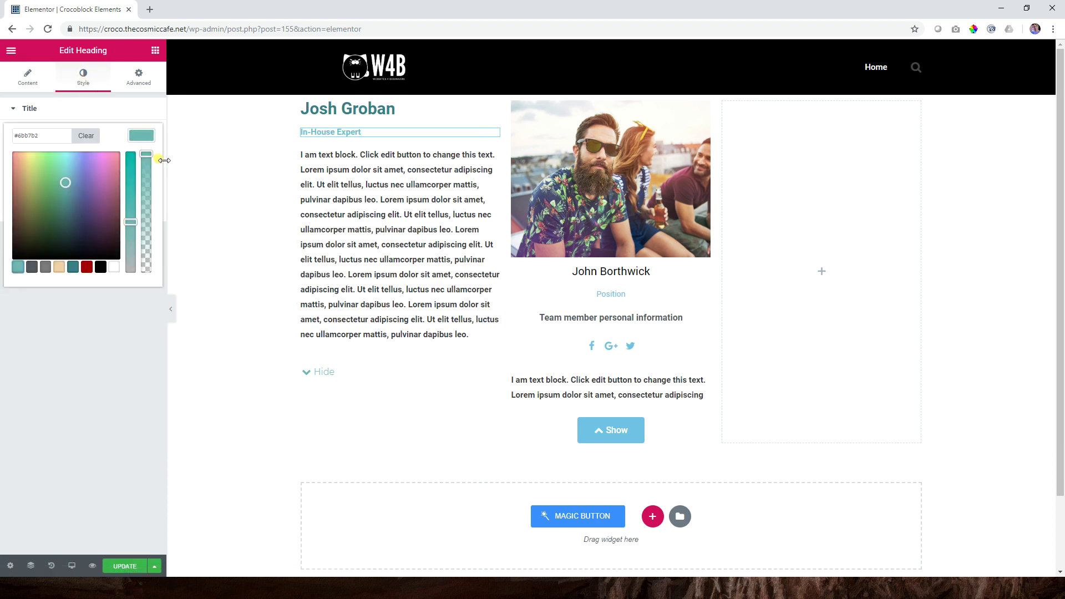
click(143, 134)
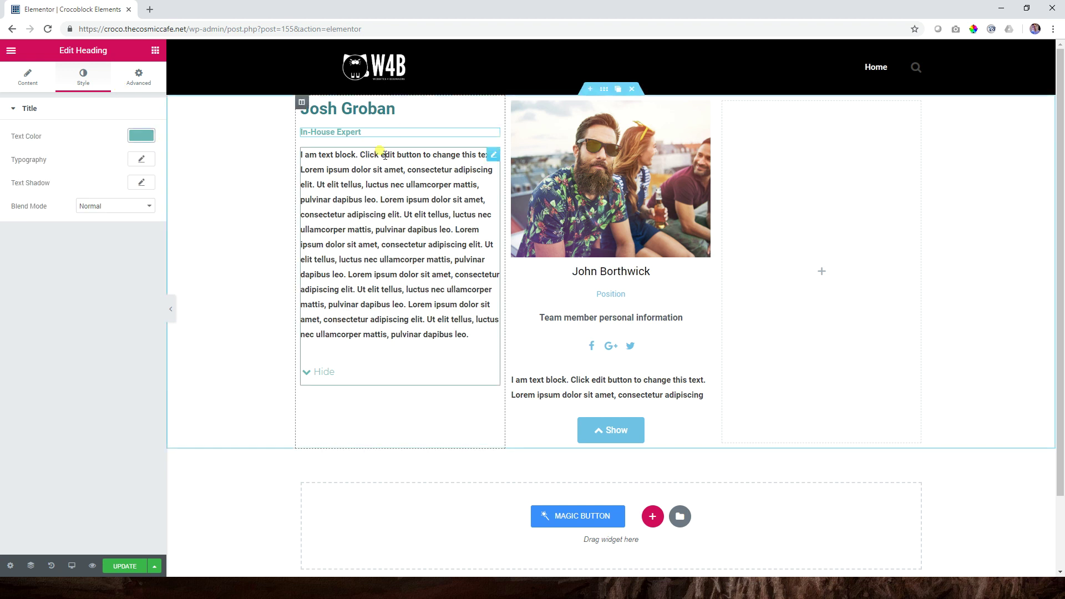
click(391, 180)
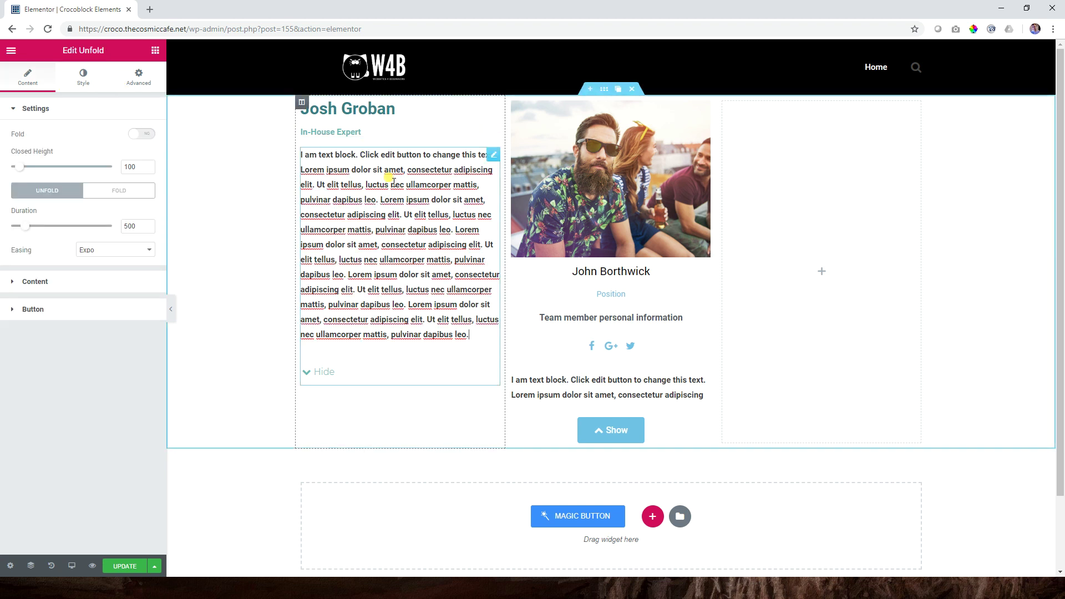
Step: Fold, unfold, and fold the first-column Unfold text again to test the toggle
click(322, 374)
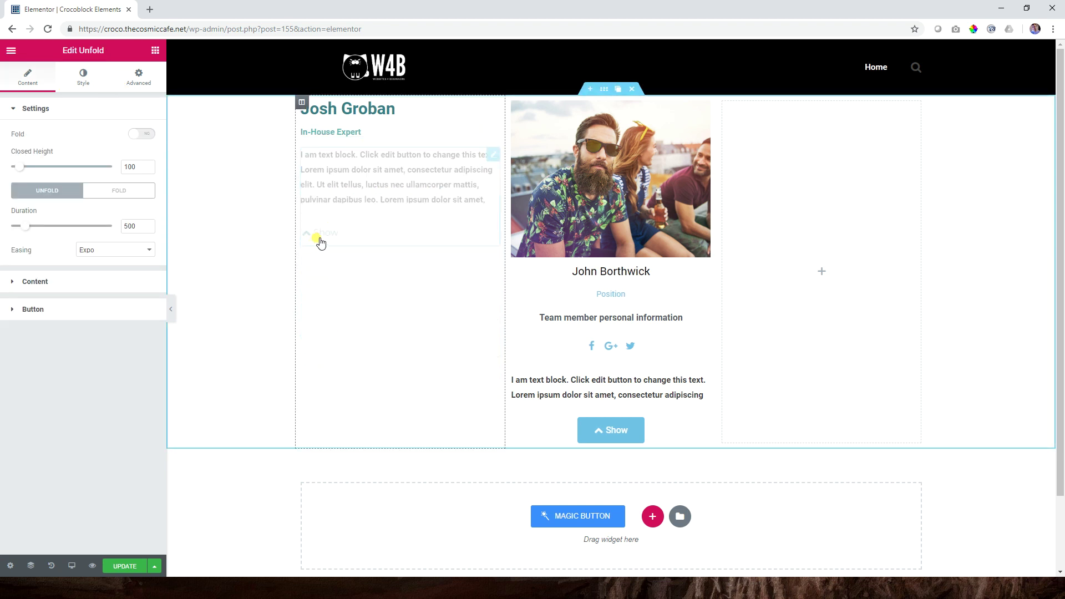
click(320, 242)
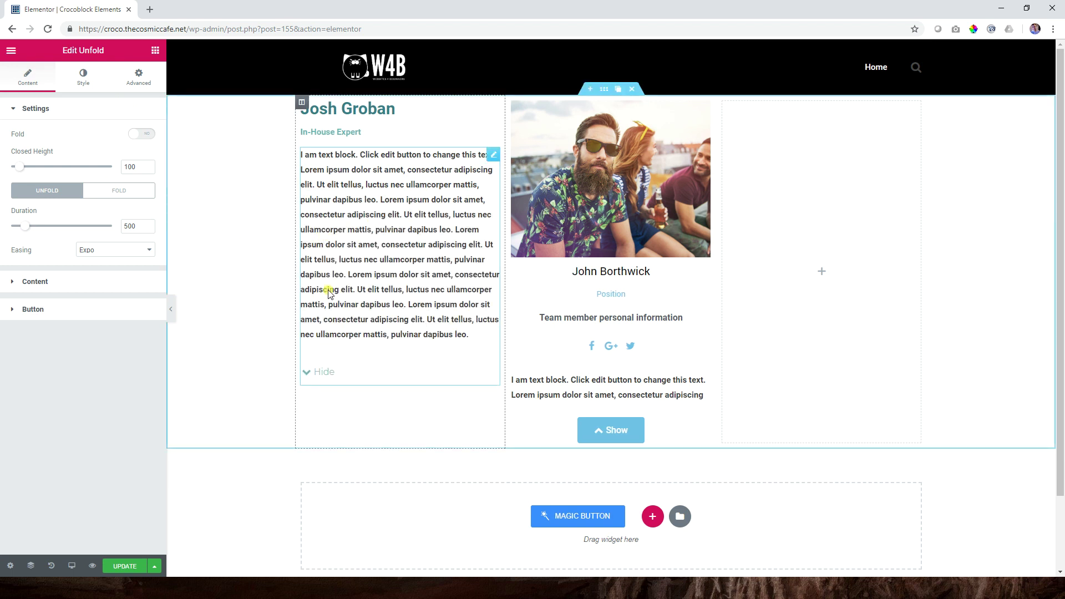
click(324, 372)
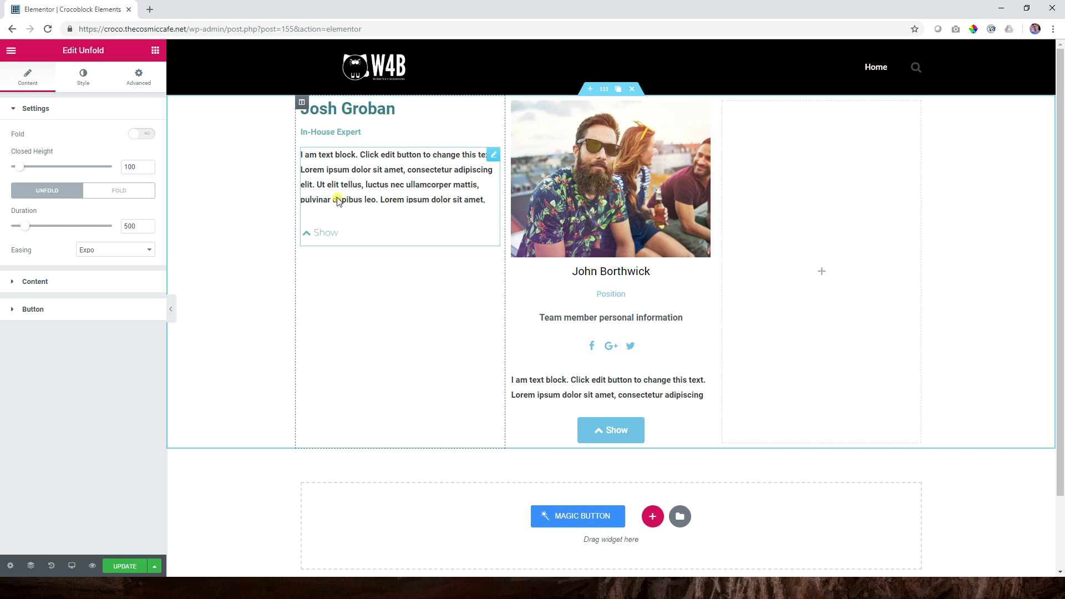
Step: Give the Unfold separator a Classic dark red (#a90003) background and increase its height
click(84, 85)
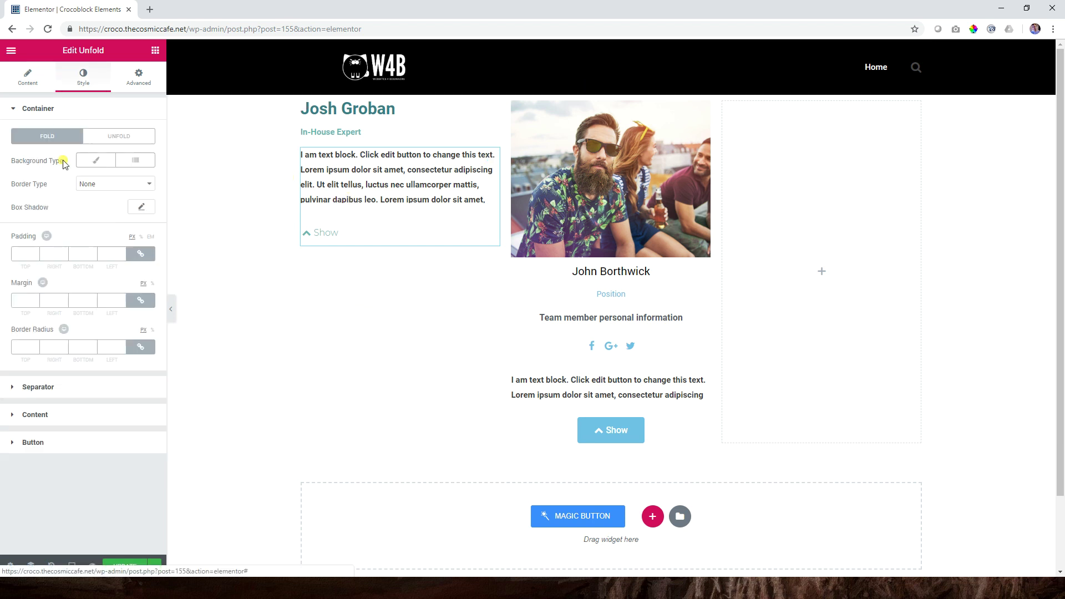
click(66, 387)
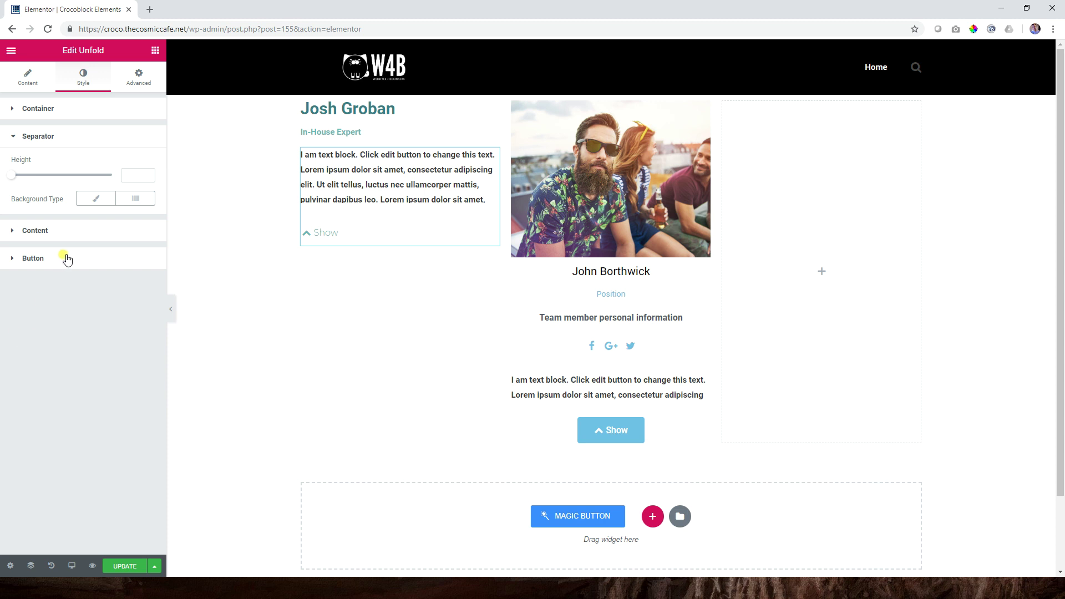
click(96, 199)
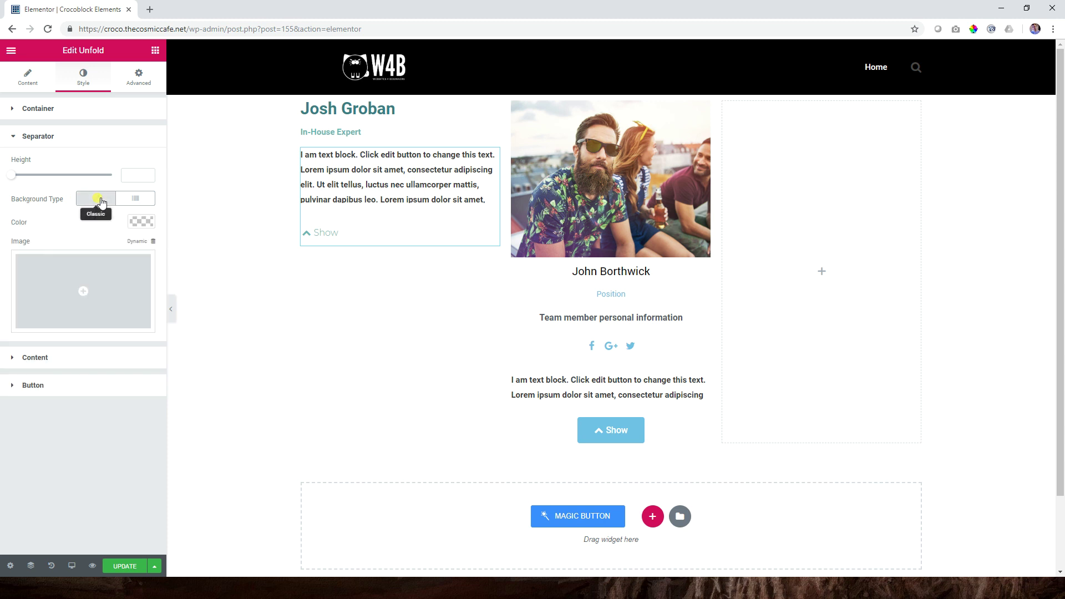
click(141, 222)
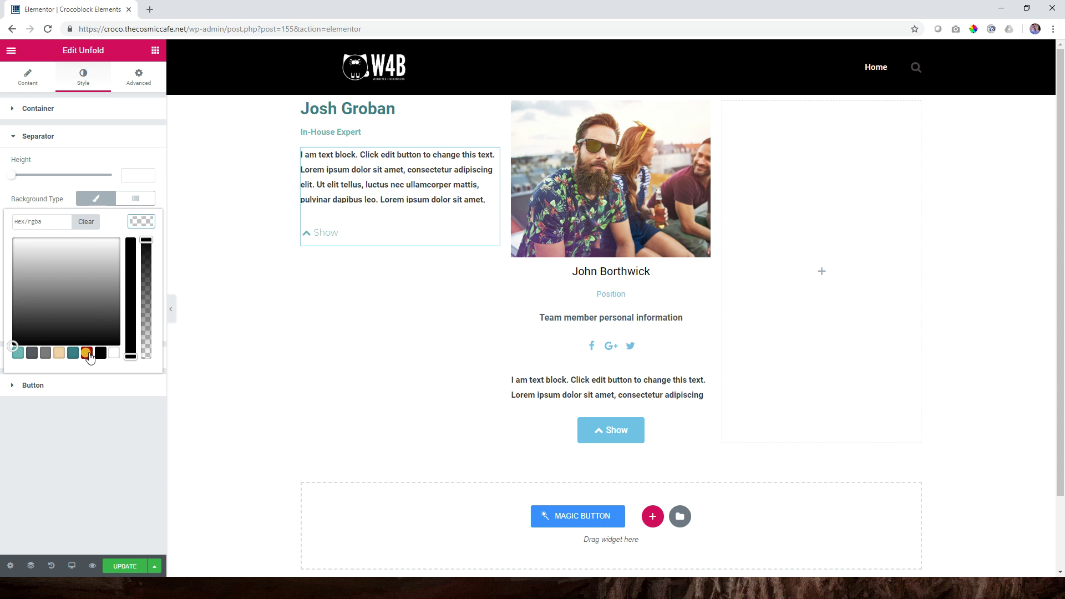
click(87, 352)
click(141, 222)
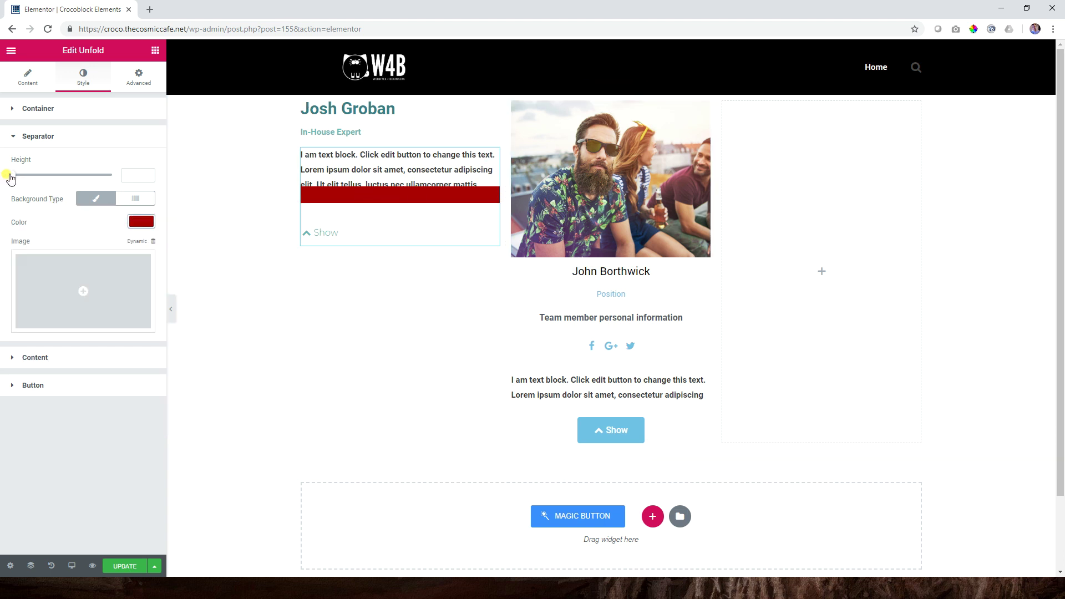
drag(11, 175, 49, 181)
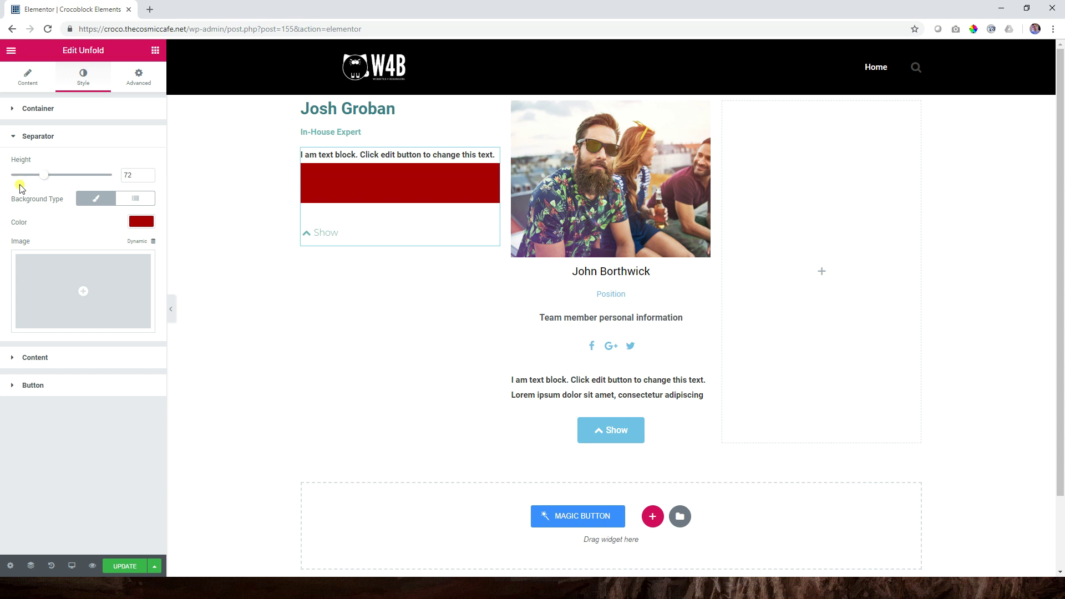
Step: Switch the separator background to Gradient, keeping the second colour dark red
click(131, 199)
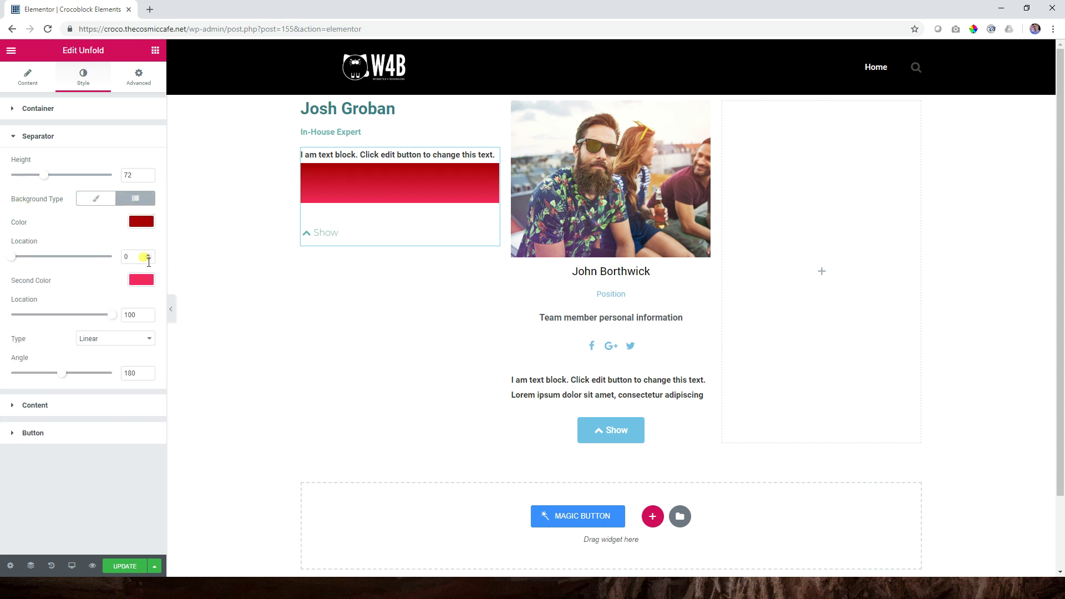
click(143, 281)
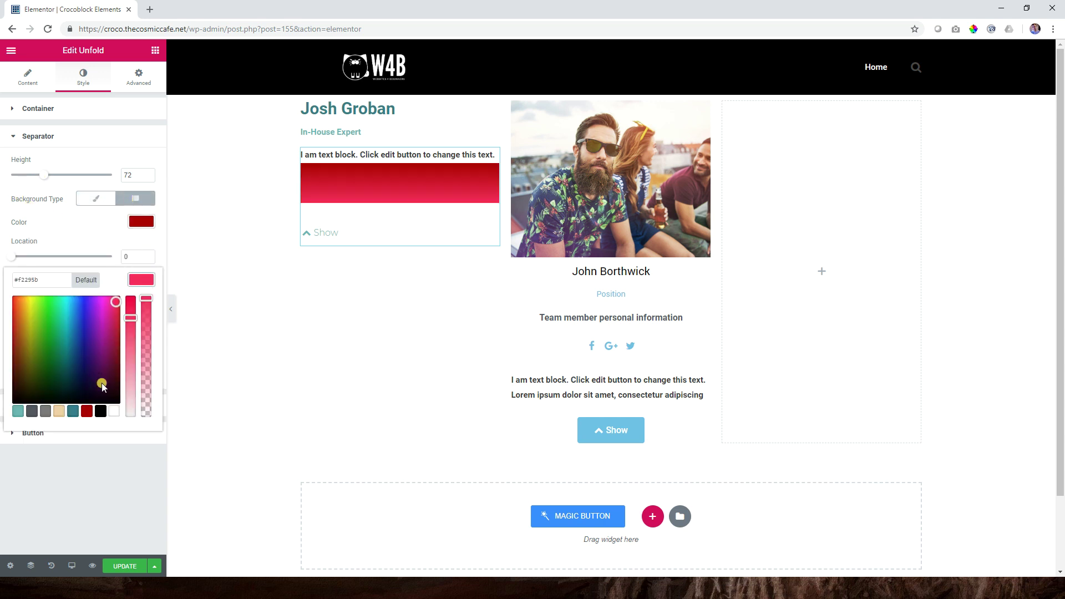
click(113, 411)
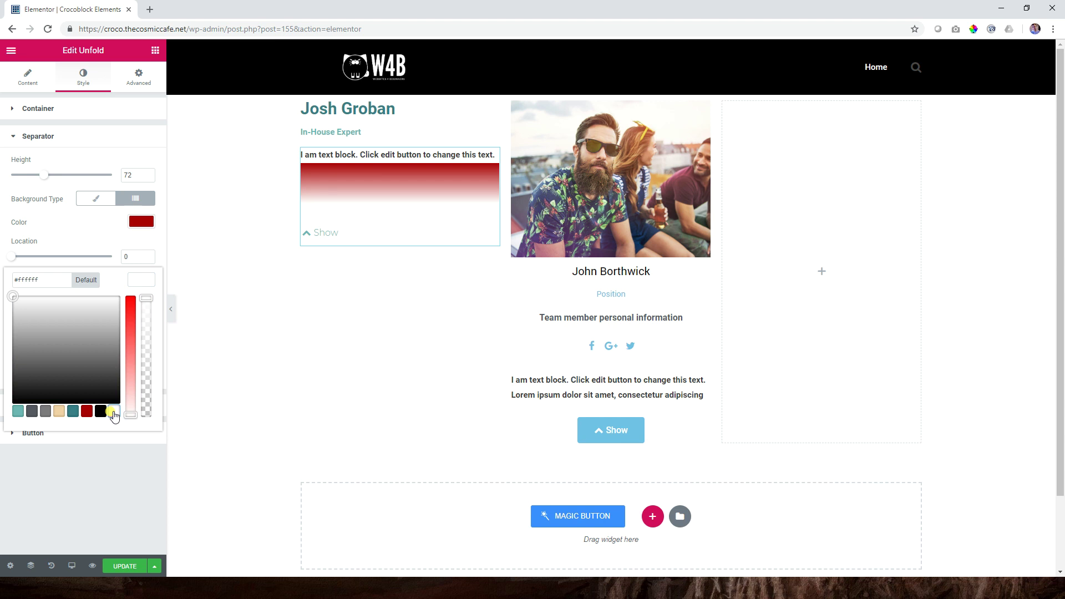
click(86, 412)
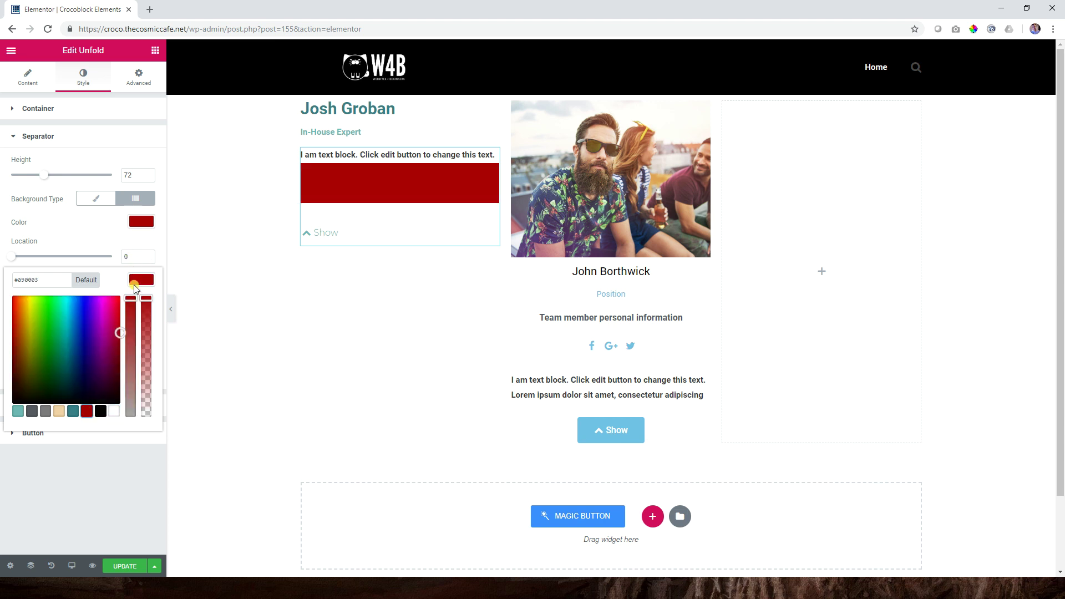
click(141, 280)
Step: Set the gradient's first colour to fully transparent white and its second colour to white
click(137, 224)
click(114, 354)
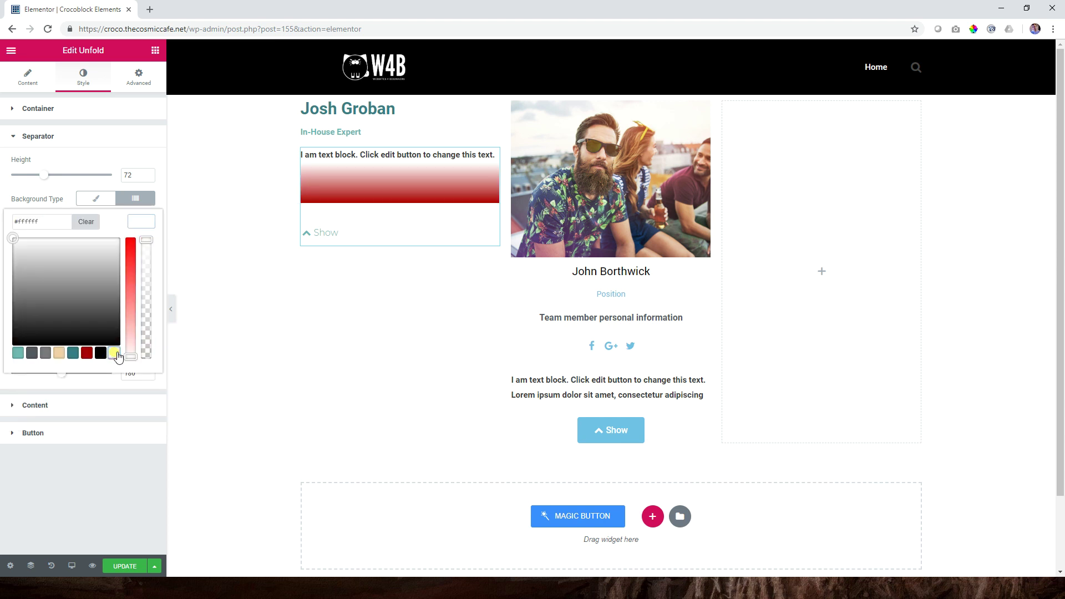
drag(147, 242, 146, 368)
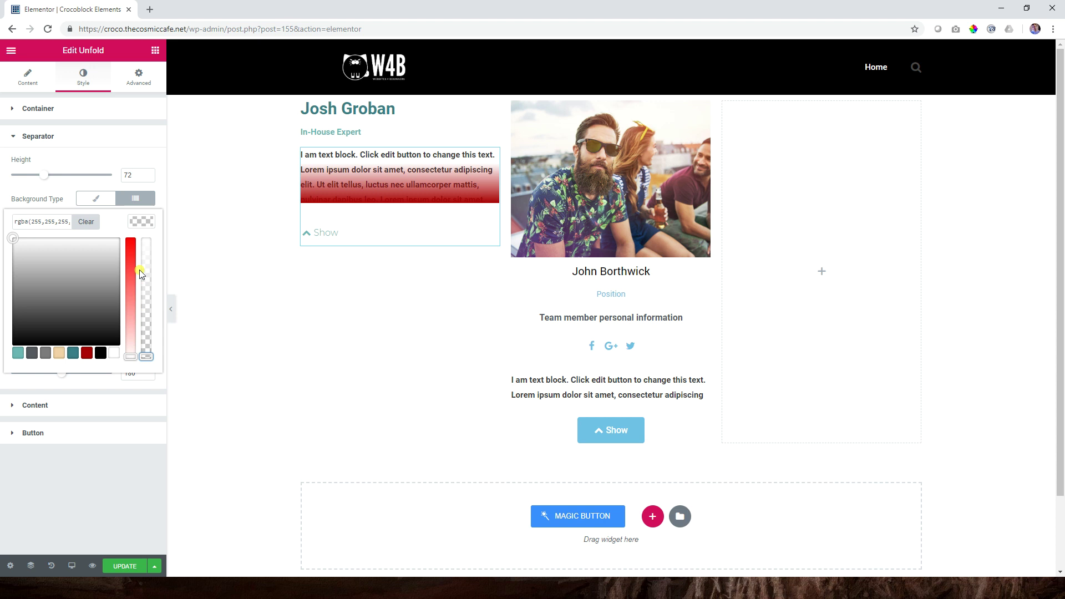
click(149, 224)
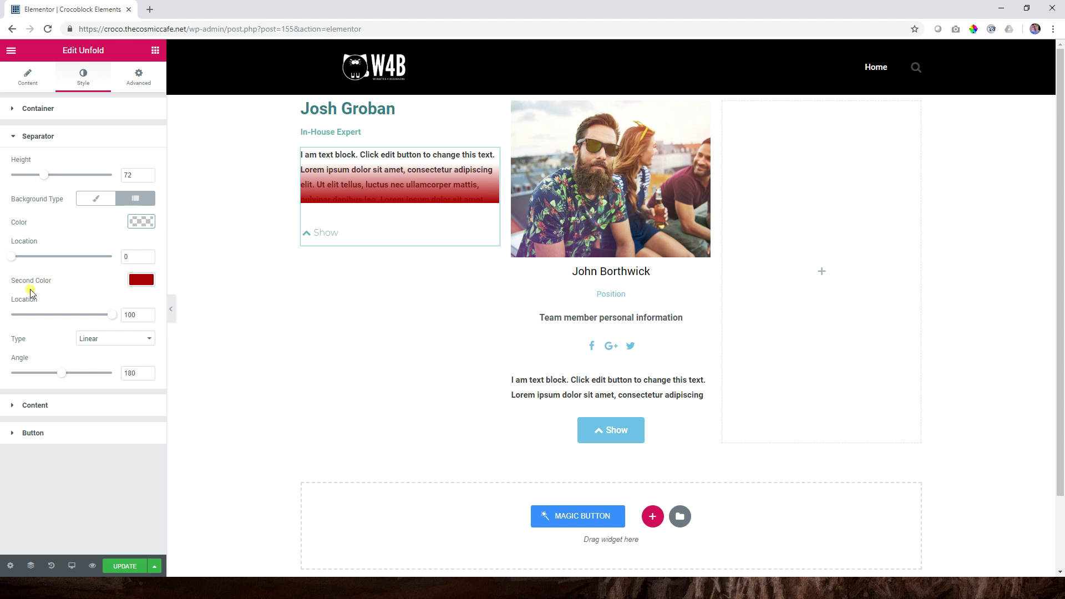
click(142, 280)
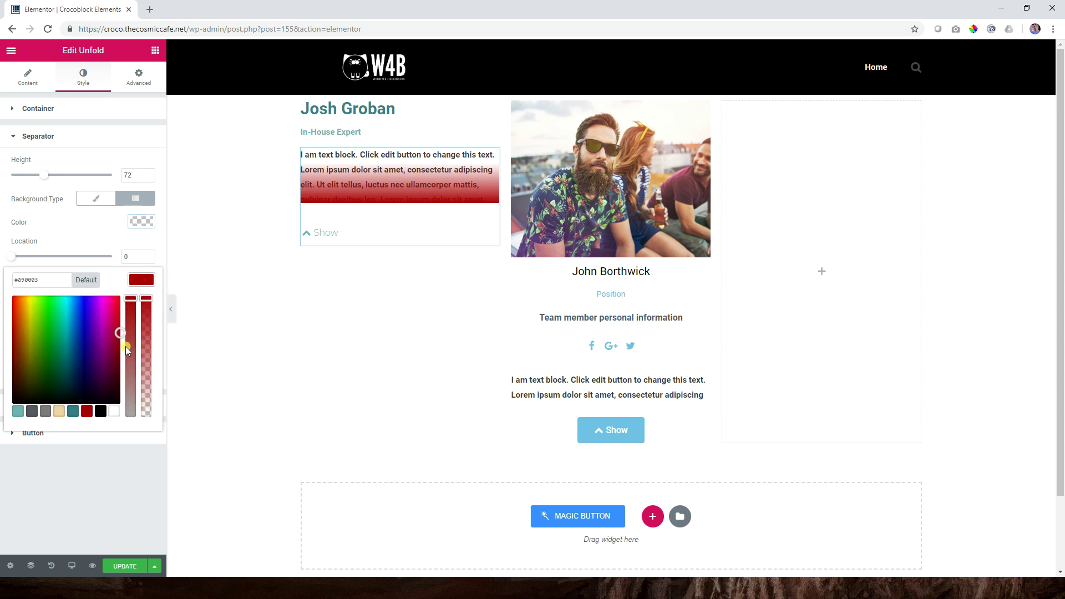
click(118, 413)
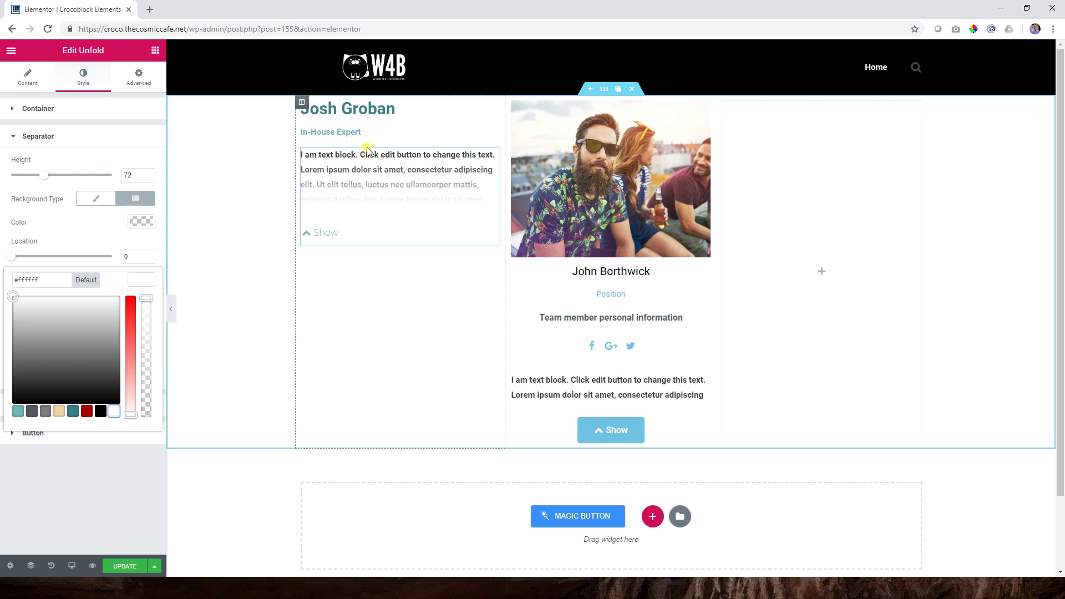
Step: Check the white fade by unfolding, folding and unfolding the text, then add a new section
click(340, 233)
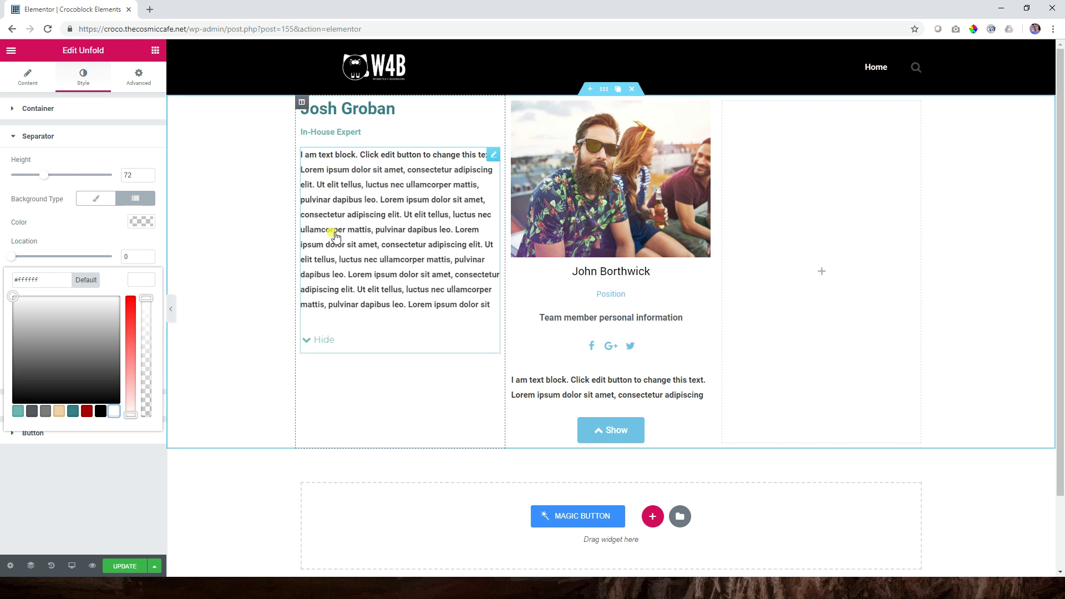
click(323, 378)
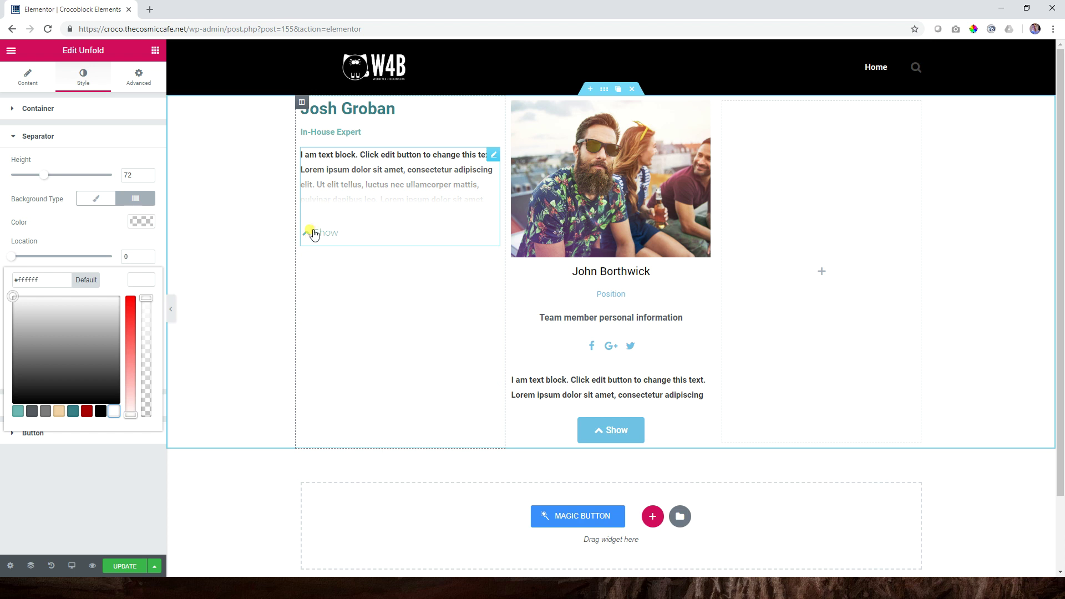
click(316, 233)
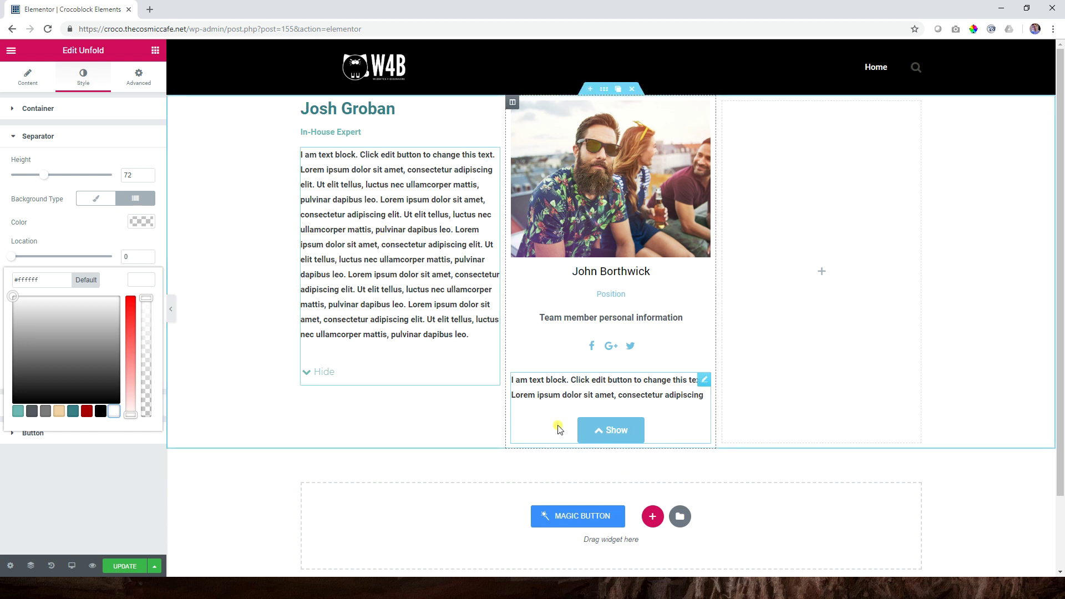
click(654, 517)
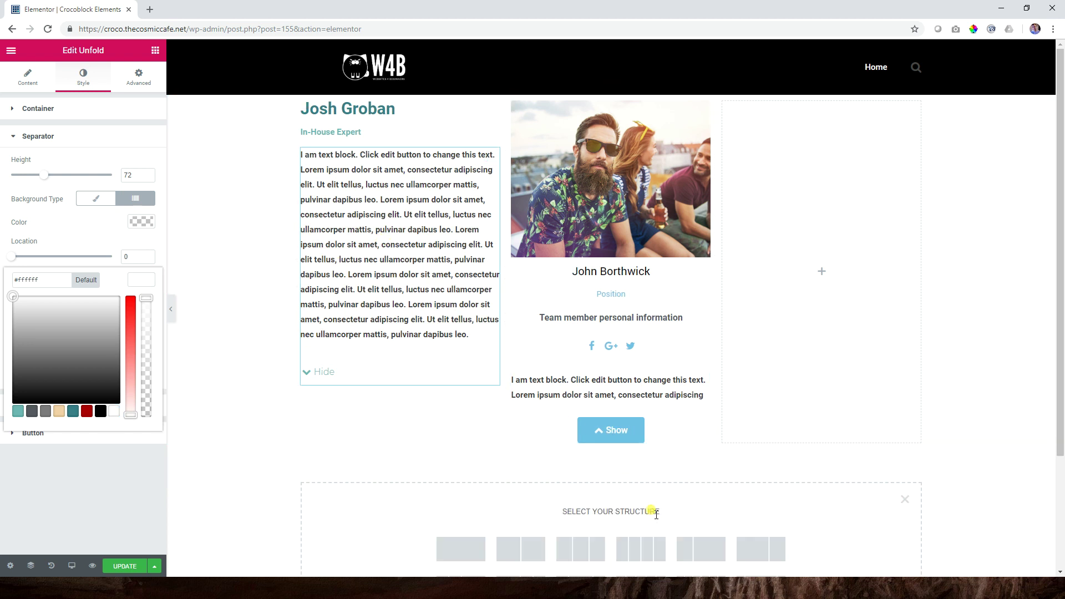
Step: Add a two-column section below the team row with an Image widget in its right column
scroll(652, 499, down, 3)
click(513, 404)
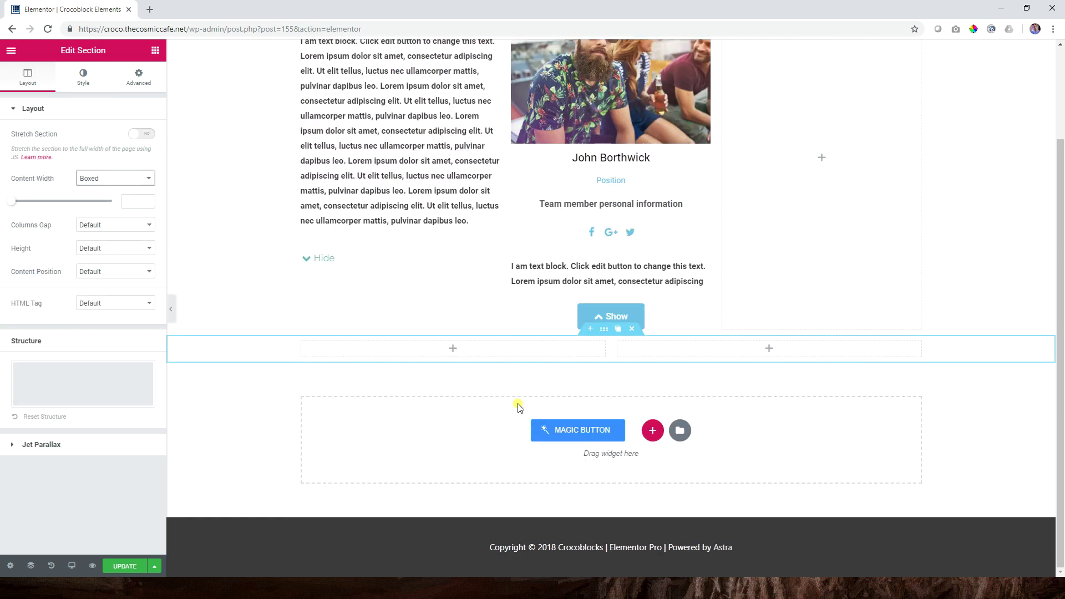
click(154, 50)
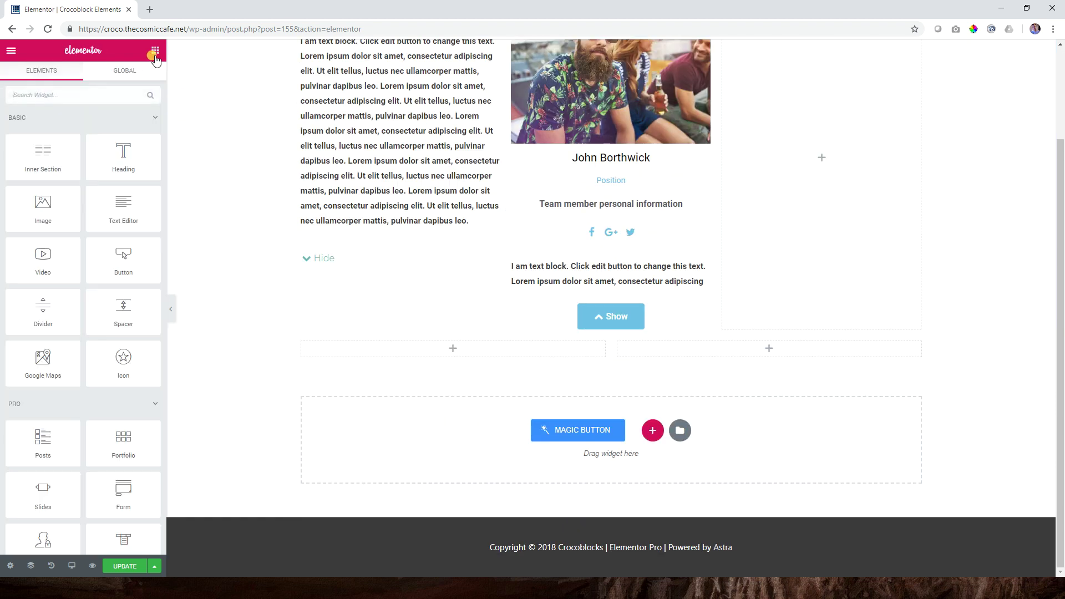
drag(50, 209, 755, 351)
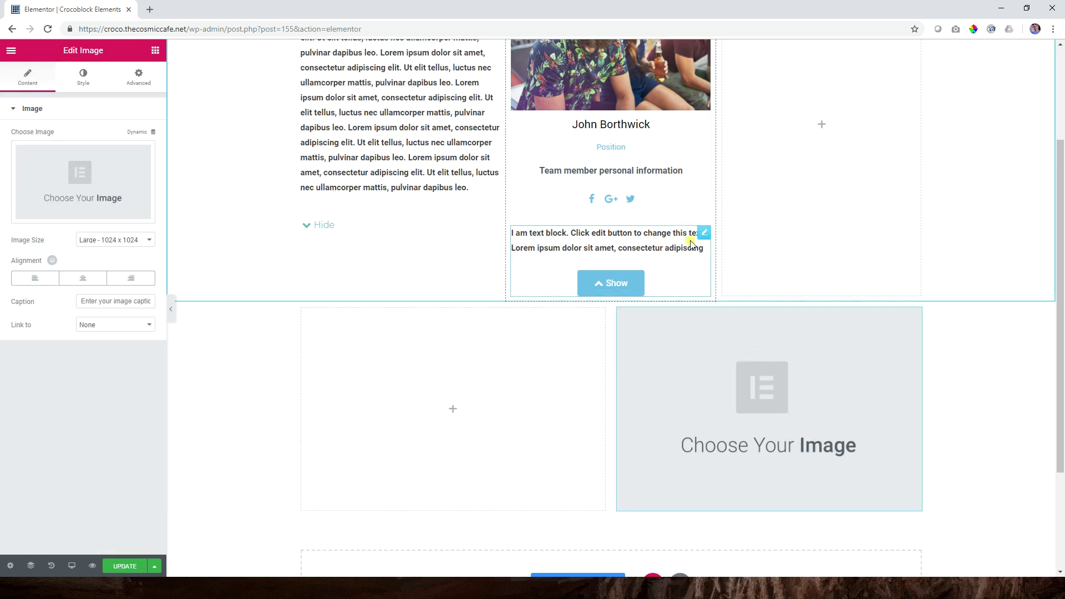
Step: Expand and collapse the second card's Unfold text to preview it
scroll(689, 238, up, 3)
scroll(689, 239, down, 2)
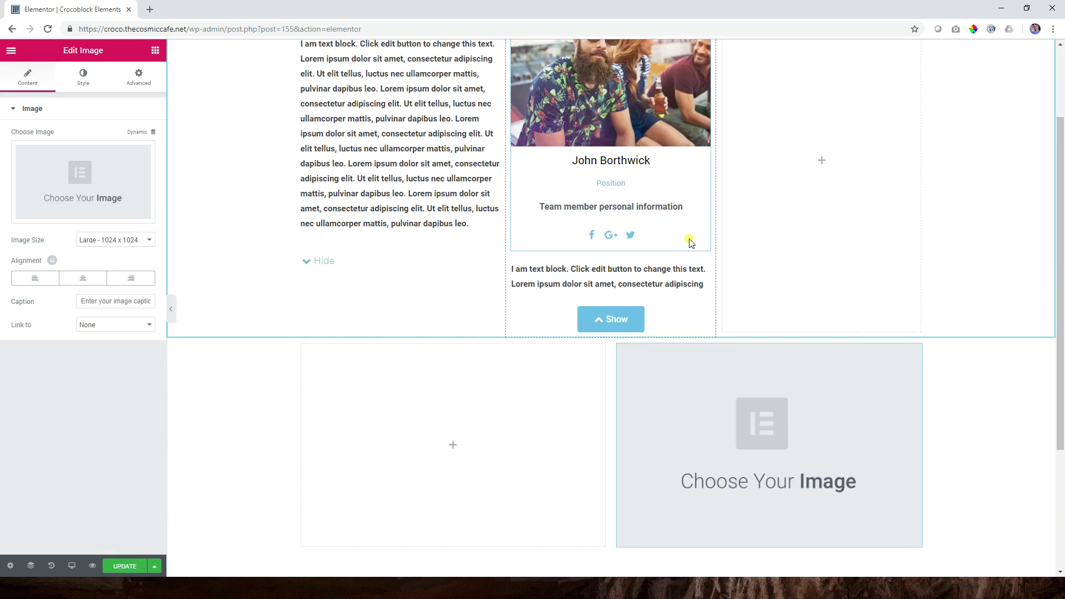
click(625, 322)
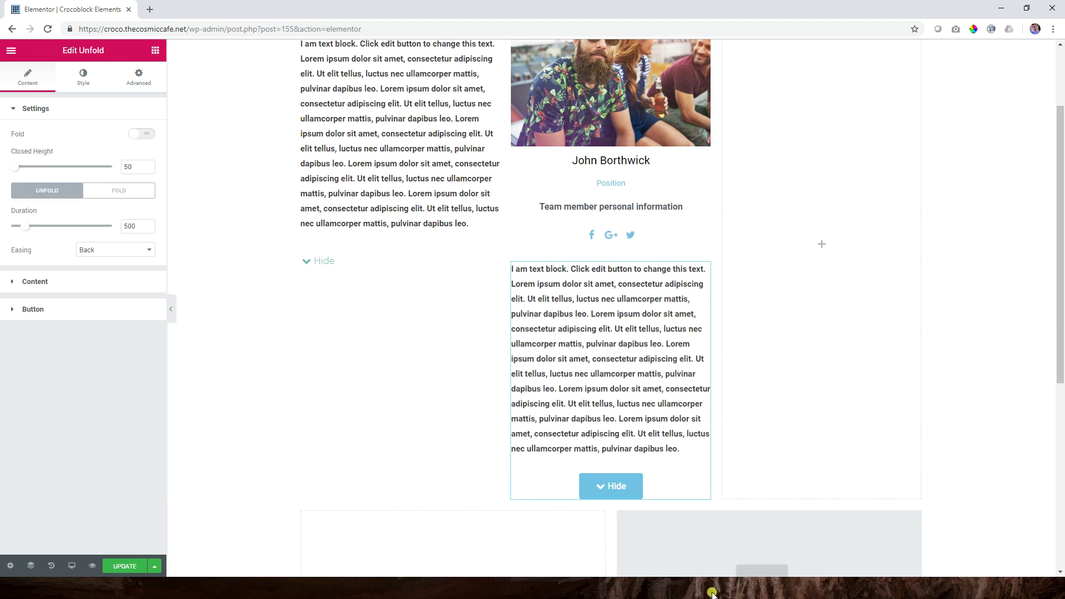
click(622, 486)
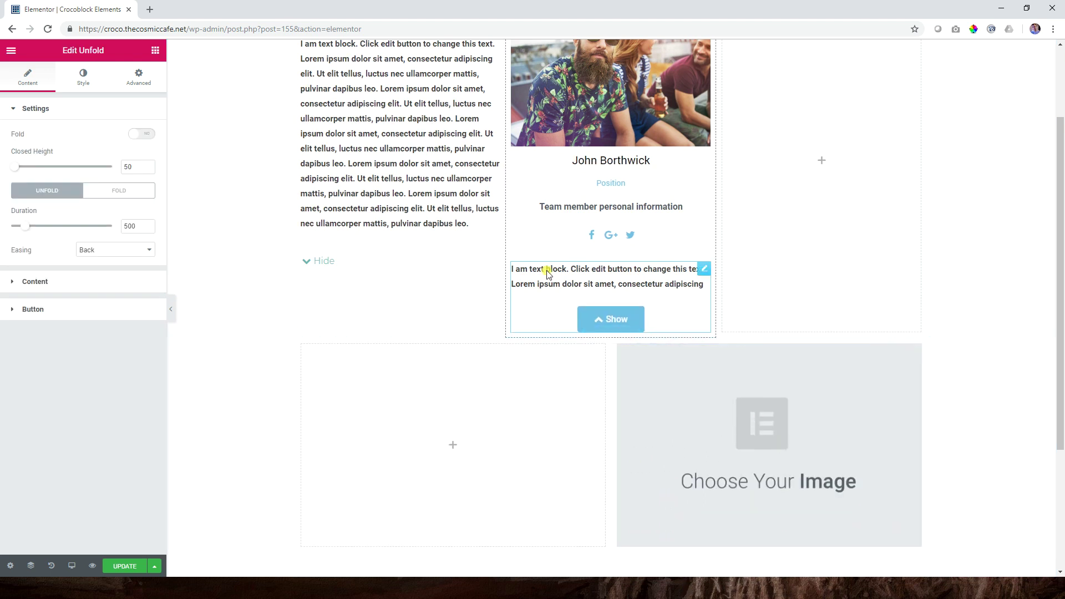
scroll(500, 287, up, 2)
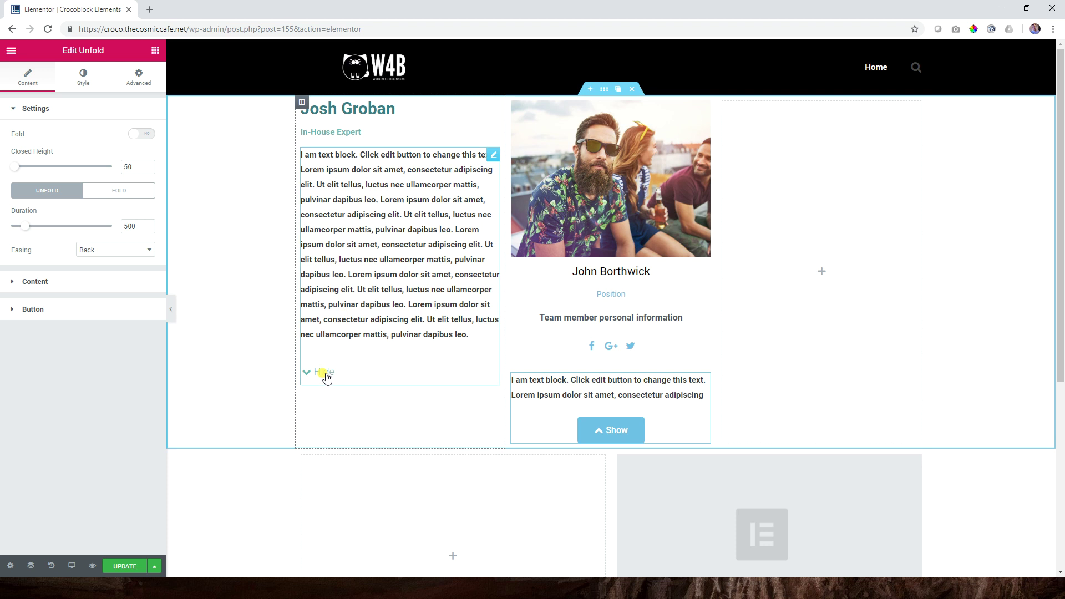
Step: Fold the first column's text, delete the middle column's widgets, and duplicate the first column
click(322, 373)
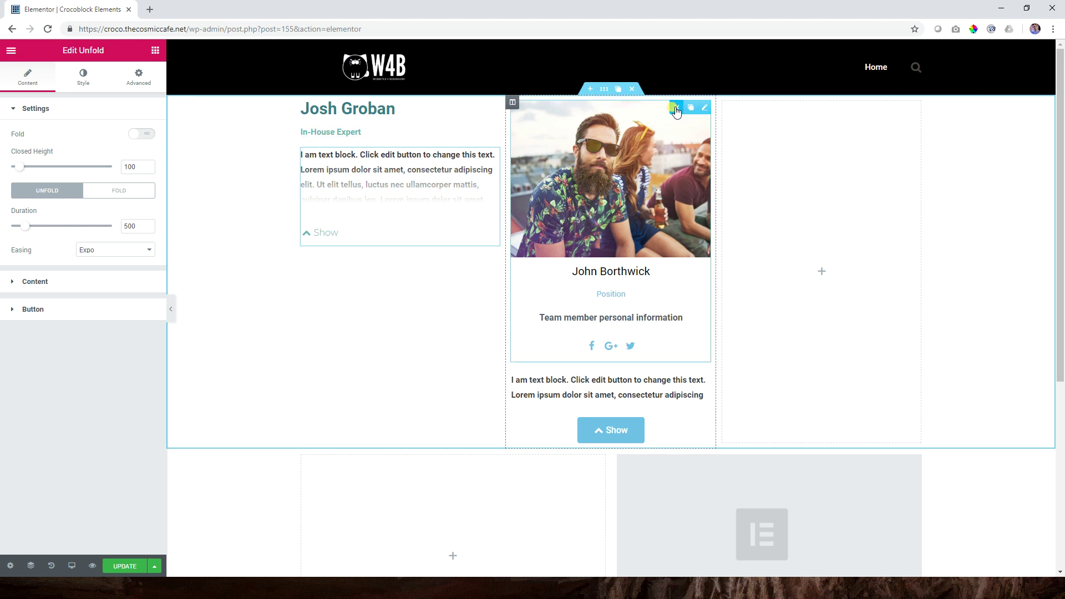
click(691, 110)
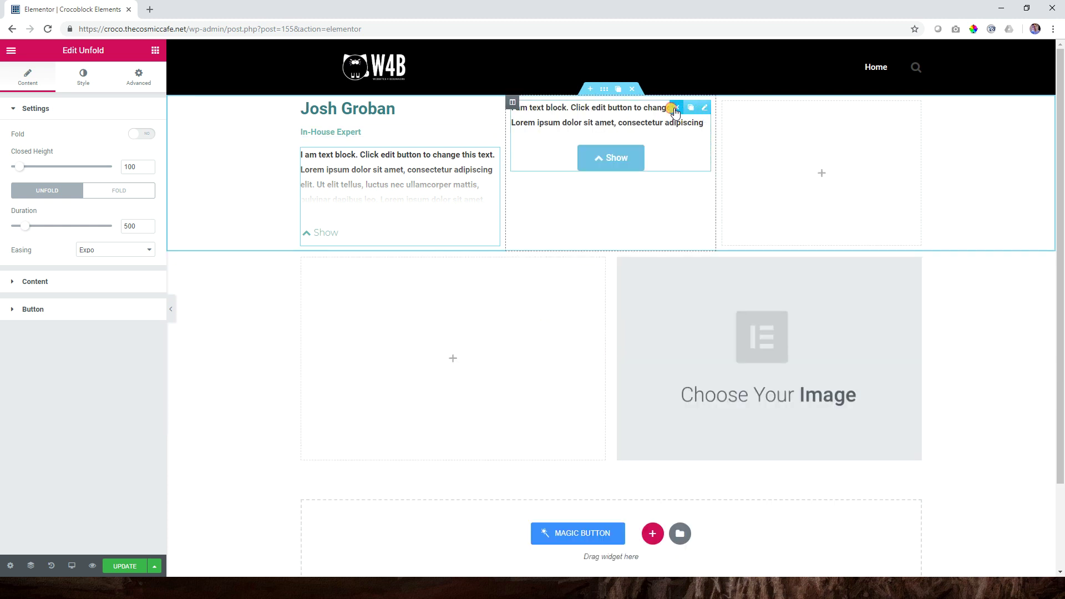
click(681, 107)
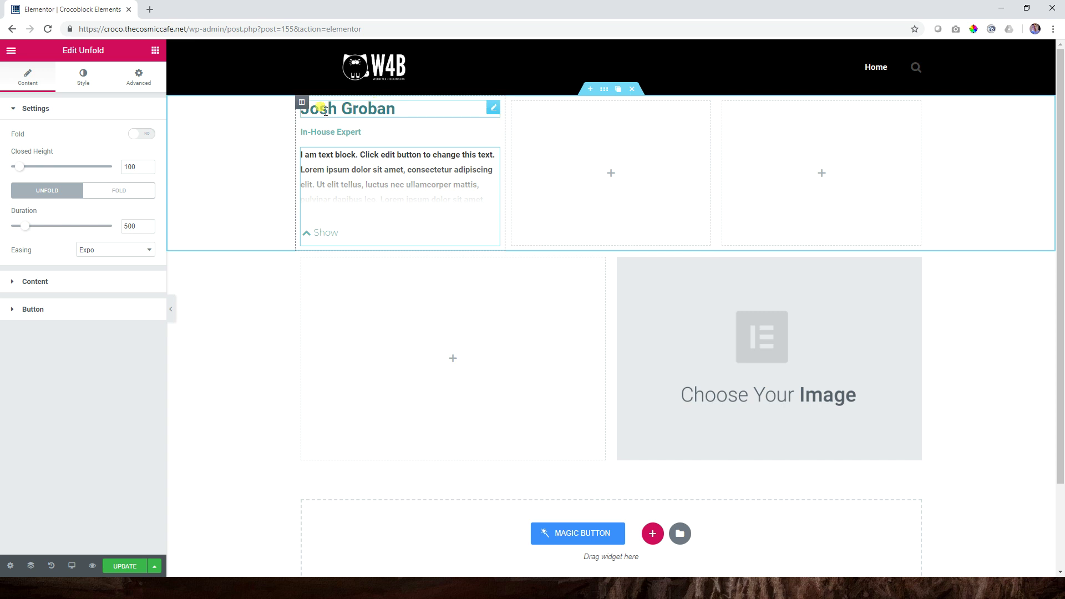
mouse_move(314, 105)
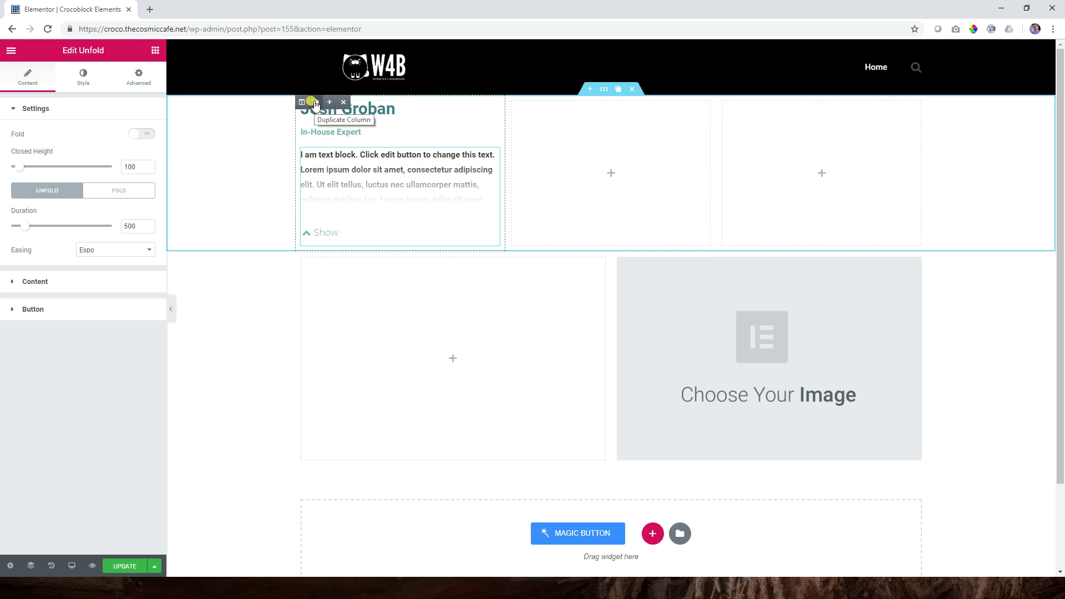
click(314, 104)
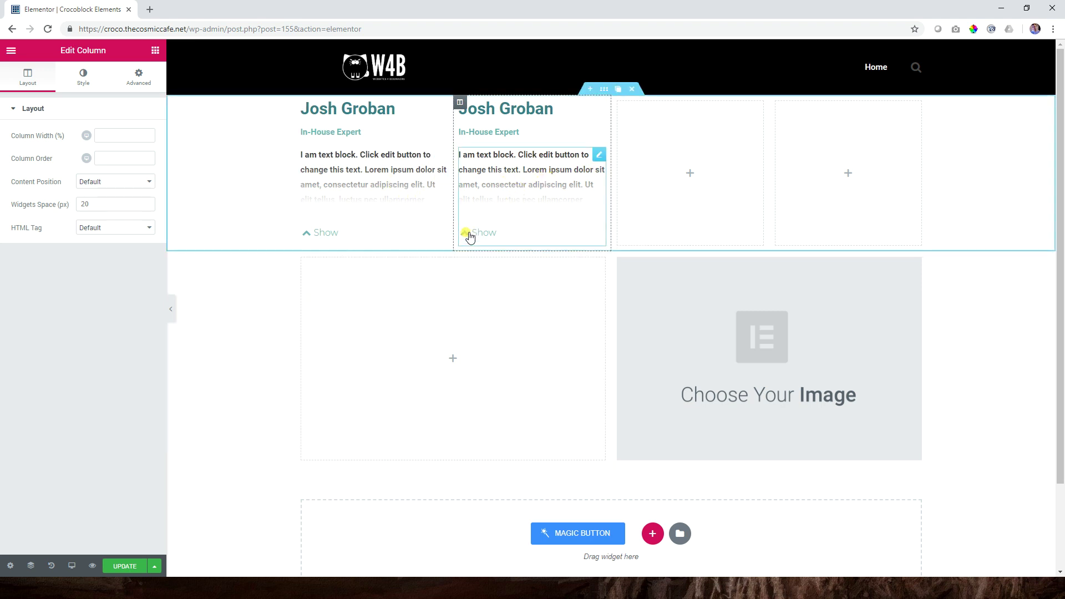
Step: Append another copy of the Lorem ipsum paragraph to the duplicated column's Unfold text
drag(470, 237, 487, 174)
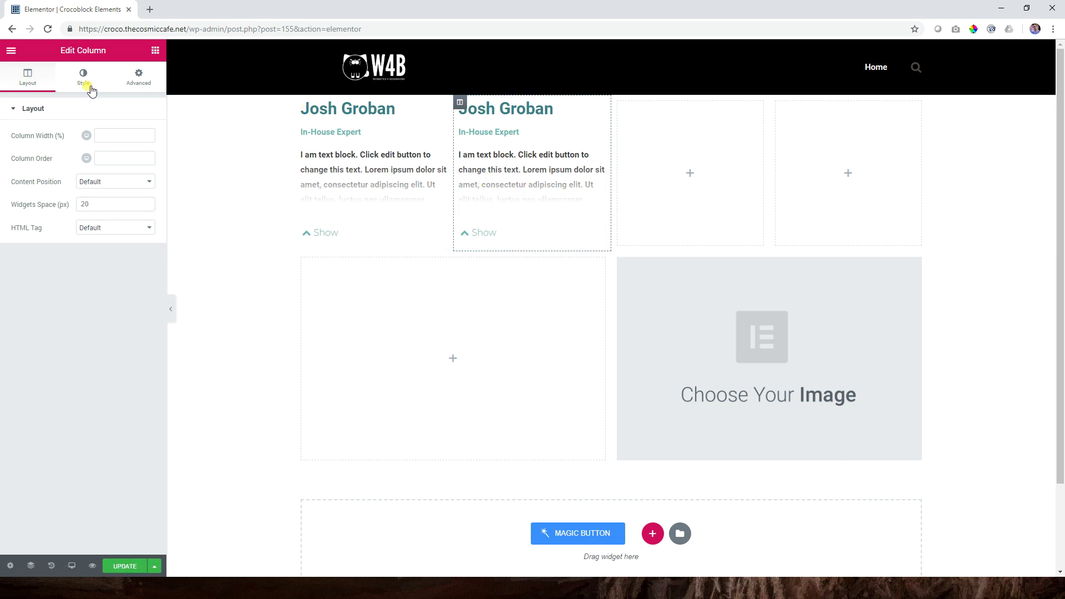
click(516, 201)
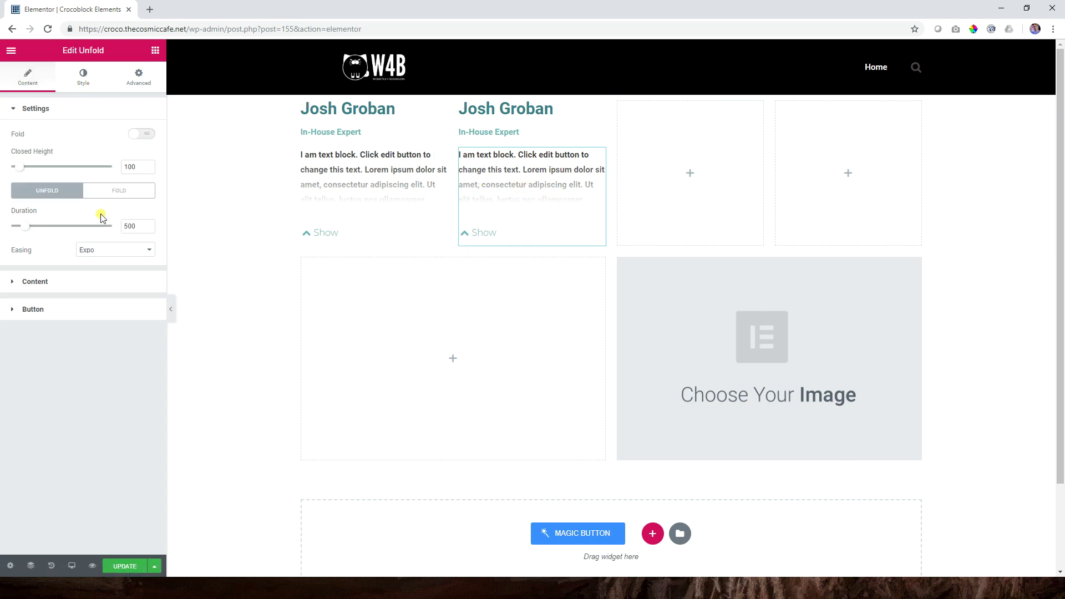
click(50, 283)
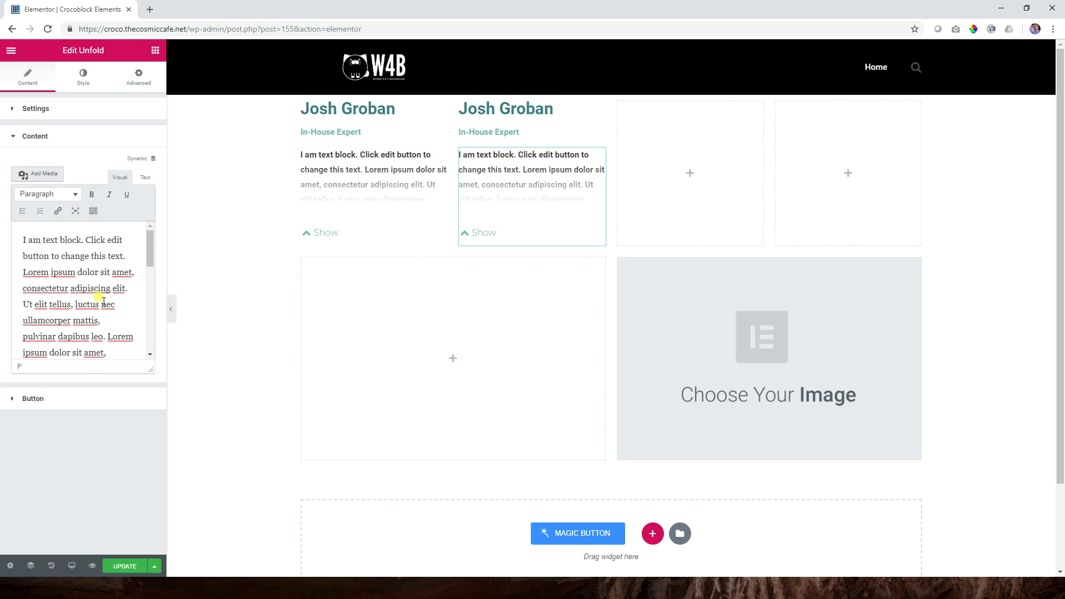
key(ctrl+a)
scroll(120, 322, down, 2)
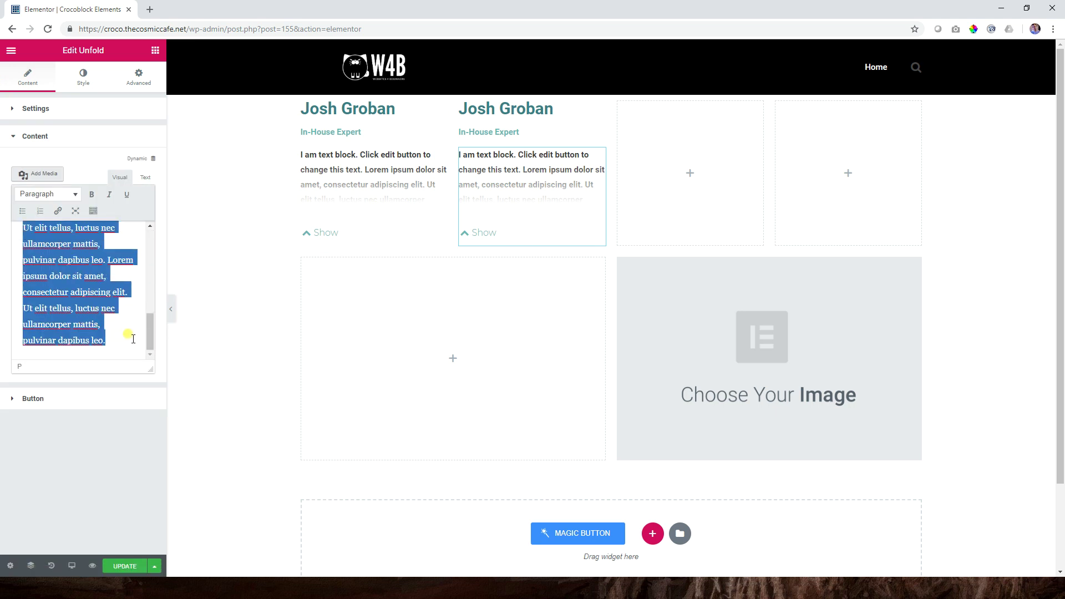
click(125, 336)
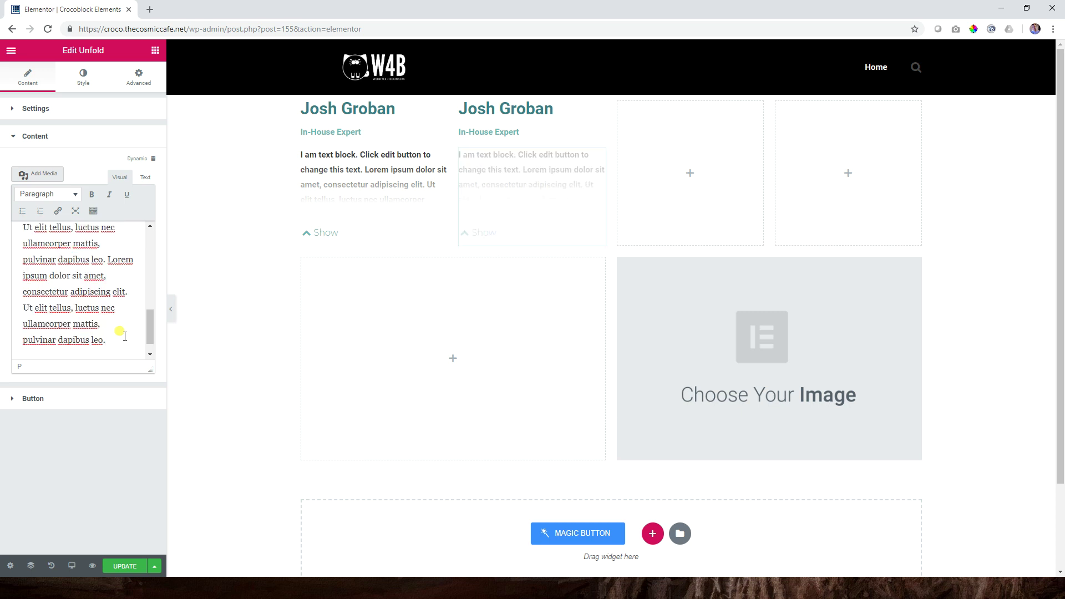
text(Lorem ipsum dolor sit amet, consectetur adipiscing elit. Ut elit tellus, luctus nec ullamcorper mattis, pulvinar dapibus leo.)
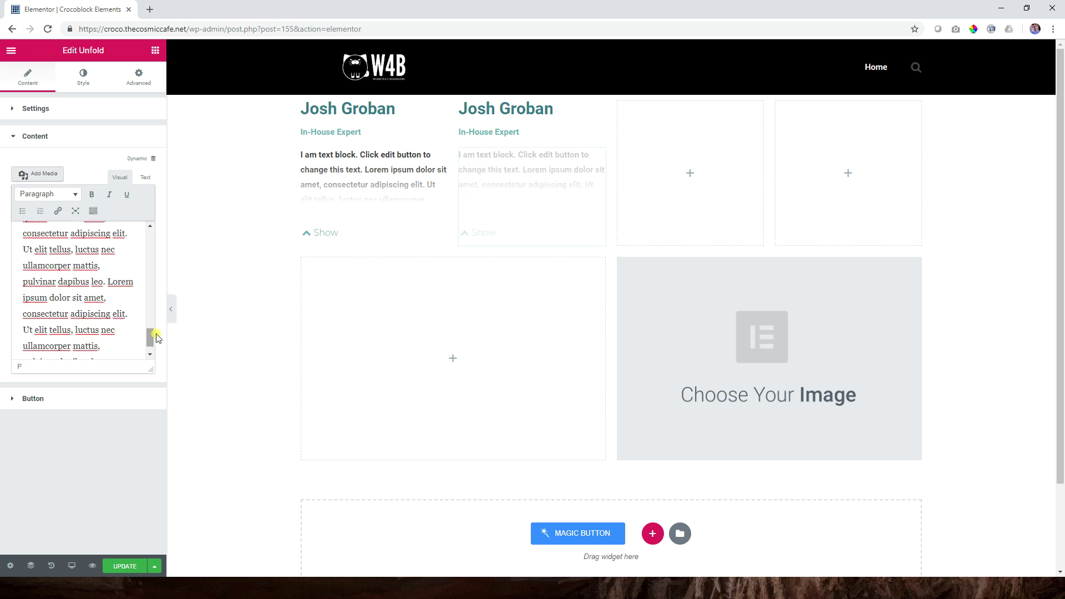
click(313, 232)
click(493, 234)
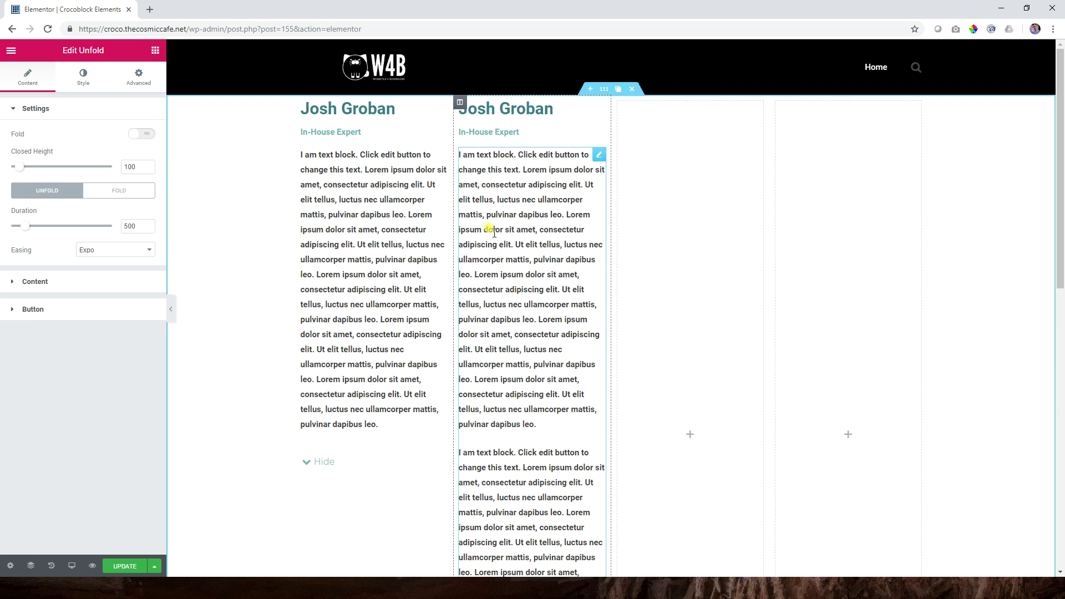
scroll(519, 274, down, 6)
scroll(521, 299, up, 4)
scroll(521, 300, up, 1)
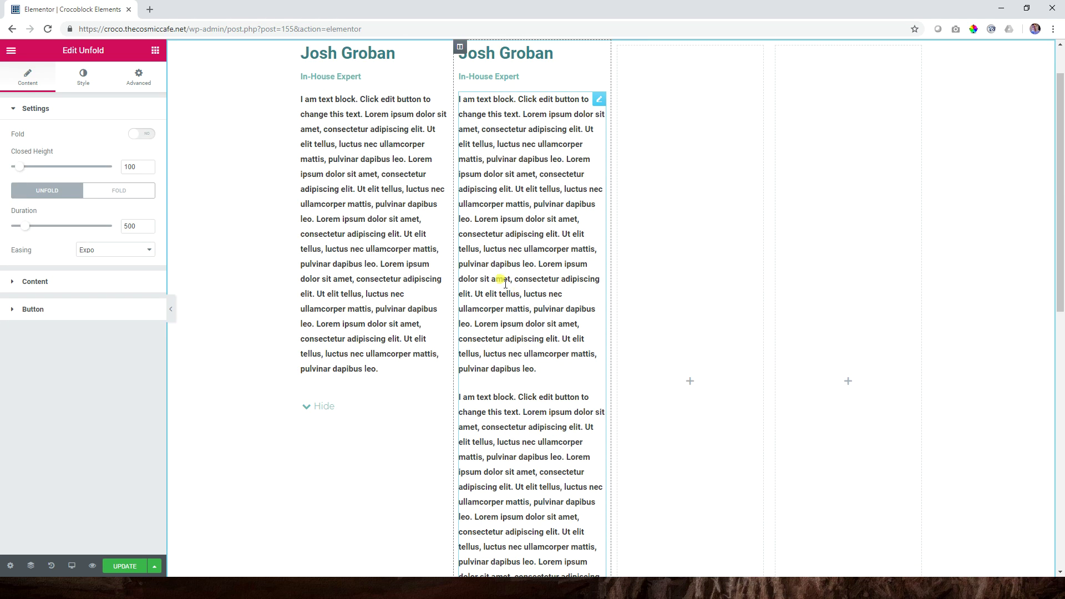
click(322, 406)
scroll(507, 345, down, 5)
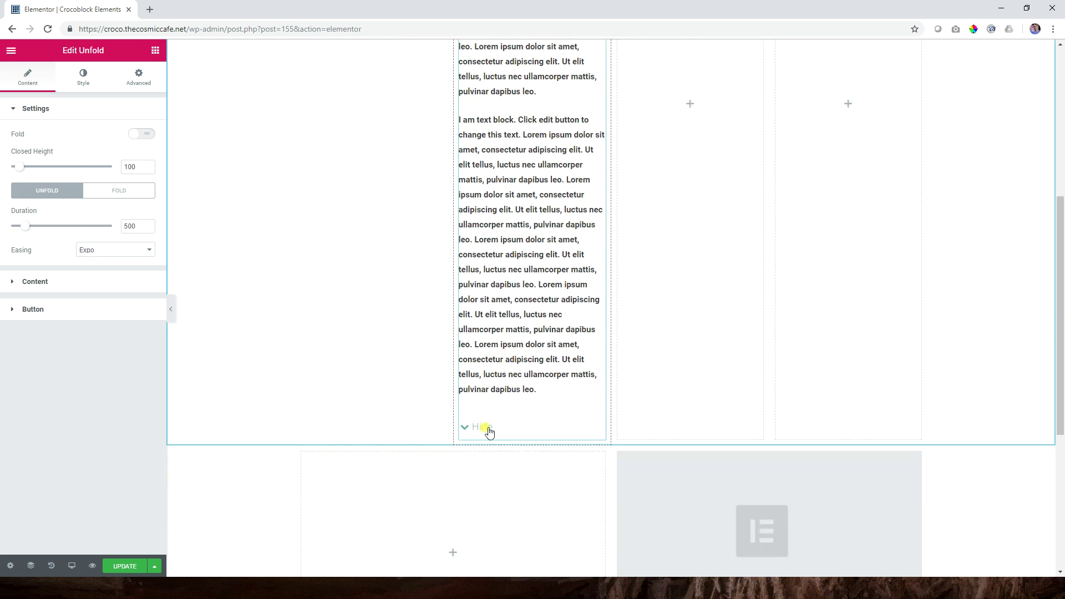
click(488, 432)
scroll(494, 143, up, 2)
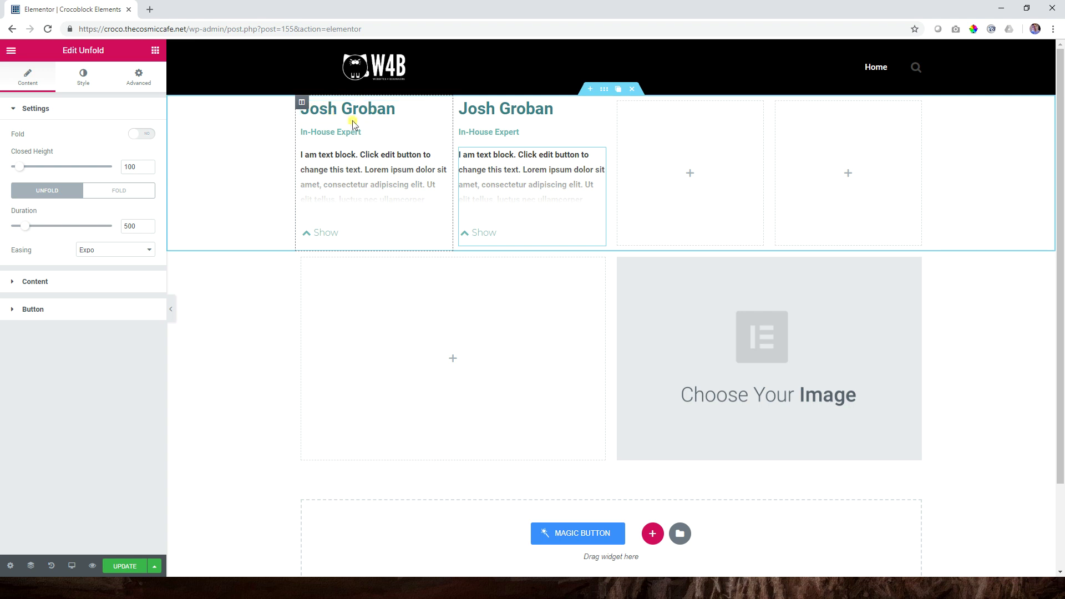
click(337, 159)
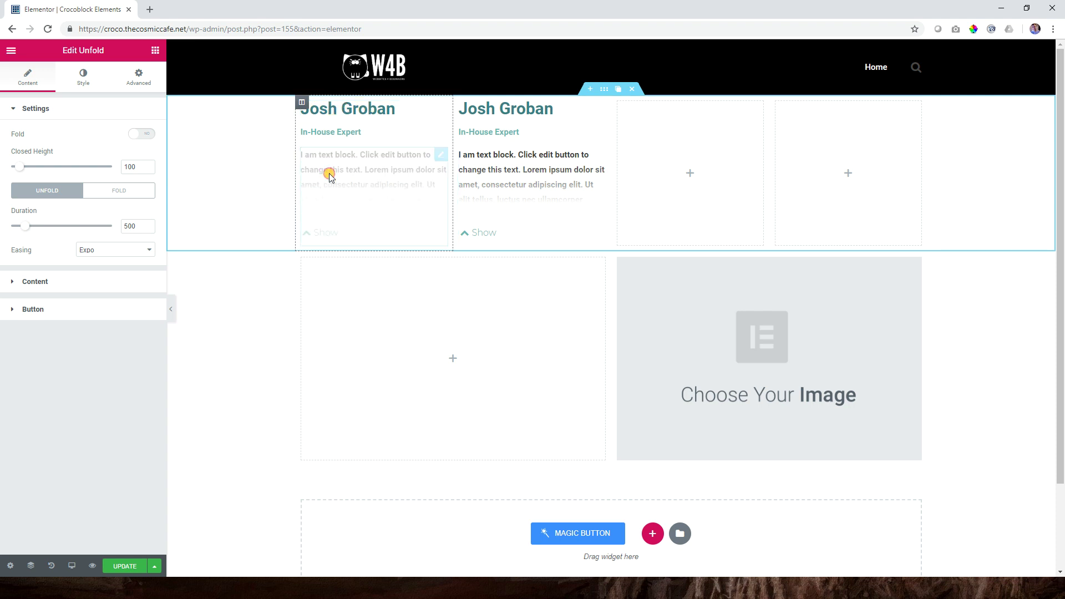
click(344, 108)
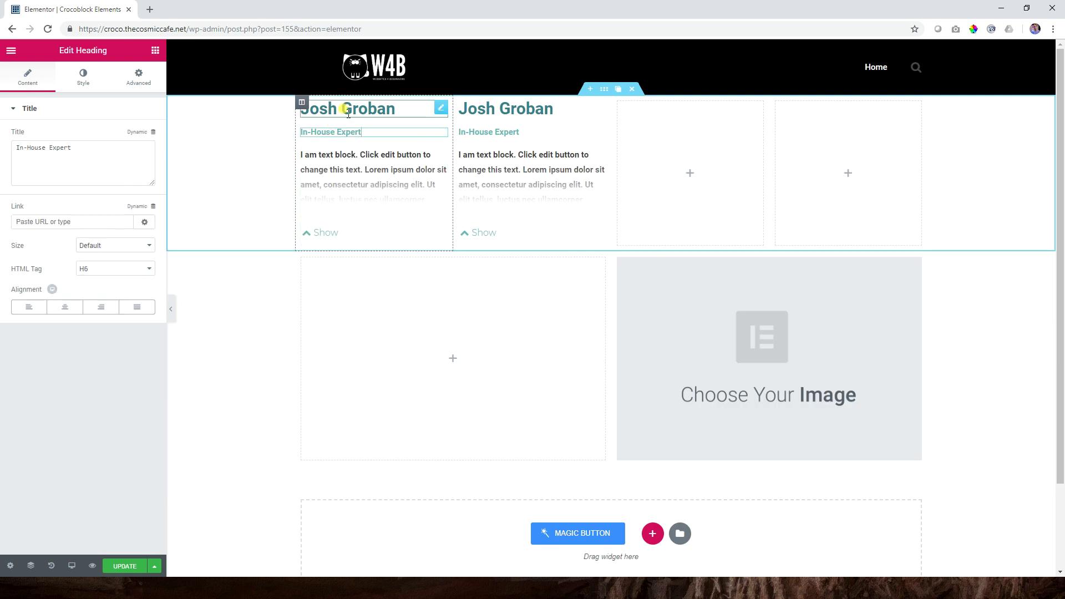
click(344, 132)
click(345, 107)
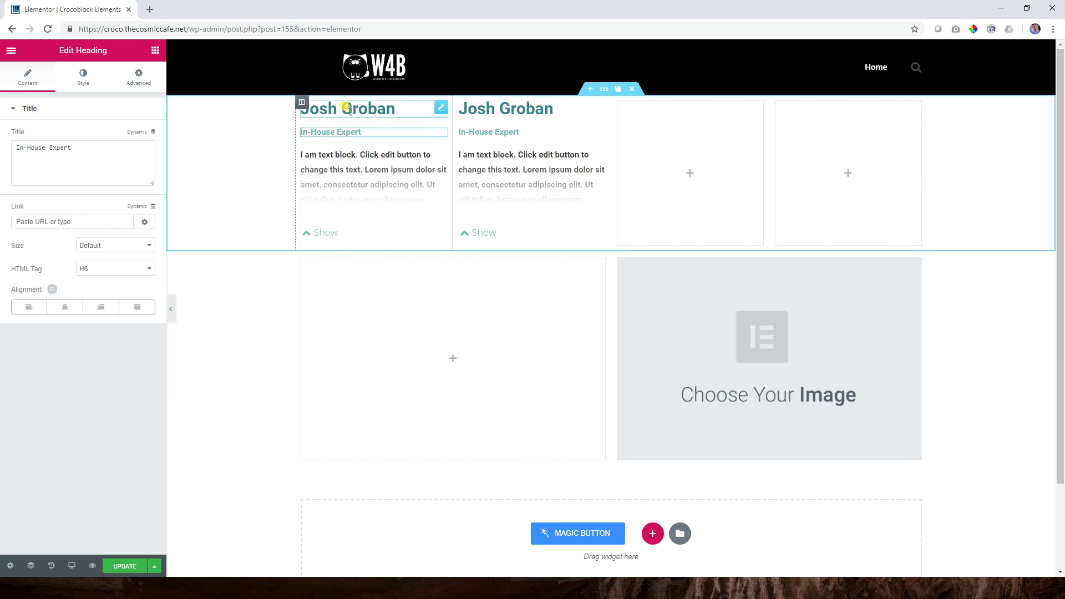
click(345, 162)
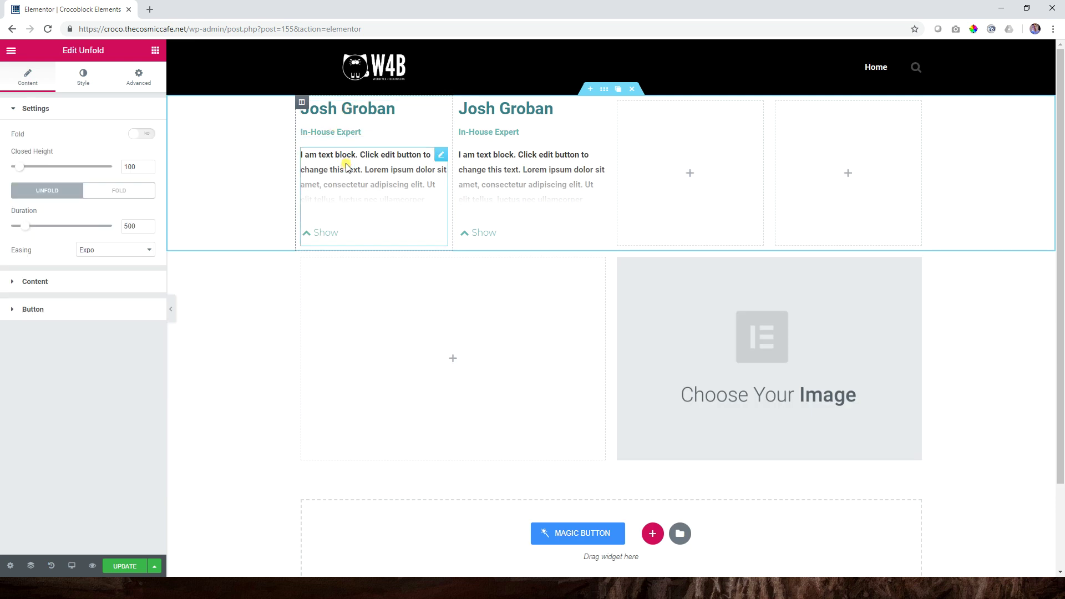